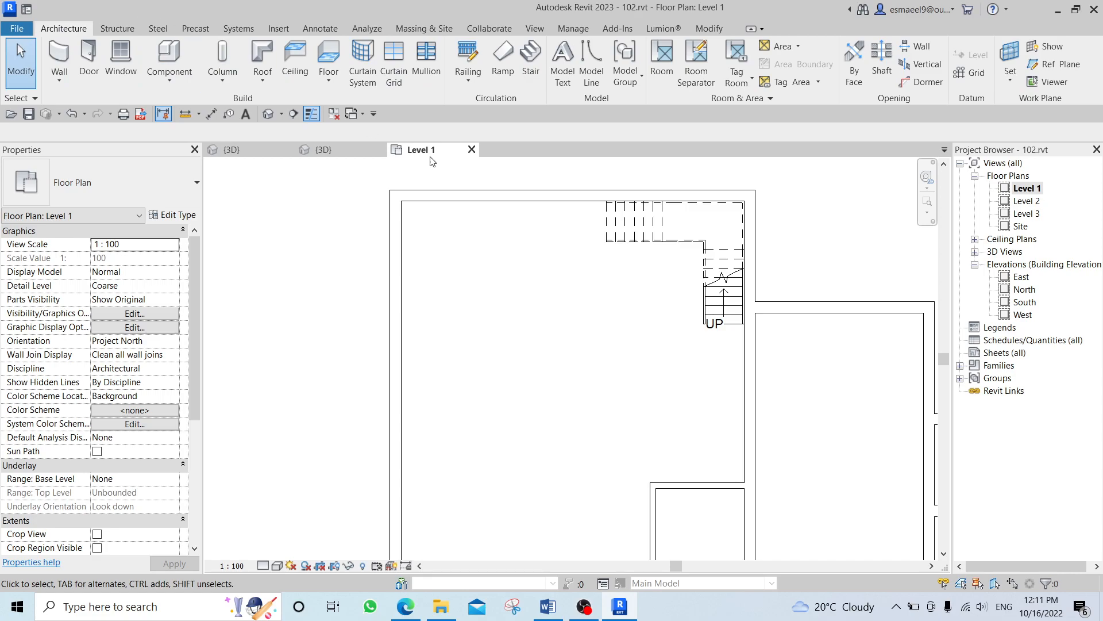
Start a new stair on the Level 1 plan and try a run along the room's upper wall with Run: Right.
{"action": "middle_click_drag", "start_coordinate": [564, 178], "coordinate": [528, 248]}
{"action": "left_click", "coordinate": [528, 62]}
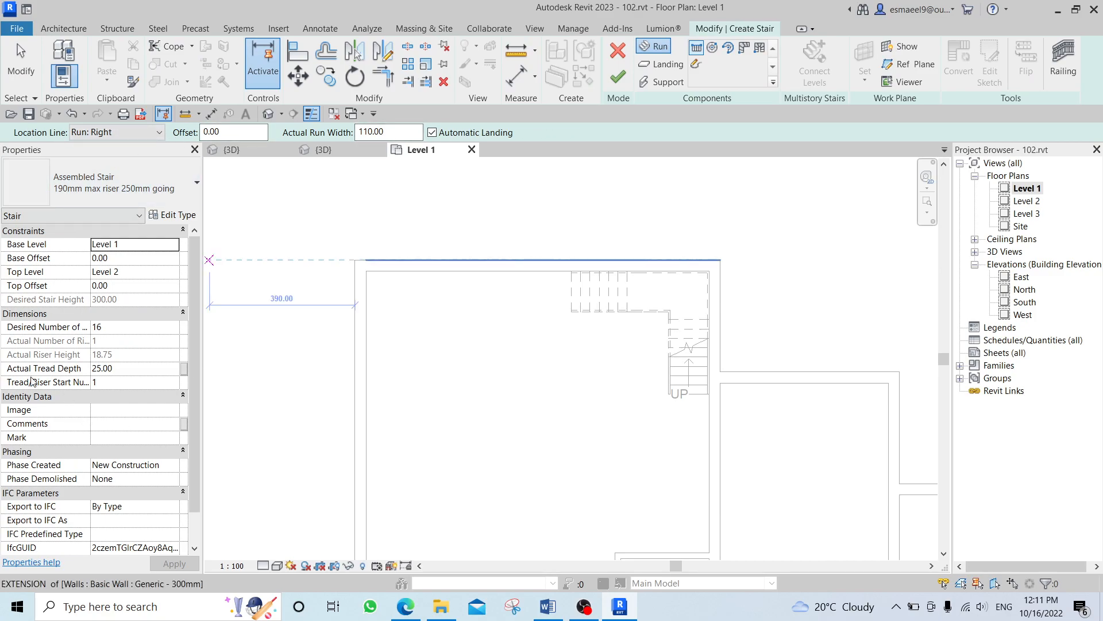
{"action": "scroll", "coordinate": [308, 222], "scroll_direction": "down", "scroll_amount": 3}
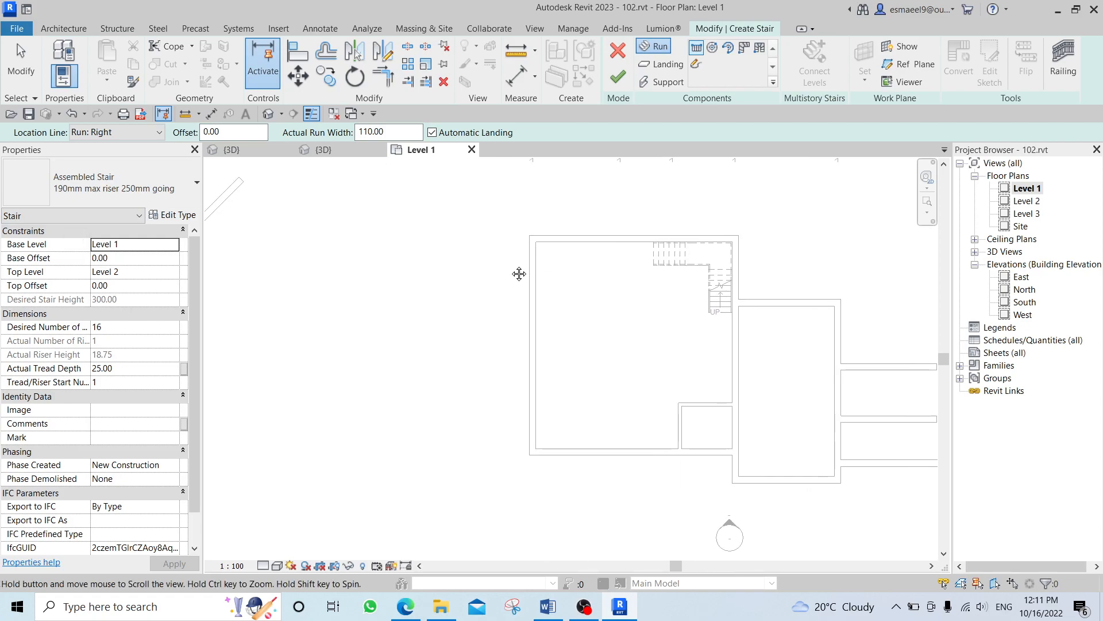
{"action": "middle_click_drag", "start_coordinate": [586, 315], "coordinate": [339, 328]}
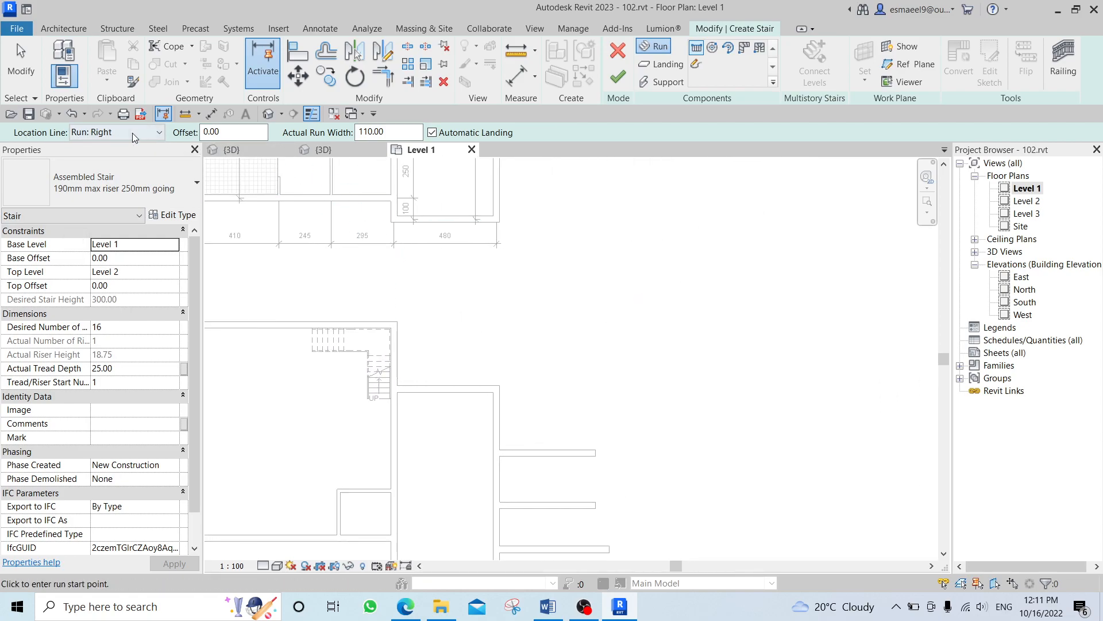
{"action": "middle_click_drag", "start_coordinate": [408, 367], "coordinate": [548, 320]}
{"action": "scroll", "coordinate": [362, 299], "scroll_direction": "up", "scroll_amount": 2}
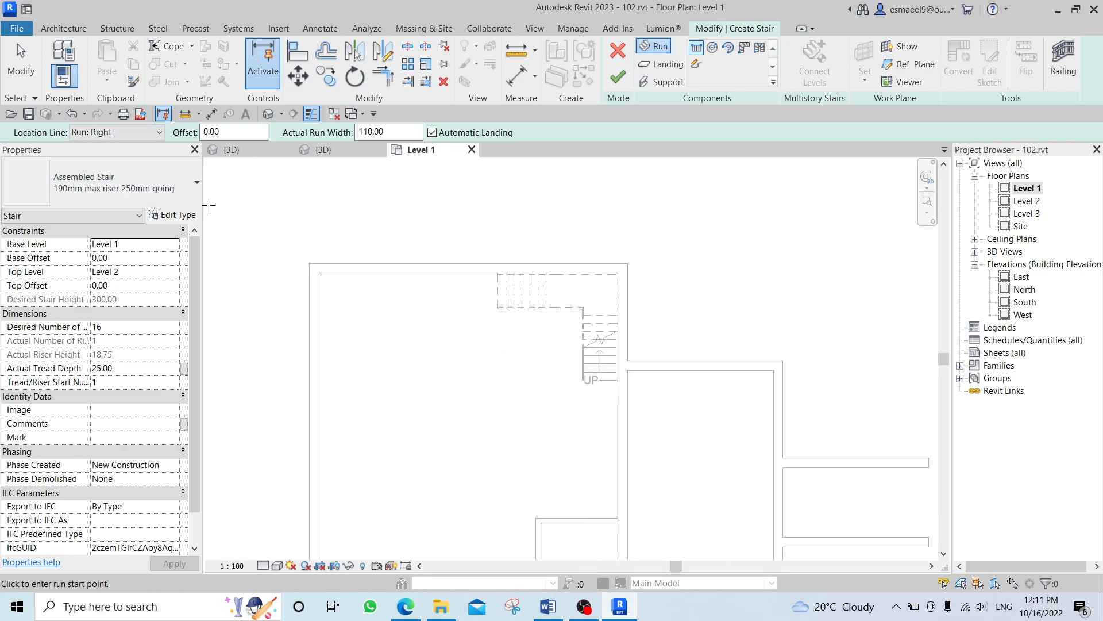
{"action": "left_click", "coordinate": [110, 132]}
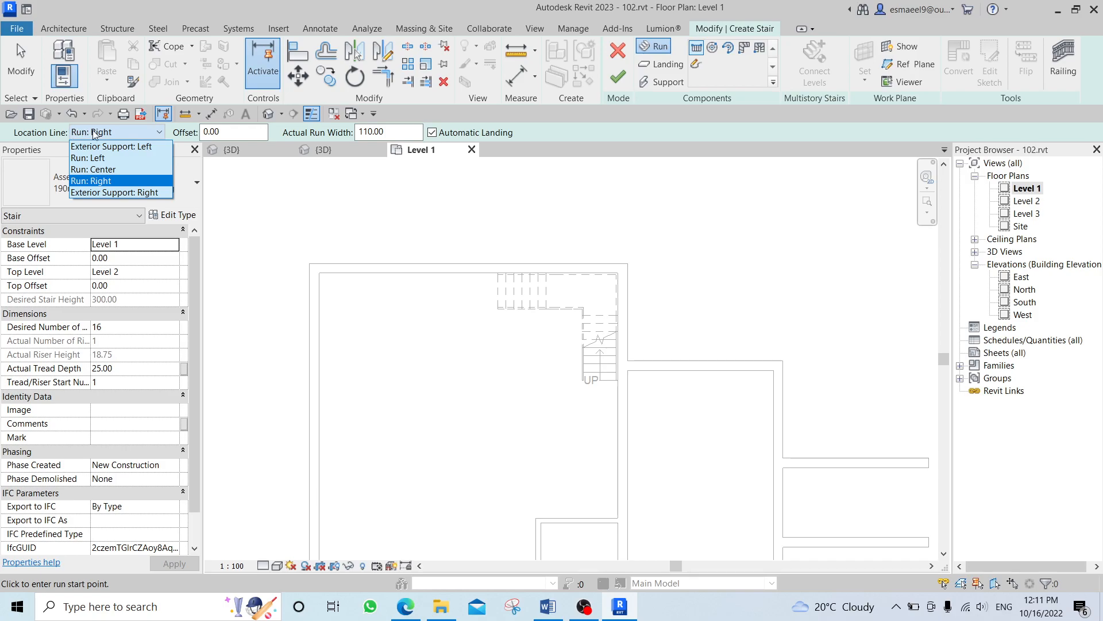
{"action": "left_click", "coordinate": [125, 131]}
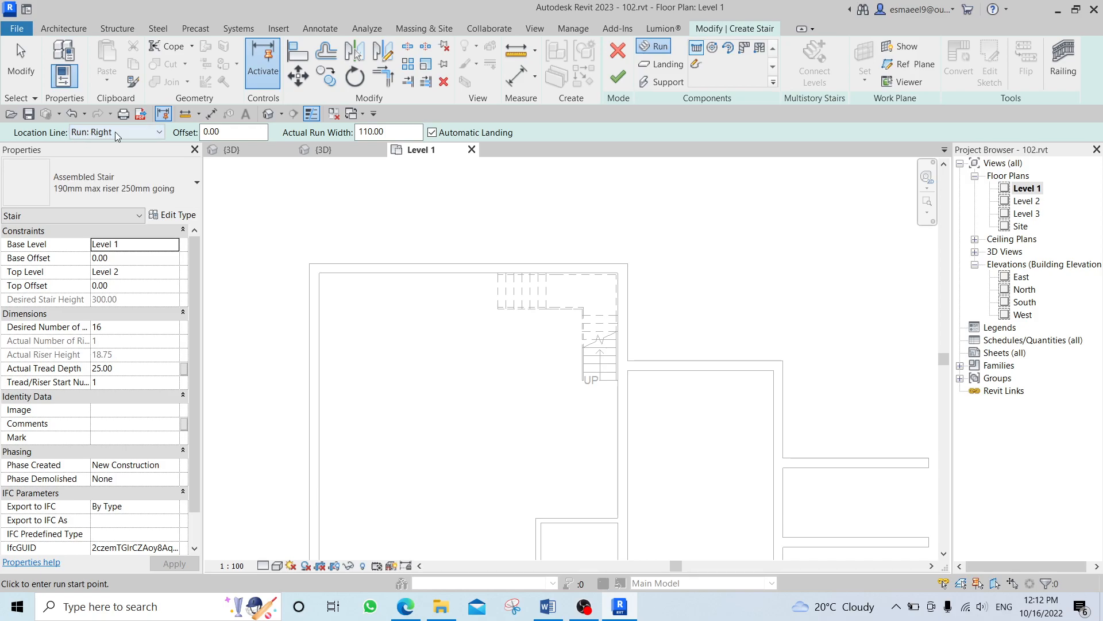
{"action": "scroll", "coordinate": [376, 283], "scroll_direction": "up", "scroll_amount": 2}
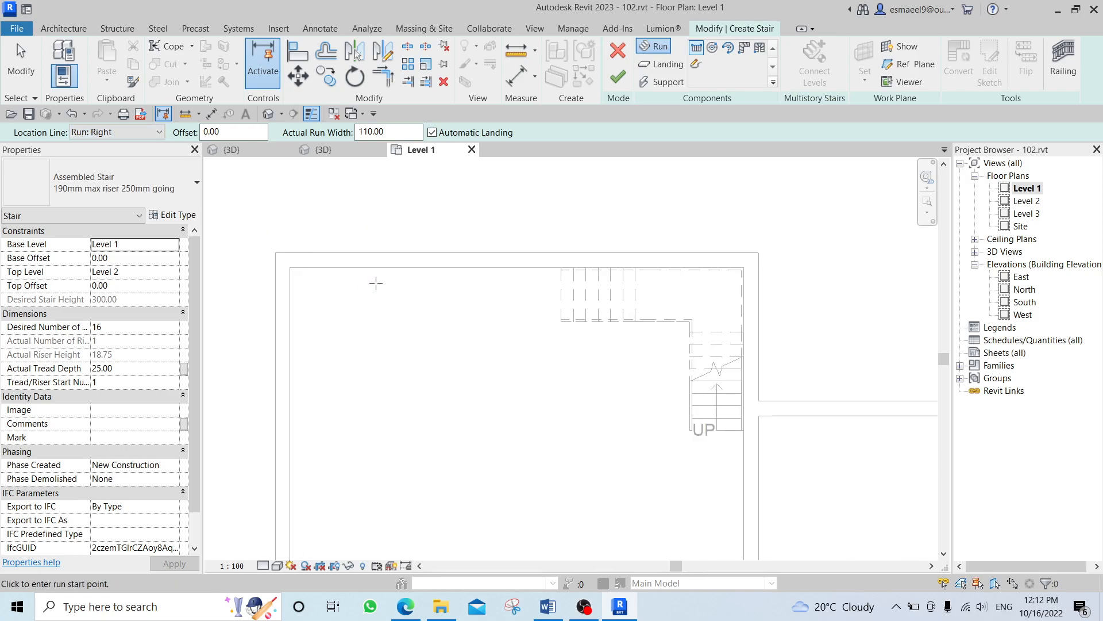
{"action": "left_click", "coordinate": [453, 268]}
{"action": "key", "text": "Escape"}
{"action": "middle_click_drag", "start_coordinate": [364, 339], "coordinate": [406, 323]}
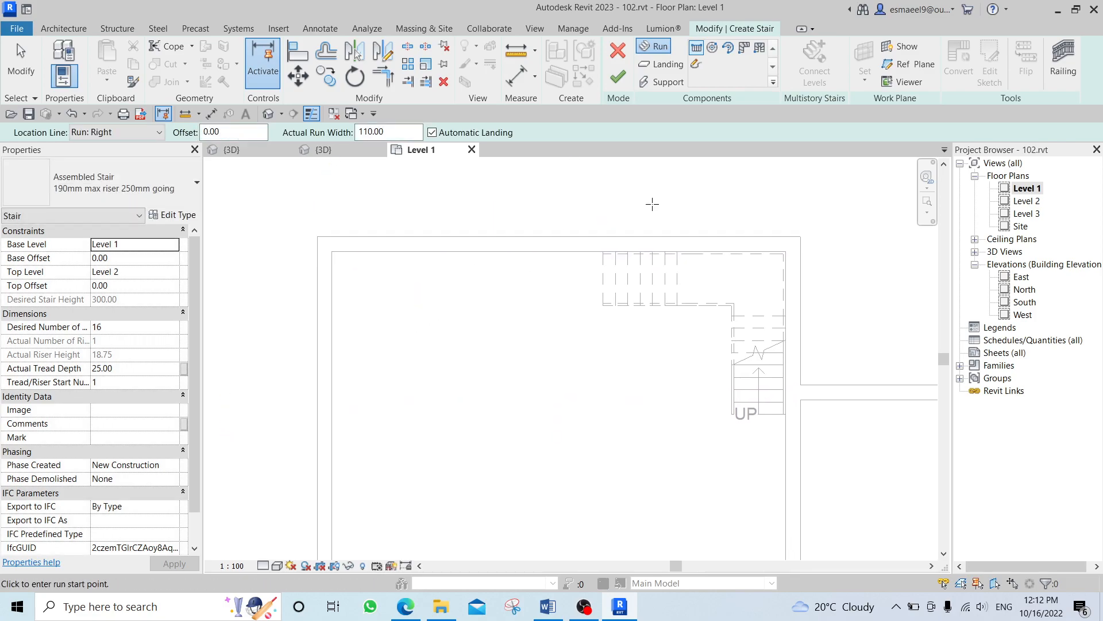
Set the location line to Run: Center and try a run along the inner face of the upper wall.
{"action": "left_click", "coordinate": [134, 131]}
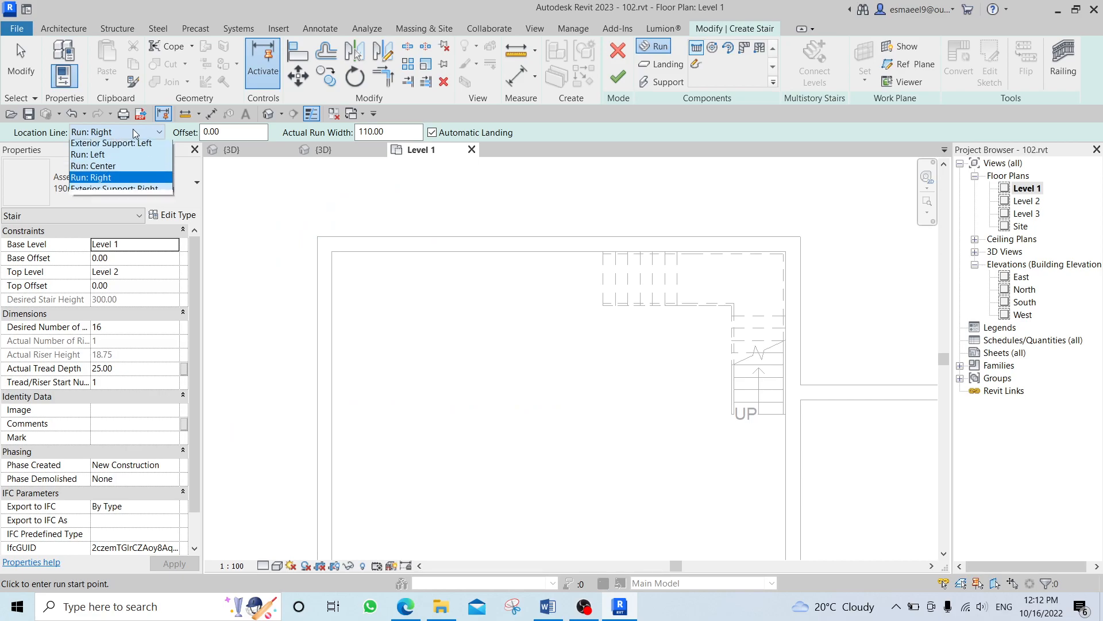
{"action": "left_click", "coordinate": [129, 167]}
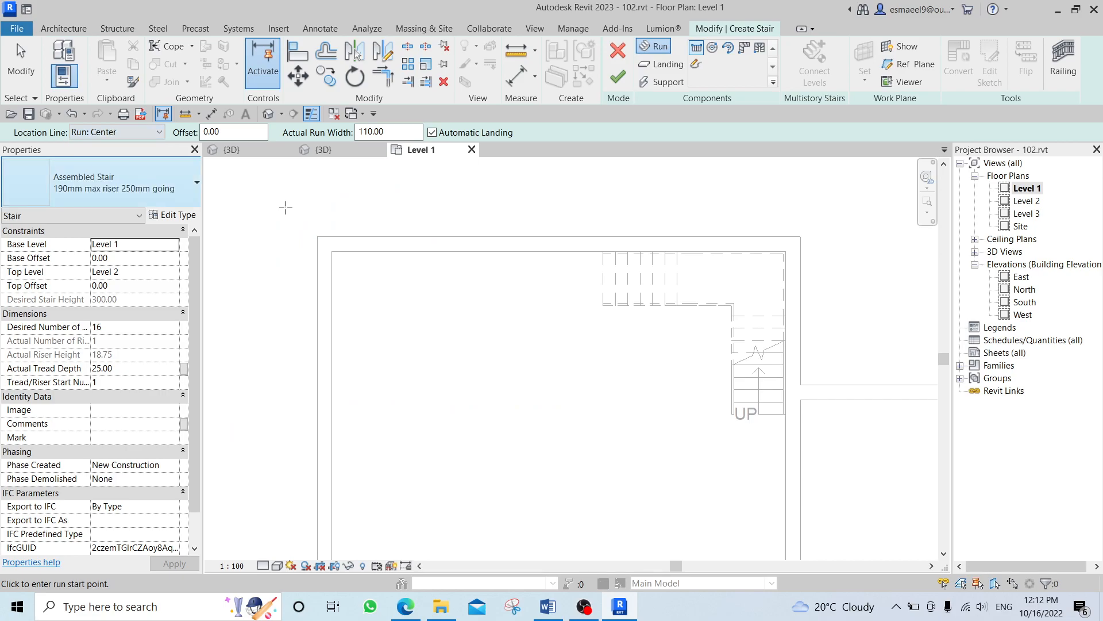
{"action": "left_click", "coordinate": [496, 253]}
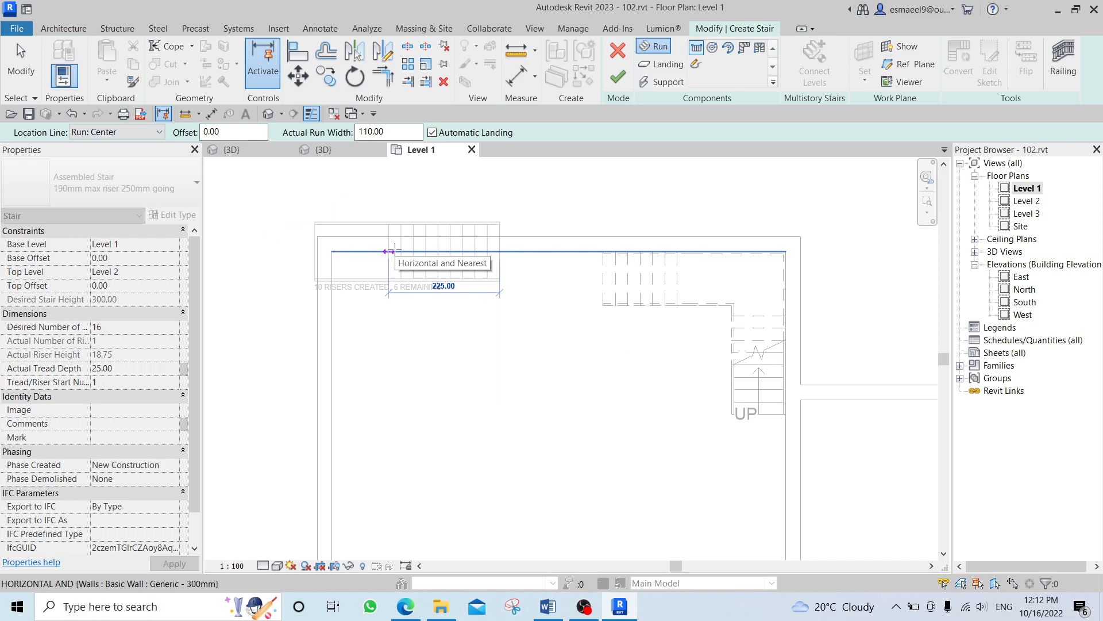
{"action": "key", "text": "Escape"}
Change the location line to Run: Left and try a run along the inner face of the upper wall.
{"action": "left_click", "coordinate": [128, 133]}
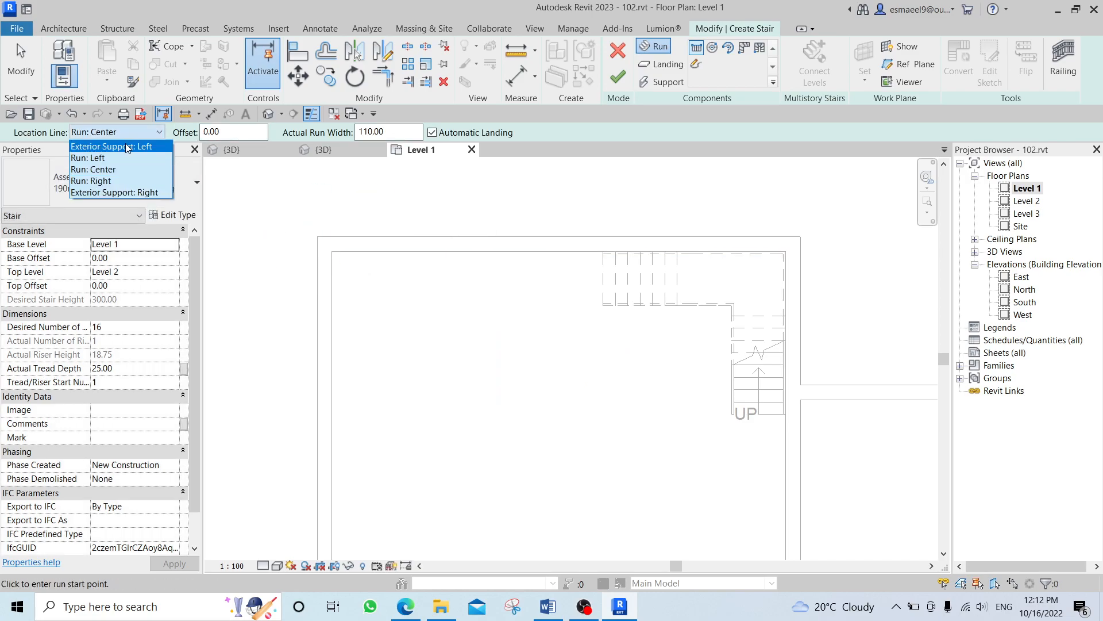
{"action": "left_click", "coordinate": [112, 167]}
{"action": "left_click", "coordinate": [102, 134]}
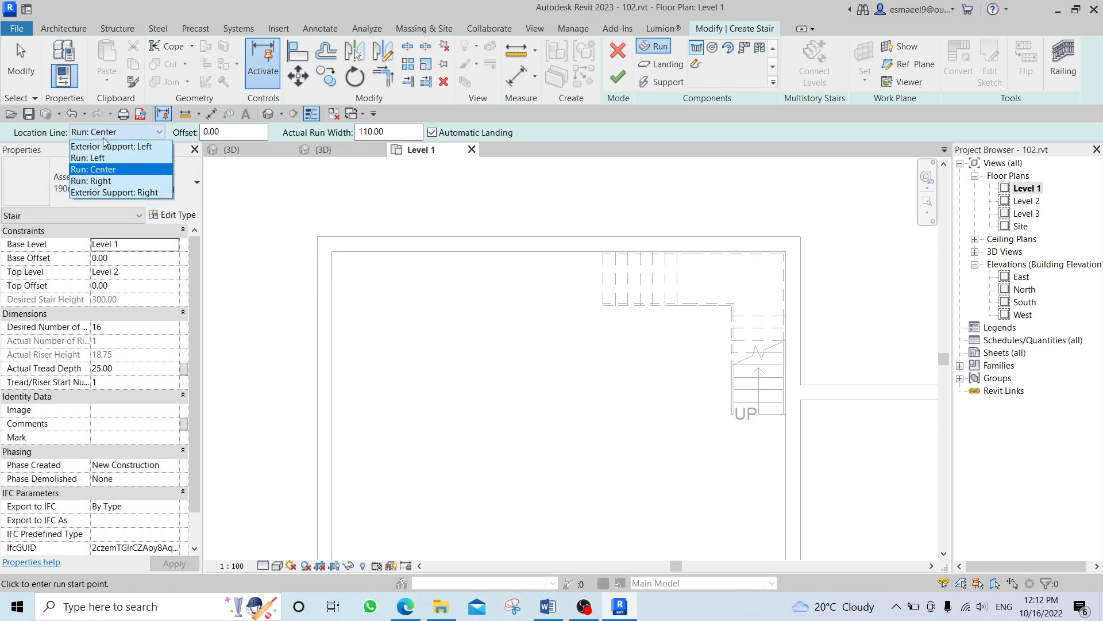
{"action": "left_click", "coordinate": [105, 156]}
{"action": "left_click", "coordinate": [493, 251]}
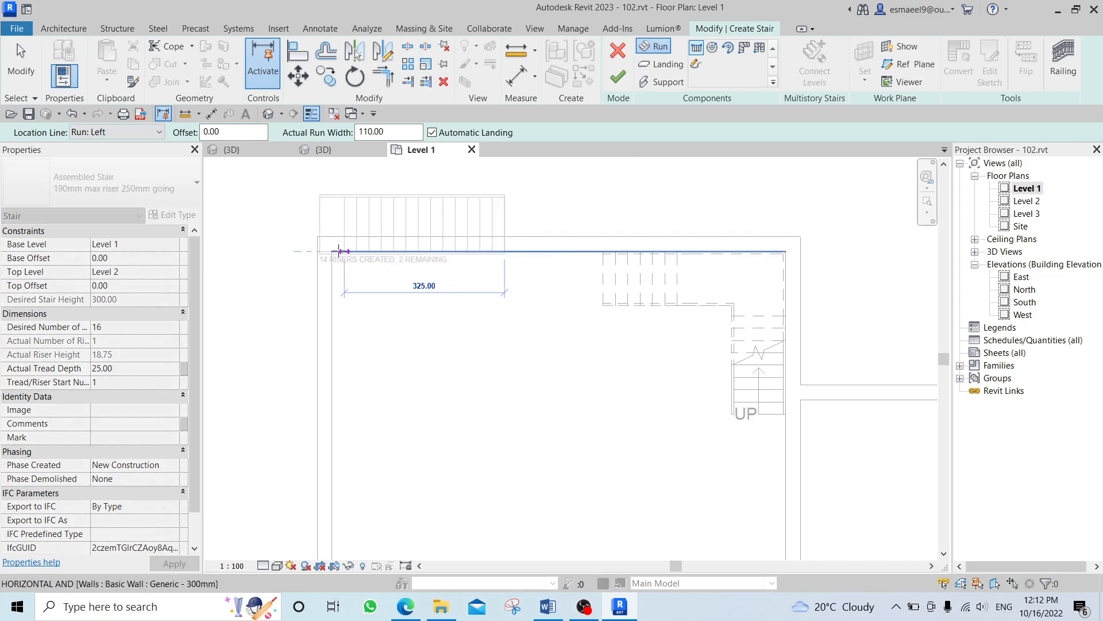
{"action": "key", "text": "Escape"}
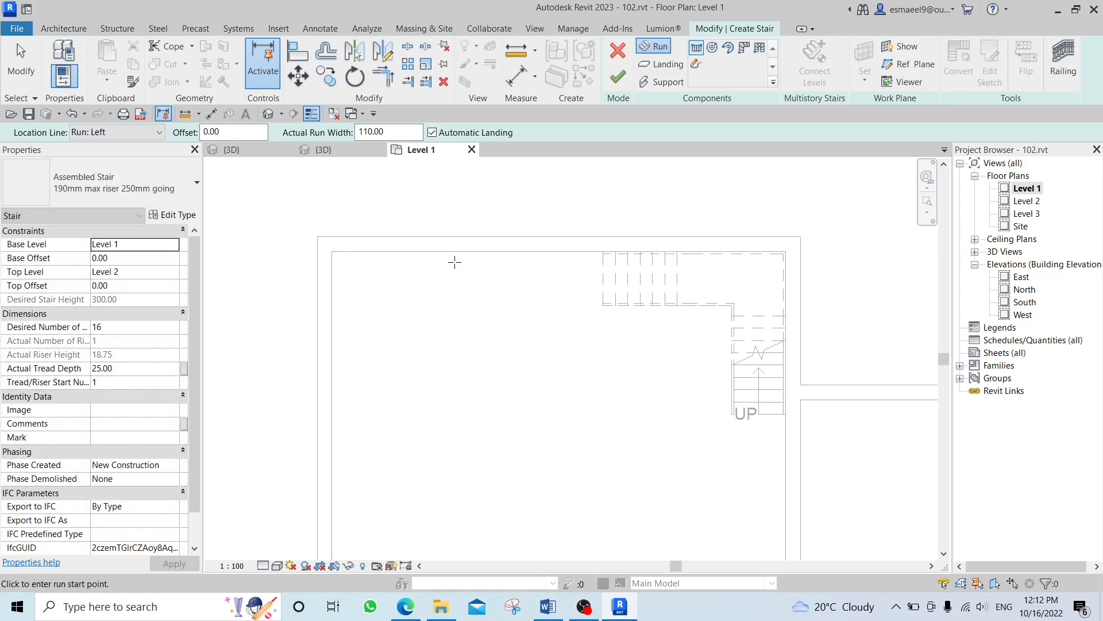
Set the location line to Run: Right and try a run starting at the upper wall's inner face.
{"action": "left_click", "coordinate": [121, 132]}
{"action": "left_click", "coordinate": [109, 182]}
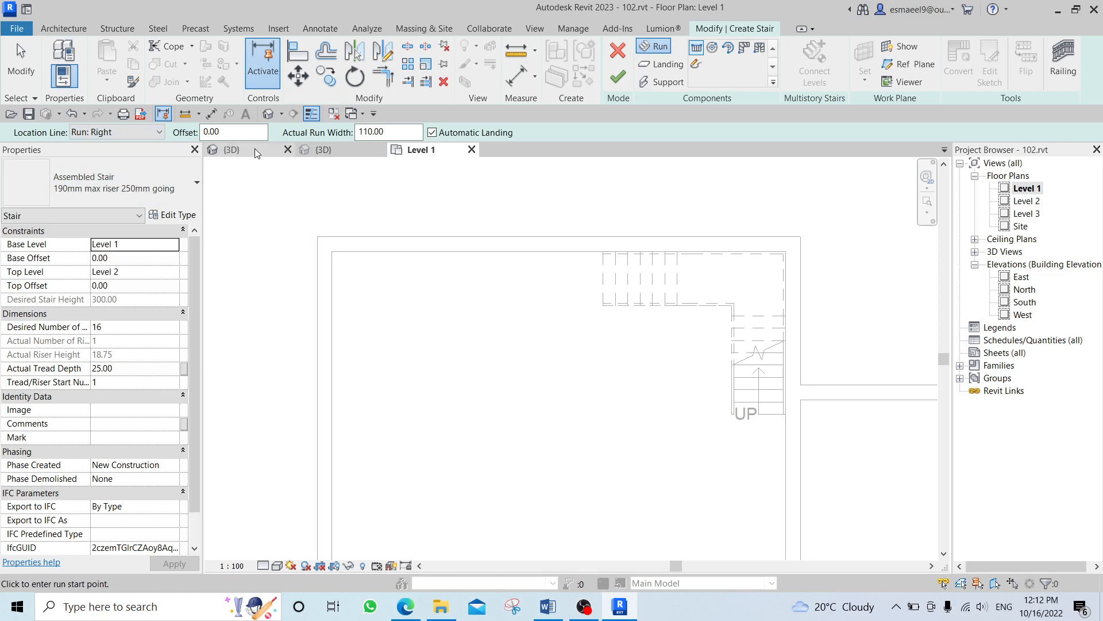
{"action": "scroll", "coordinate": [294, 227], "scroll_direction": "down", "scroll_amount": 3}
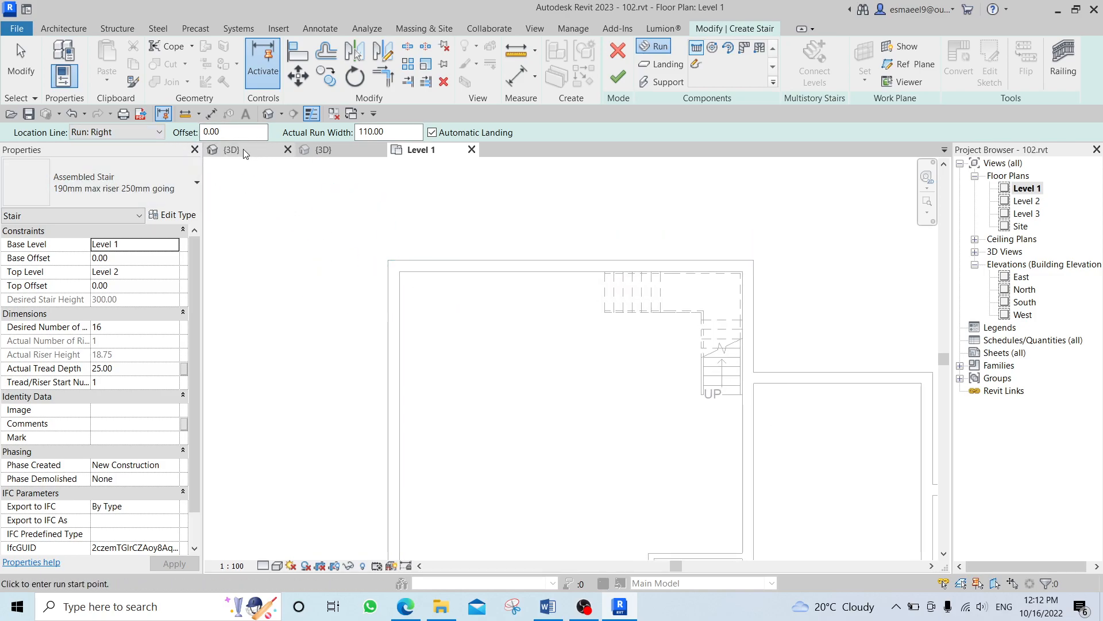
{"action": "middle_click_drag", "start_coordinate": [533, 308], "coordinate": [500, 333]}
{"action": "scroll", "coordinate": [478, 341], "scroll_direction": "down", "scroll_amount": 2}
{"action": "scroll", "coordinate": [495, 318], "scroll_direction": "up", "scroll_amount": 3}
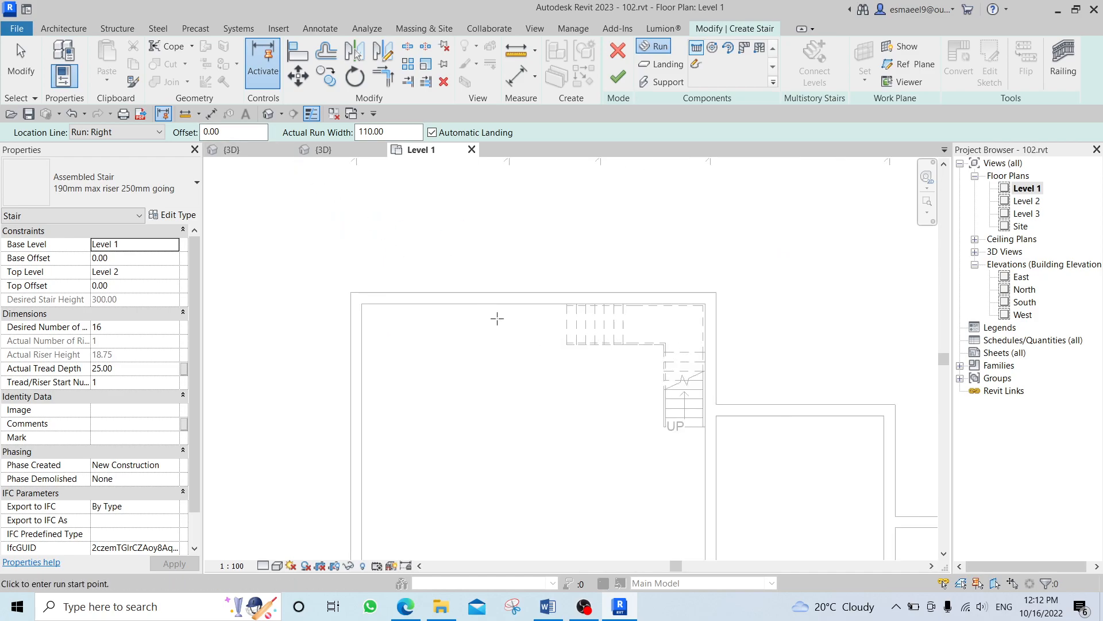
{"action": "left_click", "coordinate": [464, 301]}
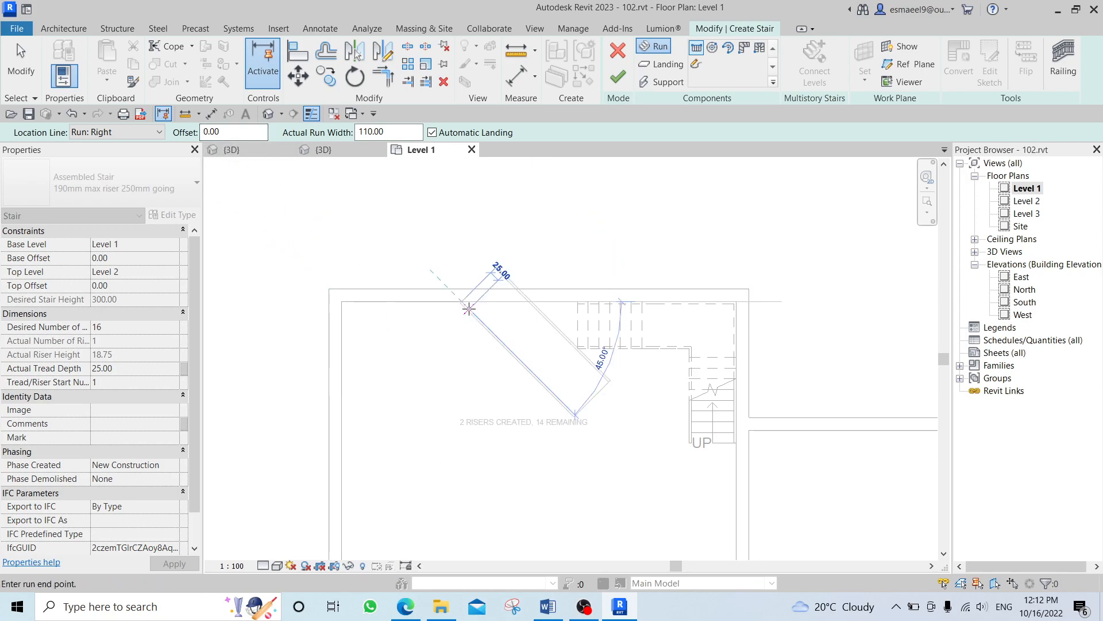
{"action": "scroll", "coordinate": [467, 309], "scroll_direction": "up", "scroll_amount": 3}
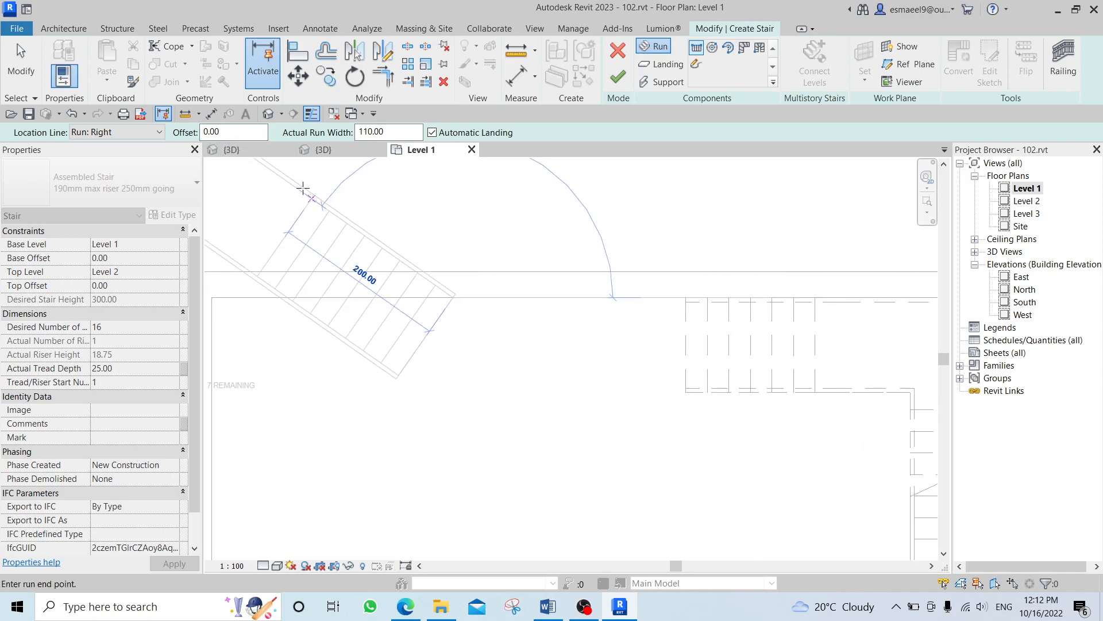
Set the run offset to 100 and try a horizontal run referenced to the upper wall.
{"action": "left_click", "coordinate": [233, 126]}
{"action": "type", "text": "100"}
{"action": "key", "text": "Return"}
{"action": "middle_click_drag", "start_coordinate": [387, 260], "coordinate": [478, 263]}
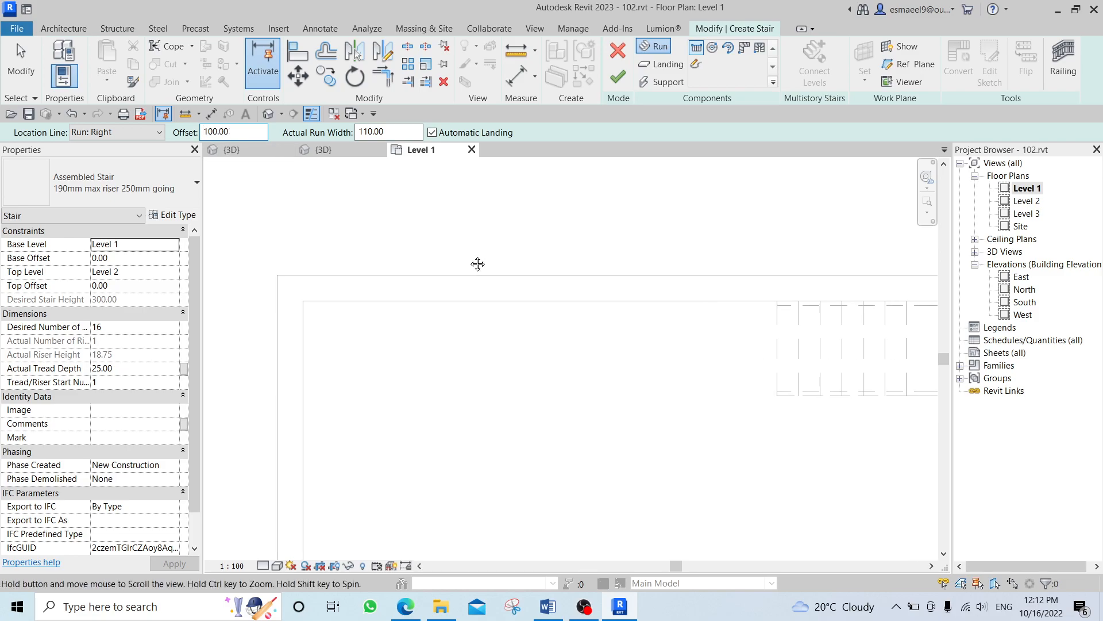
{"action": "left_click", "coordinate": [605, 302]}
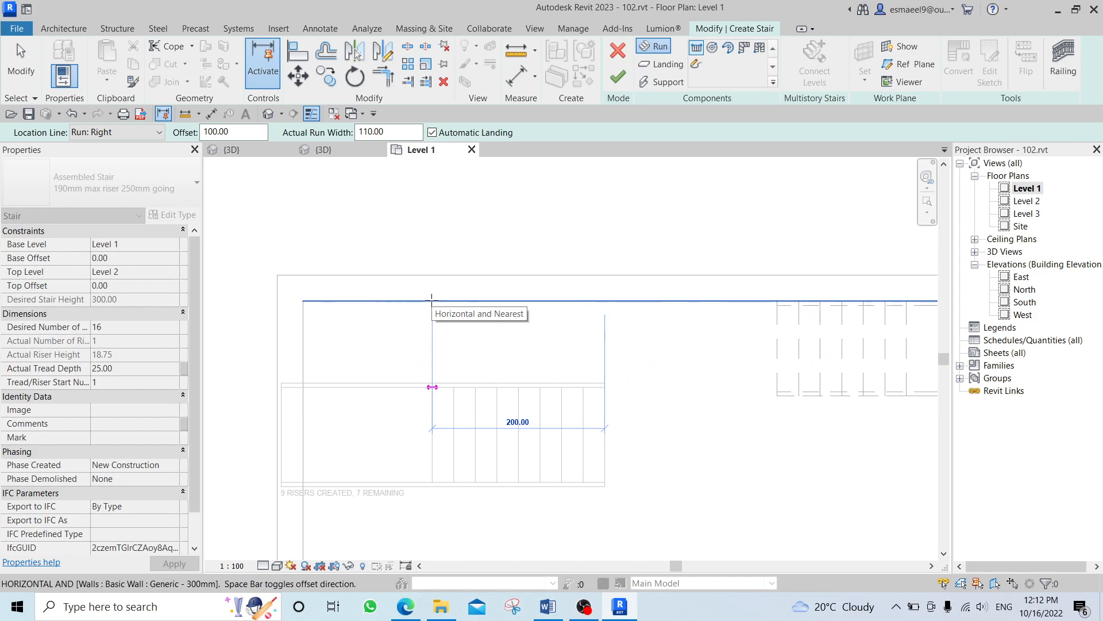
{"action": "key", "text": "Escape"}
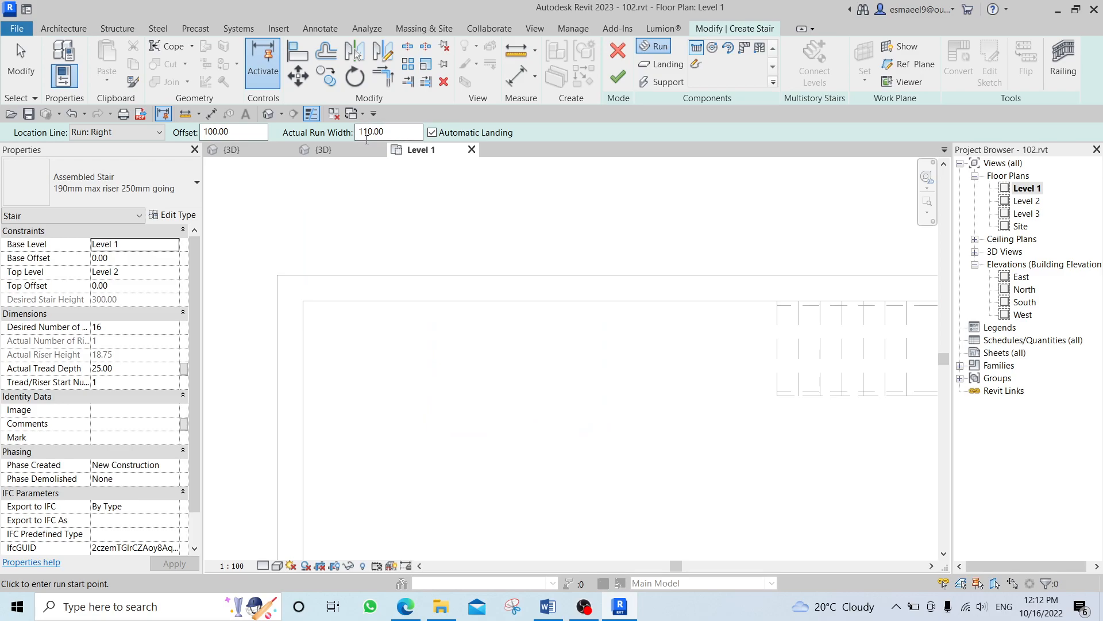
Set the actual run width to 200 and try a run from the upper wall.
{"action": "double_click", "coordinate": [385, 127]}
{"action": "left_click", "coordinate": [569, 300]}
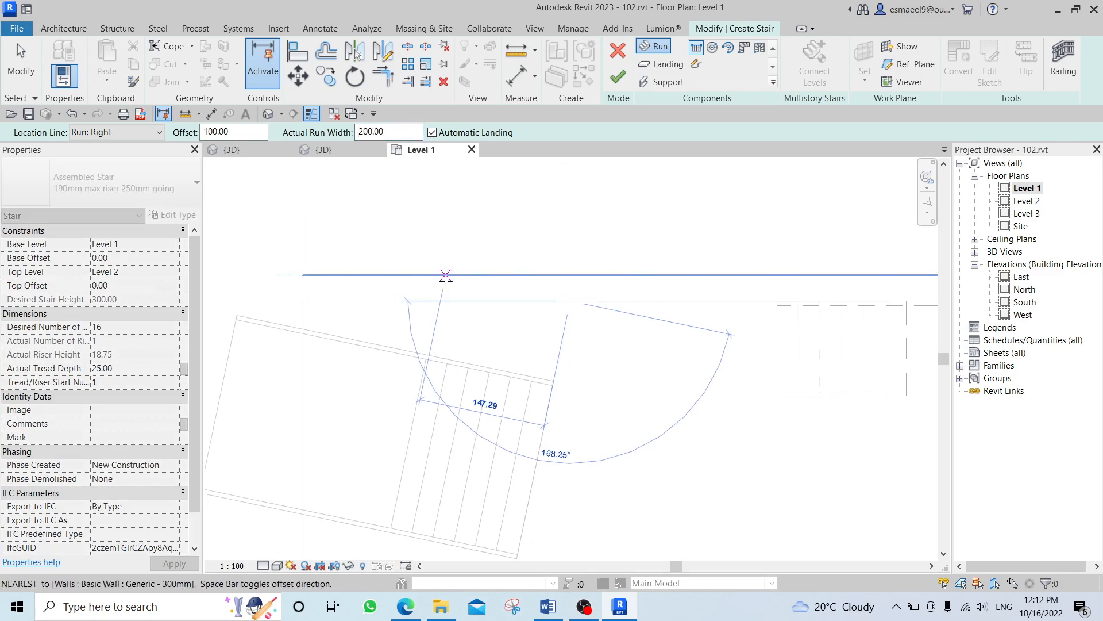
{"action": "key", "text": "Escape"}
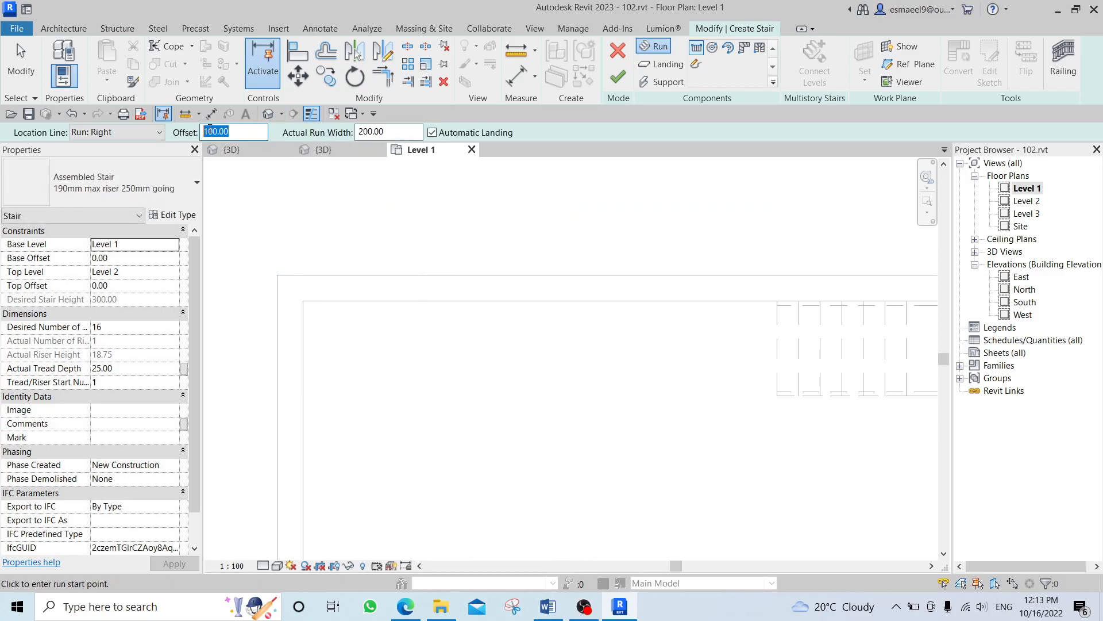
Reset the run offset to 0, set the actual run width to 300, and try a run along the upper wall.
{"action": "left_click", "coordinate": [608, 308]}
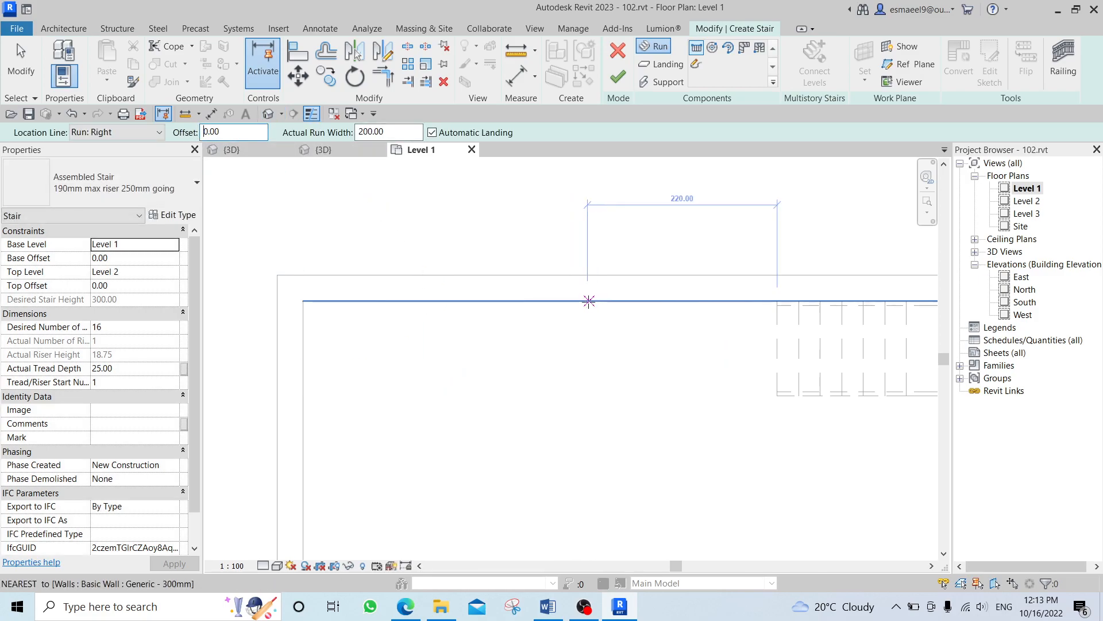
{"action": "key", "text": "Escape"}
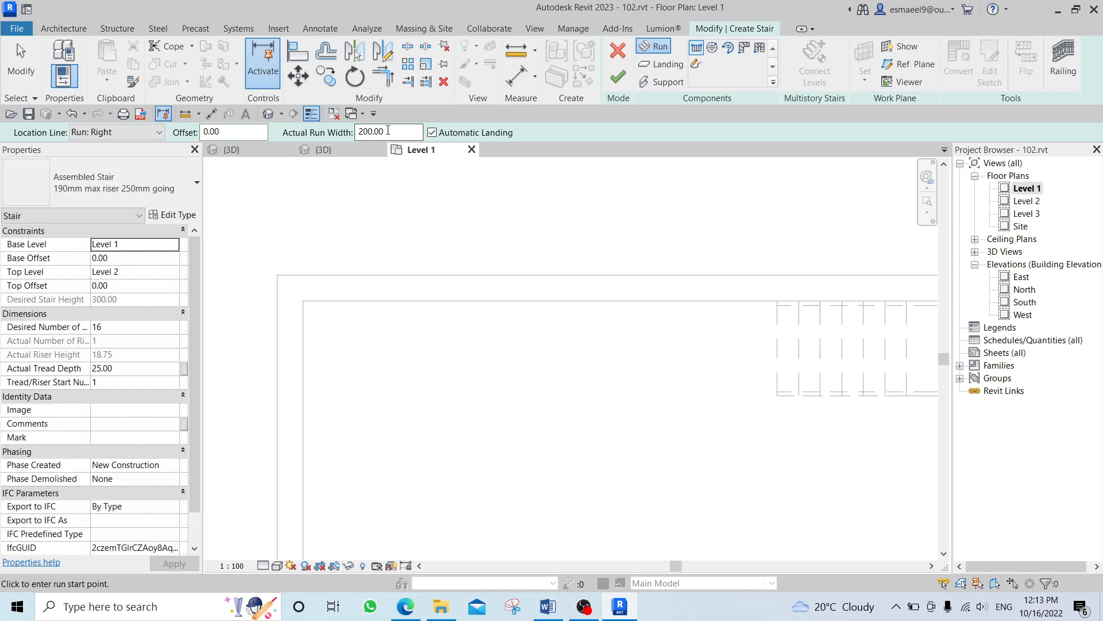
{"action": "type", "text": "300"}
{"action": "key", "text": "Return"}
{"action": "scroll", "coordinate": [504, 300], "scroll_direction": "down", "scroll_amount": 1}
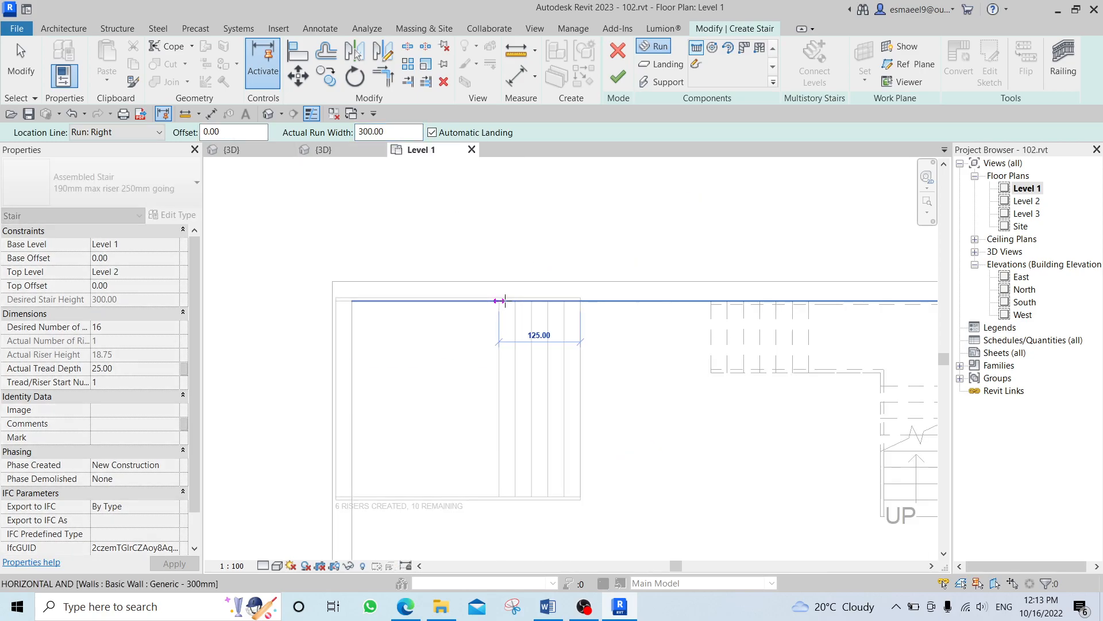
{"action": "middle_click_drag", "start_coordinate": [504, 300], "coordinate": [513, 292]}
{"action": "key", "text": "Escape"}
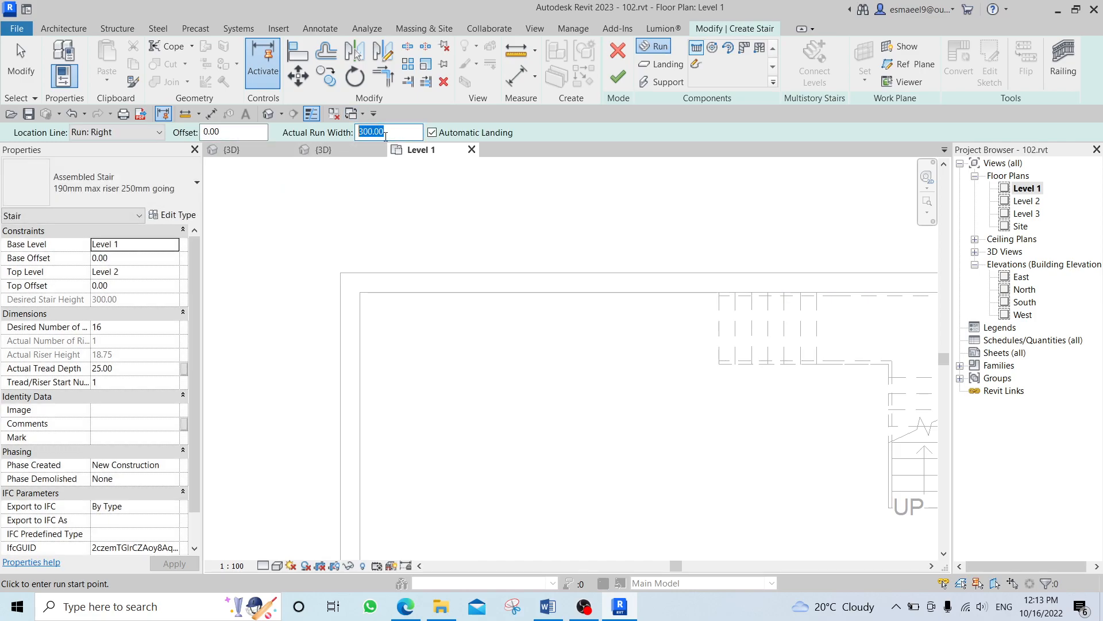
Set the actual run width to 110 and try a horizontal run along the upper wall.
{"action": "key", "text": "Return"}
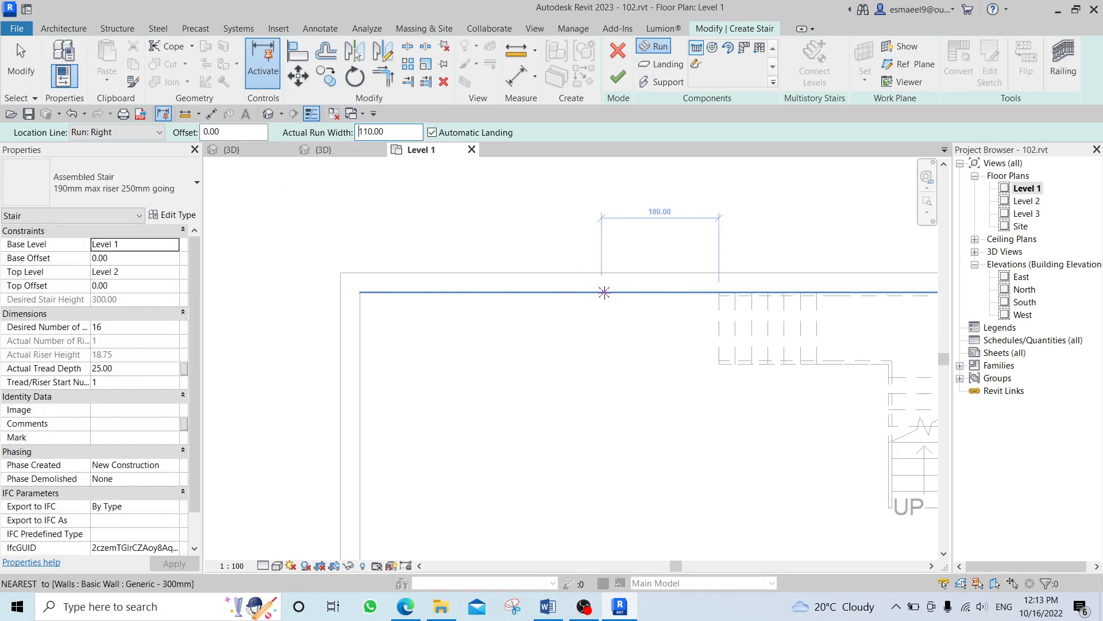
{"action": "left_click", "coordinate": [594, 292]}
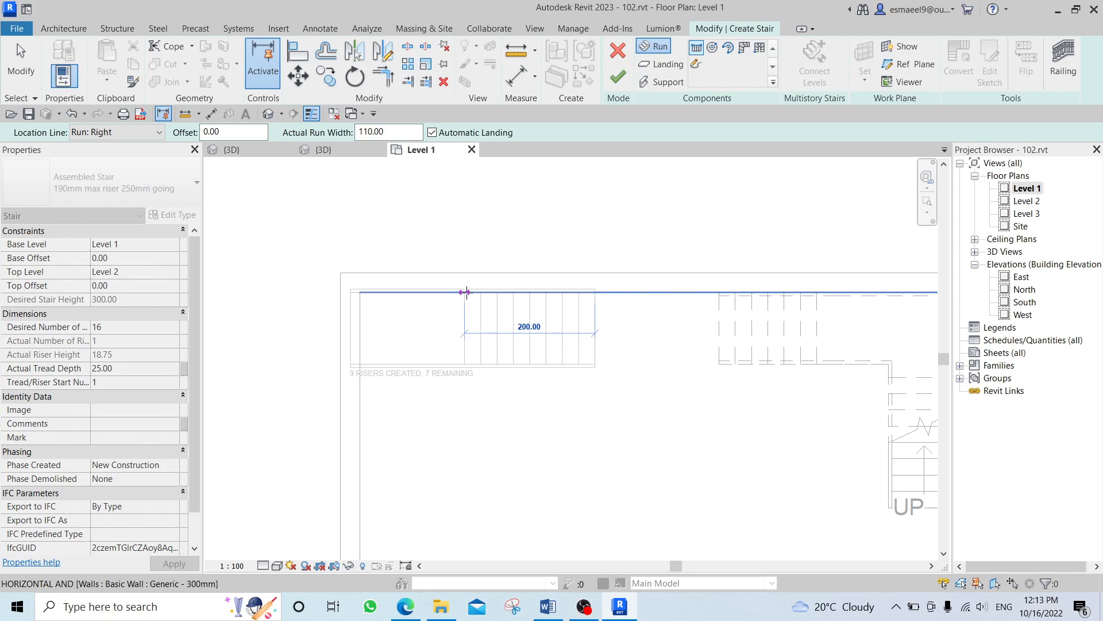
{"action": "scroll", "coordinate": [465, 292], "scroll_direction": "up", "scroll_amount": 1}
{"action": "key", "text": "Escape"}
Draw a horizontal run 175 long with 8 risers along the upper wall's inner face, heading toward the corner.
{"action": "middle_click_drag", "start_coordinate": [247, 268], "coordinate": [362, 228]}
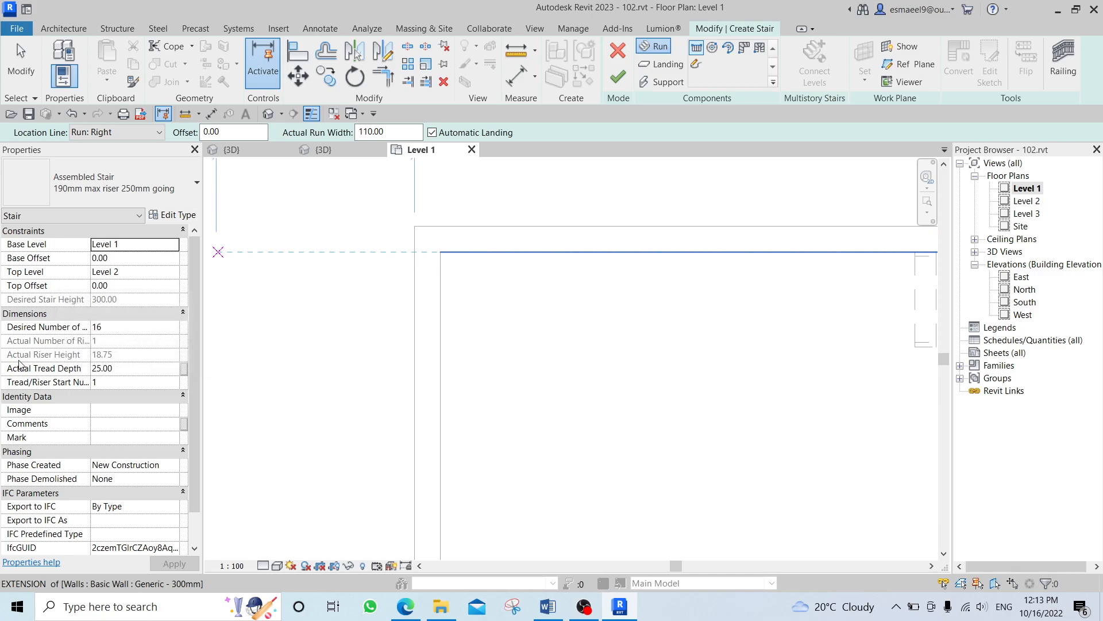
{"action": "left_click", "coordinate": [125, 369]}
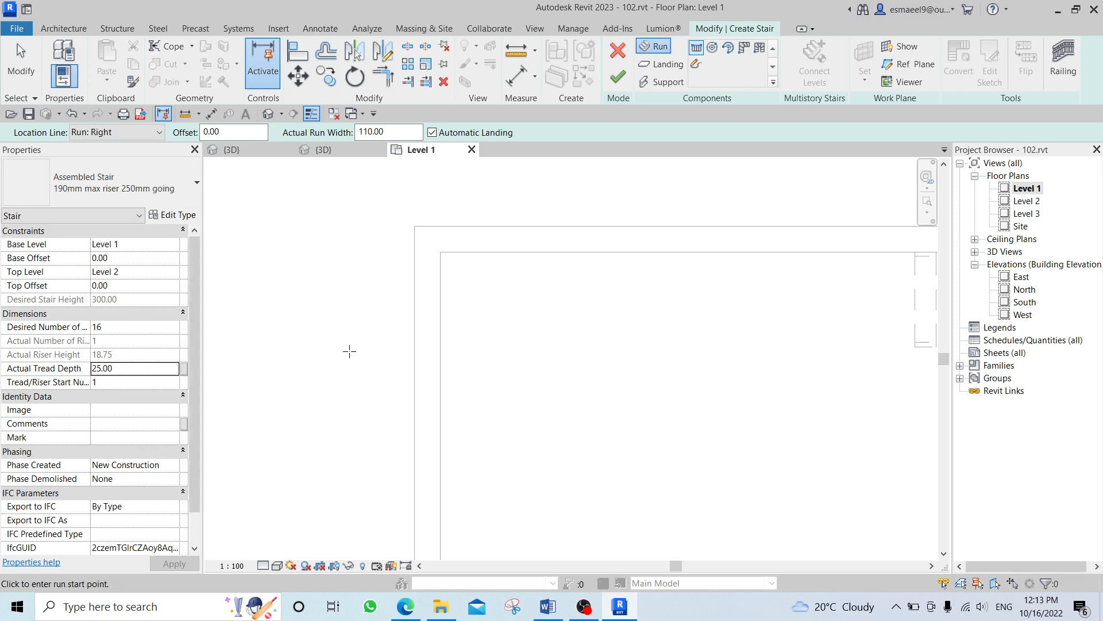
{"action": "middle_click_drag", "start_coordinate": [592, 294], "coordinate": [576, 313]}
{"action": "middle_click_drag", "start_coordinate": [707, 301], "coordinate": [653, 290]}
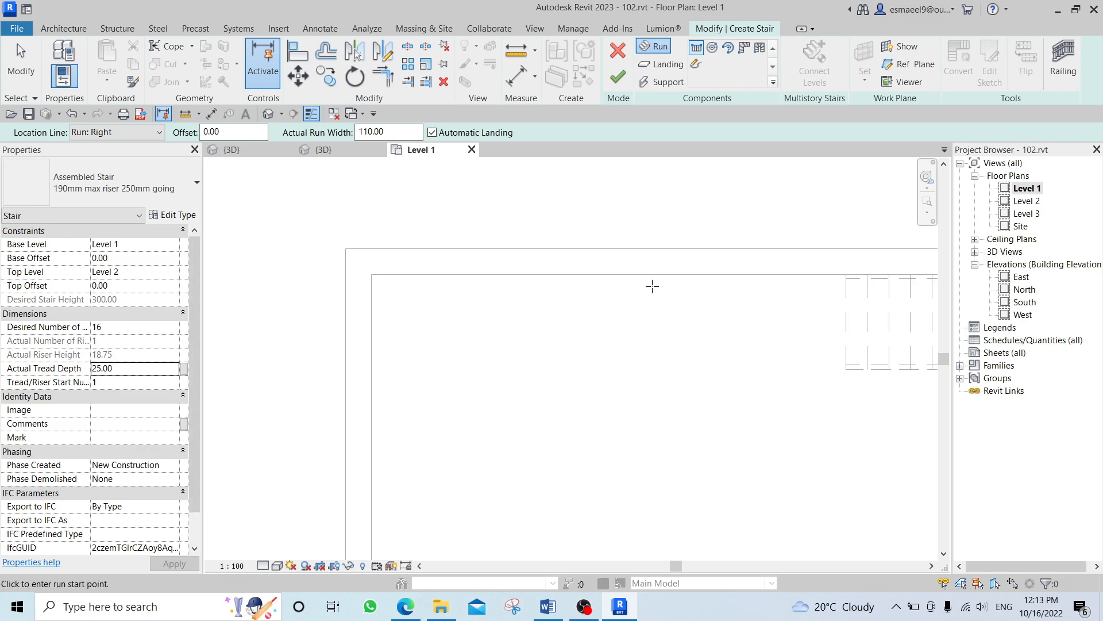
{"action": "left_click", "coordinate": [657, 274]}
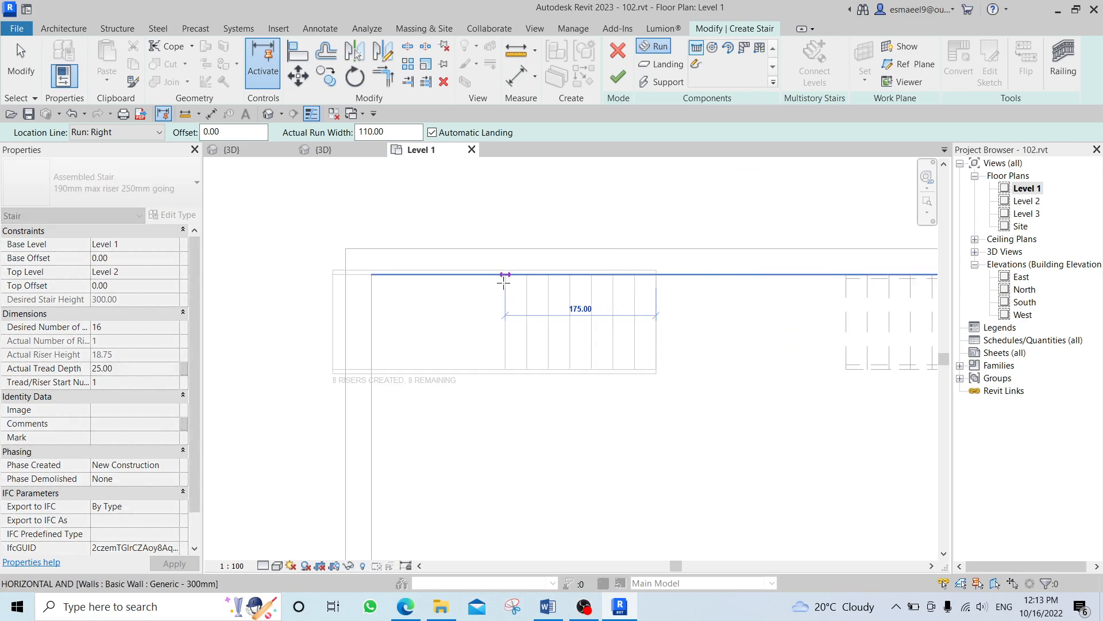
{"action": "scroll", "coordinate": [498, 280], "scroll_direction": "up", "scroll_amount": 2}
{"action": "middle_click_drag", "start_coordinate": [508, 288], "coordinate": [619, 270]}
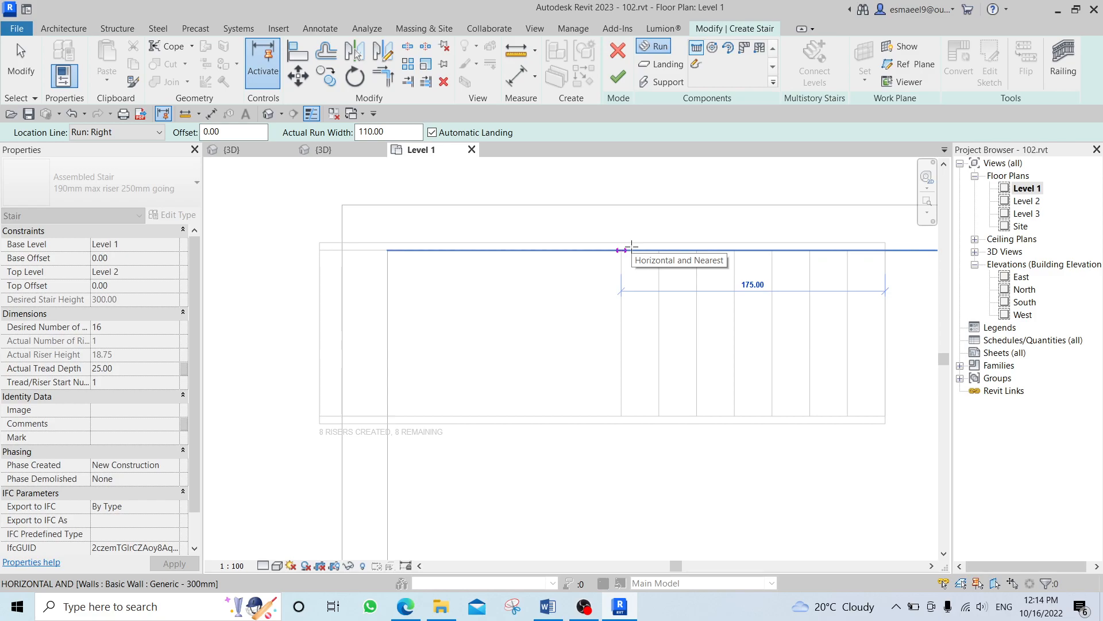
{"action": "left_click", "coordinate": [630, 249]}
Draw the second run with the remaining 8 risers down the left wall, starting level with the first run's lower edge.
{"action": "scroll", "coordinate": [598, 280], "scroll_direction": "down", "scroll_amount": 5}
{"action": "middle_click_drag", "start_coordinate": [556, 301], "coordinate": [555, 298]}
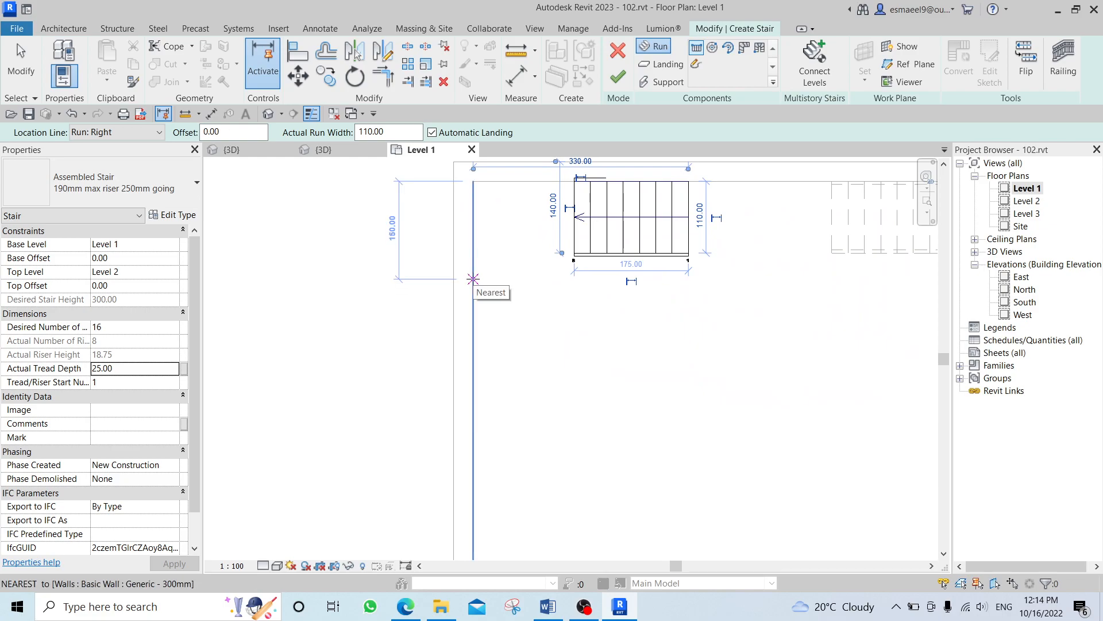
{"action": "left_click", "coordinate": [473, 256]}
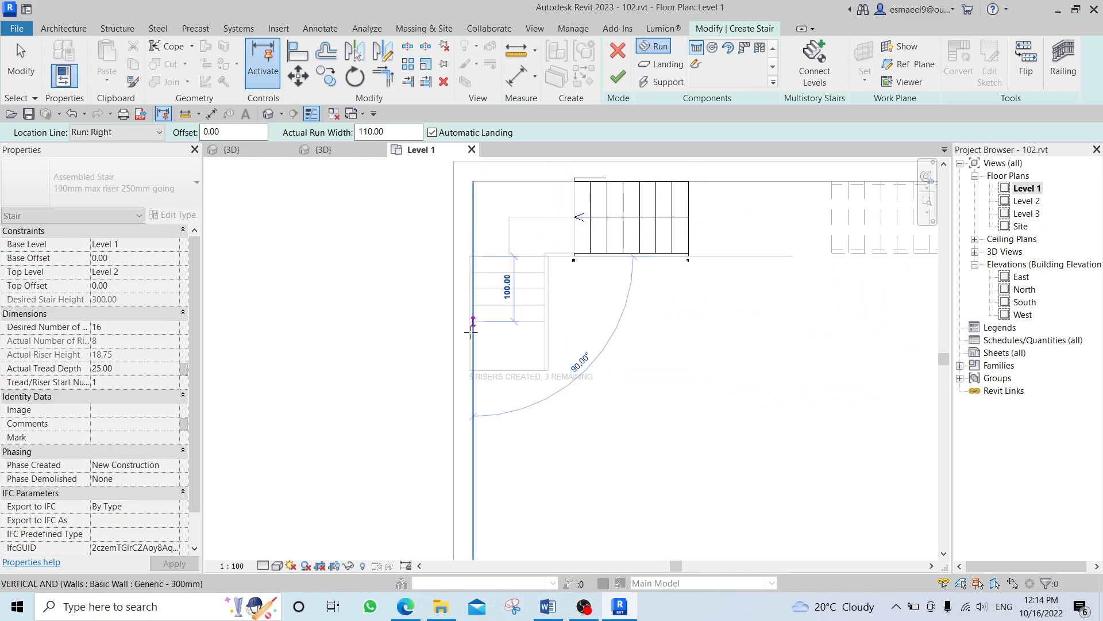
{"action": "left_click", "coordinate": [469, 470]}
{"action": "key", "text": "Escape"}
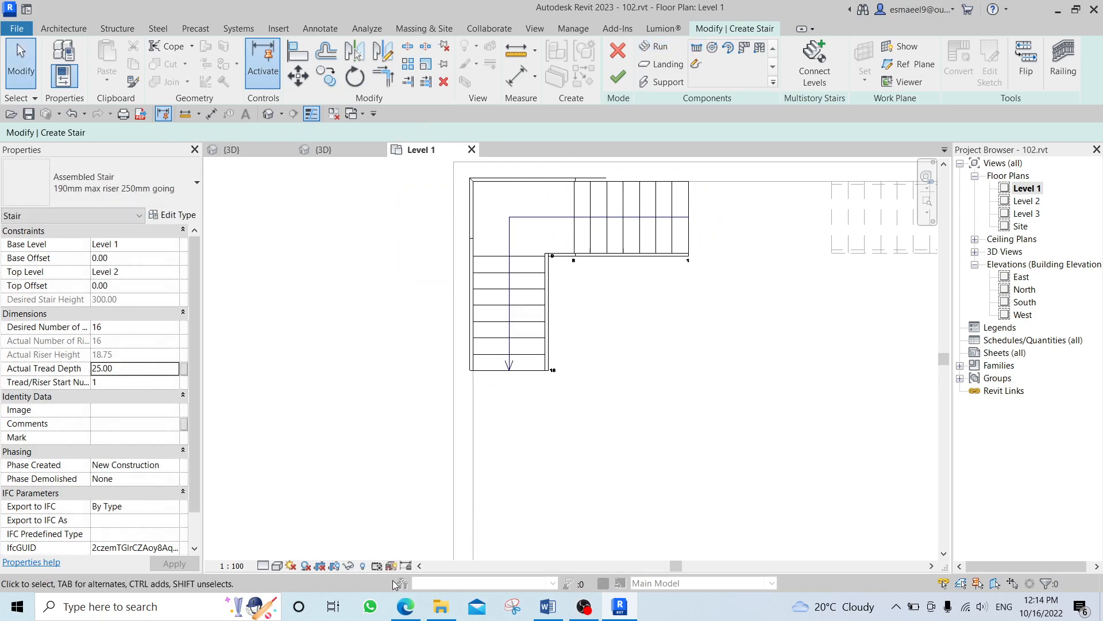
Examine the automatic corner landing between the two runs and compare the layout with the existing stairs in the plan.
{"action": "scroll", "coordinate": [480, 234], "scroll_direction": "up", "scroll_amount": 2}
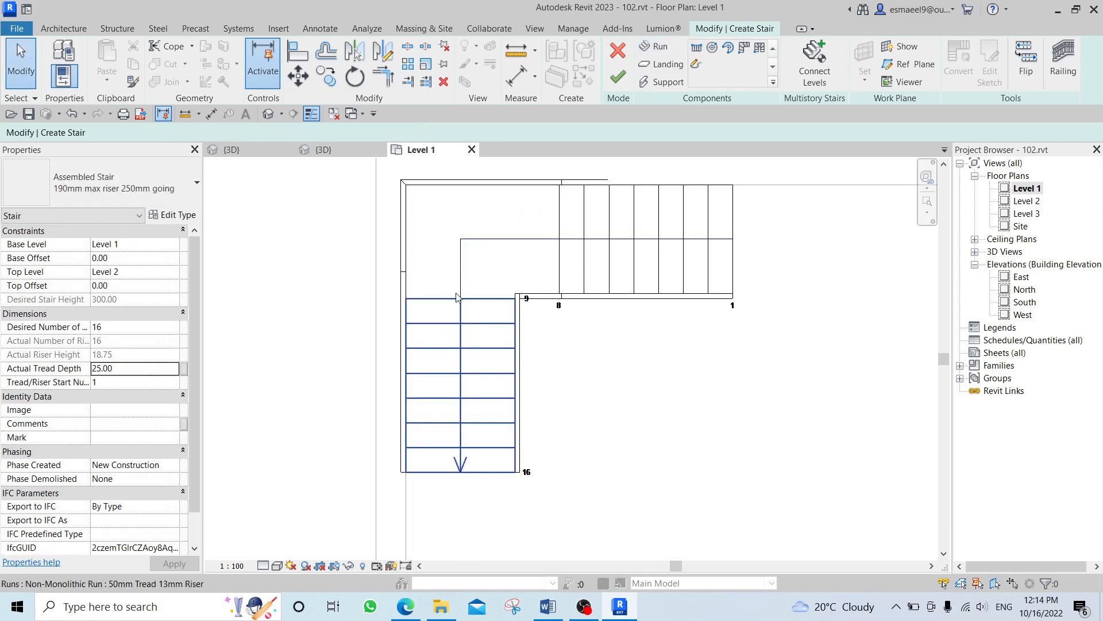
{"action": "left_click", "coordinate": [482, 227]}
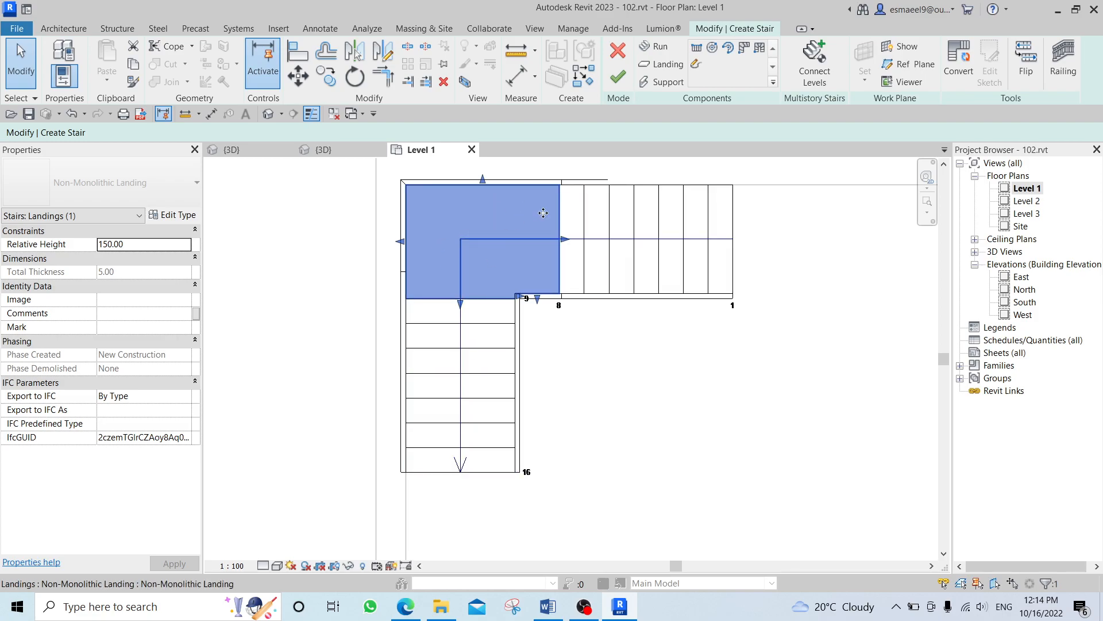
{"action": "scroll", "coordinate": [648, 352], "scroll_direction": "down", "scroll_amount": 2}
{"action": "middle_click_drag", "start_coordinate": [648, 352], "coordinate": [466, 320]}
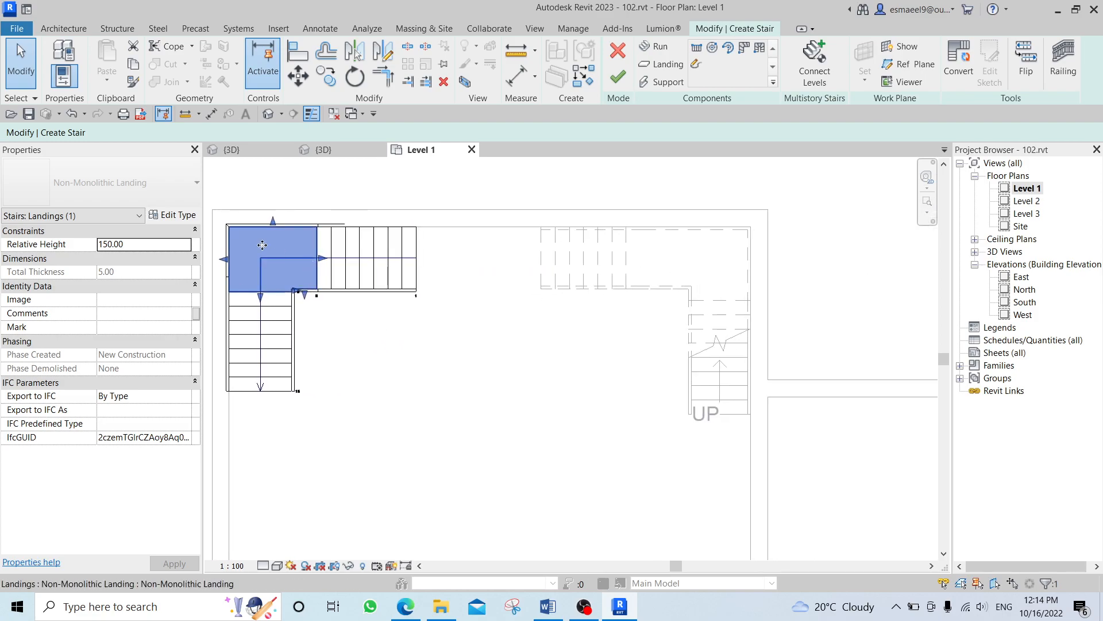
{"action": "scroll", "coordinate": [385, 234], "scroll_direction": "down", "scroll_amount": 2}
{"action": "middle_click_drag", "start_coordinate": [397, 204], "coordinate": [442, 560]}
{"action": "scroll", "coordinate": [443, 560], "scroll_direction": "down", "scroll_amount": 2}
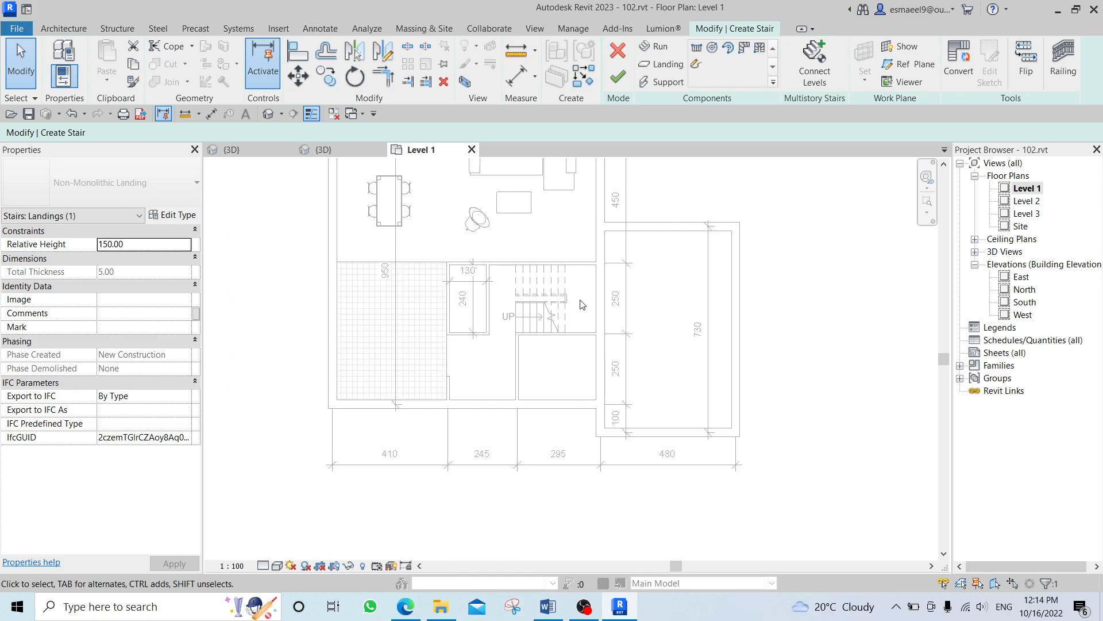
{"action": "scroll", "coordinate": [580, 302], "scroll_direction": "up", "scroll_amount": 3}
{"action": "scroll", "coordinate": [587, 341], "scroll_direction": "down", "scroll_amount": 3}
{"action": "scroll", "coordinate": [545, 359], "scroll_direction": "up", "scroll_amount": 2}
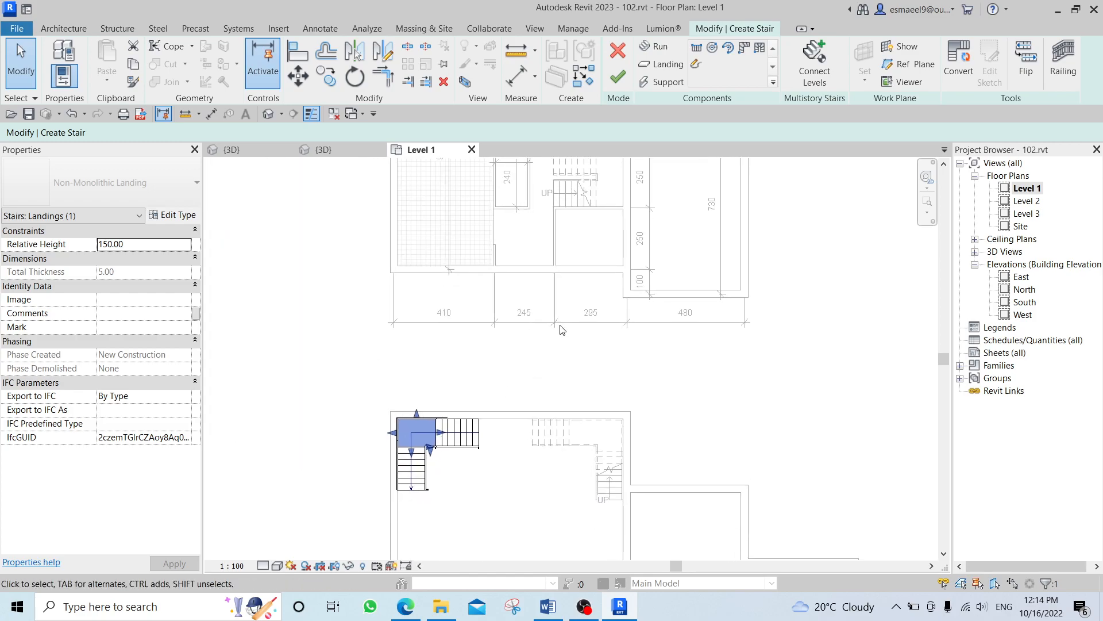
Finish the L-shaped stair and start a new stair.
{"action": "left_click", "coordinate": [625, 82]}
{"action": "scroll", "coordinate": [615, 357], "scroll_direction": "up", "scroll_amount": 4}
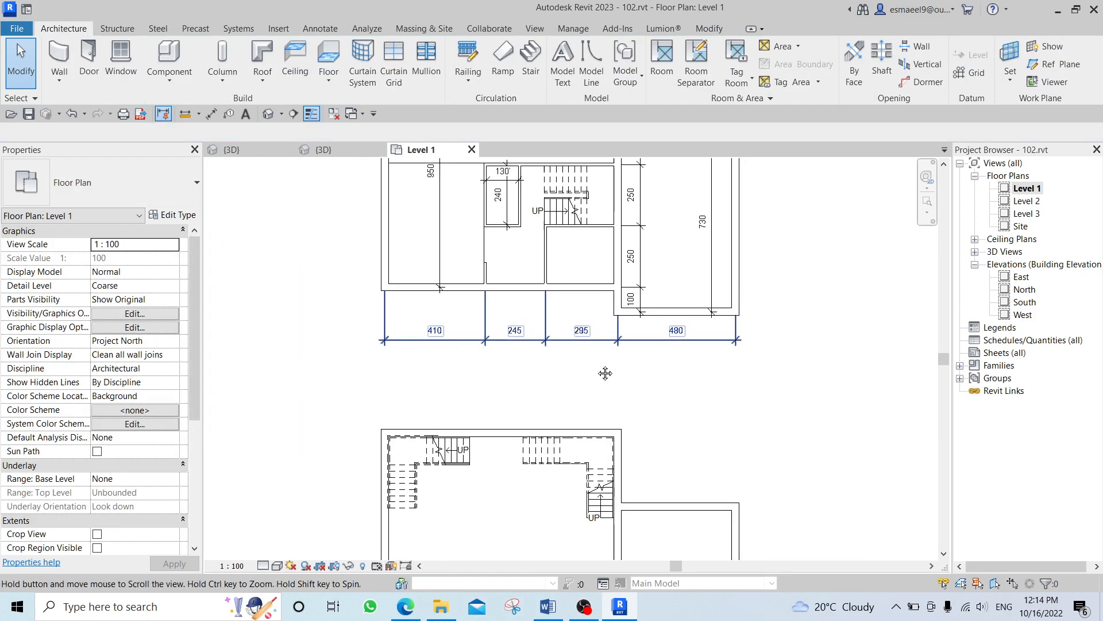
{"action": "scroll", "coordinate": [521, 300], "scroll_direction": "up", "scroll_amount": 2}
{"action": "middle_click_drag", "start_coordinate": [649, 284], "coordinate": [499, 295]}
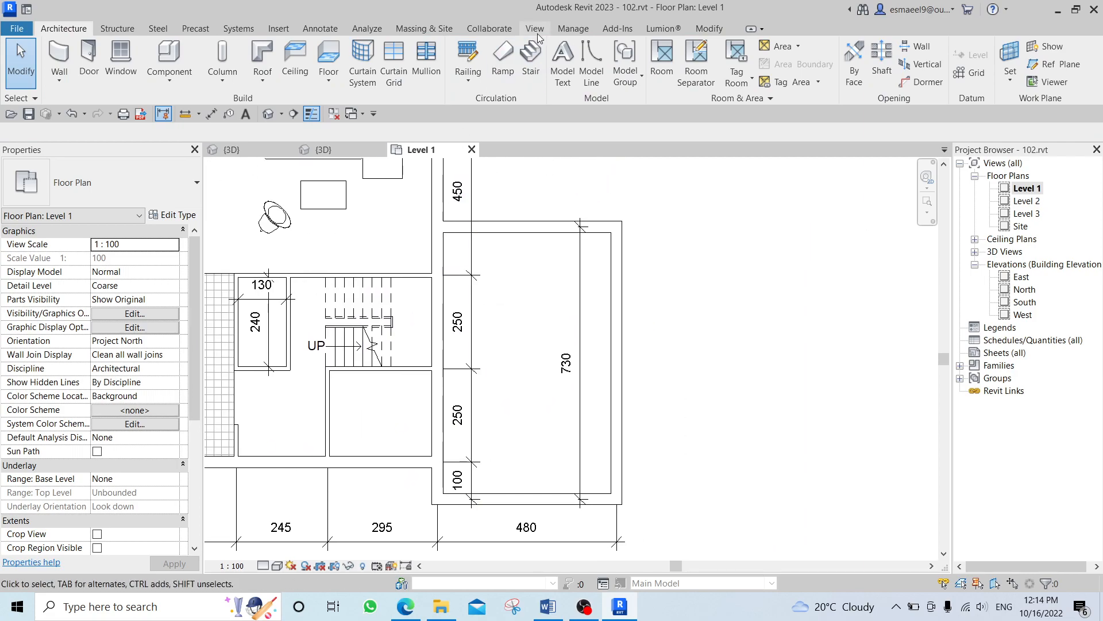
{"action": "left_click", "coordinate": [529, 63]}
Try a horizontal run 175 long outside the building with a perpendicular second run above it, and undo it.
{"action": "middle_click_drag", "start_coordinate": [697, 368], "coordinate": [581, 358]}
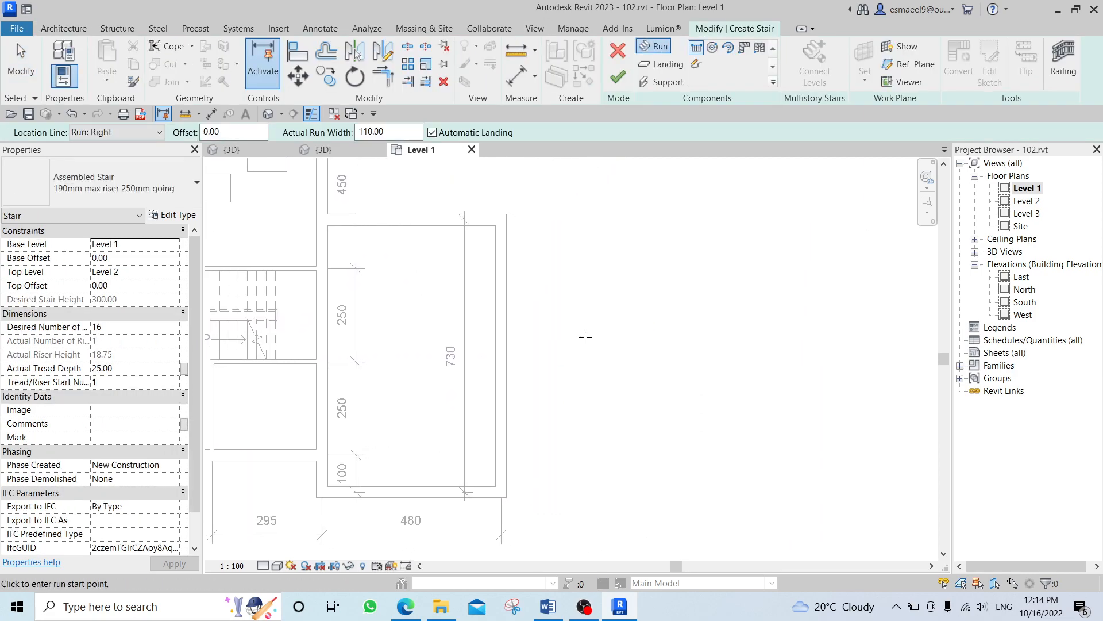
{"action": "left_click", "coordinate": [586, 338]}
{"action": "scroll", "coordinate": [635, 325], "scroll_direction": "up", "scroll_amount": 2}
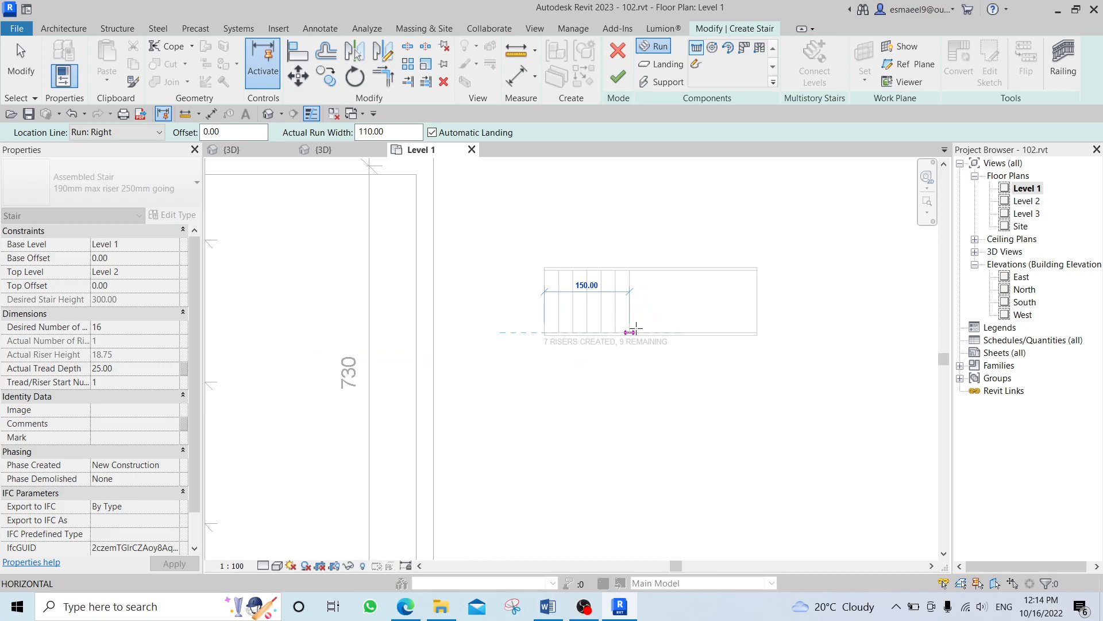
{"action": "left_click", "coordinate": [644, 333]}
{"action": "middle_click_drag", "start_coordinate": [651, 256], "coordinate": [580, 355]}
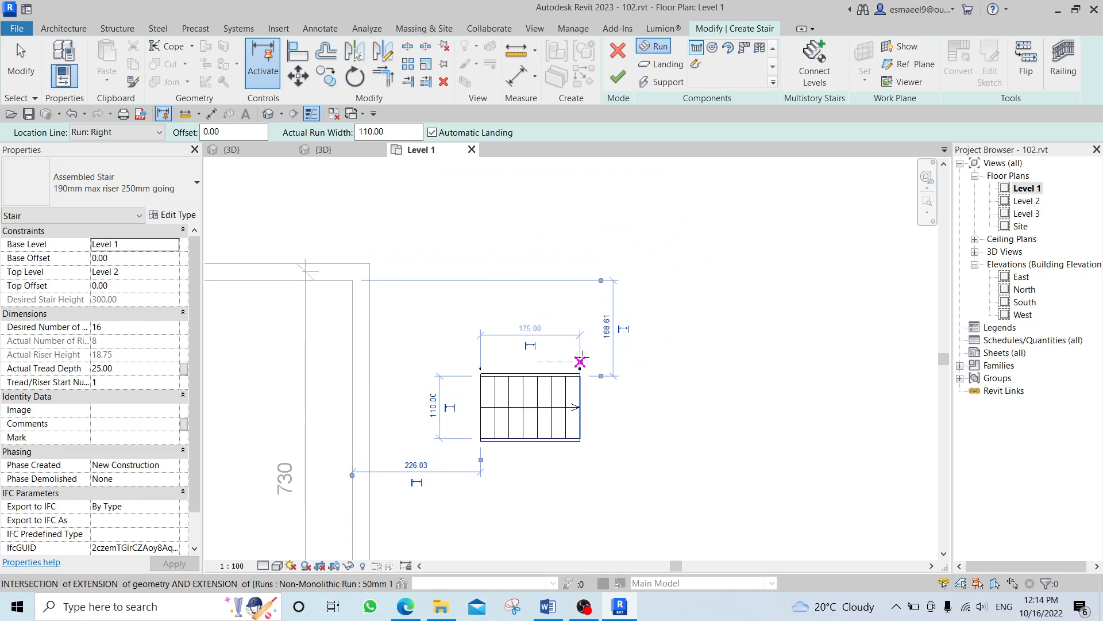
{"action": "left_click", "coordinate": [580, 361]}
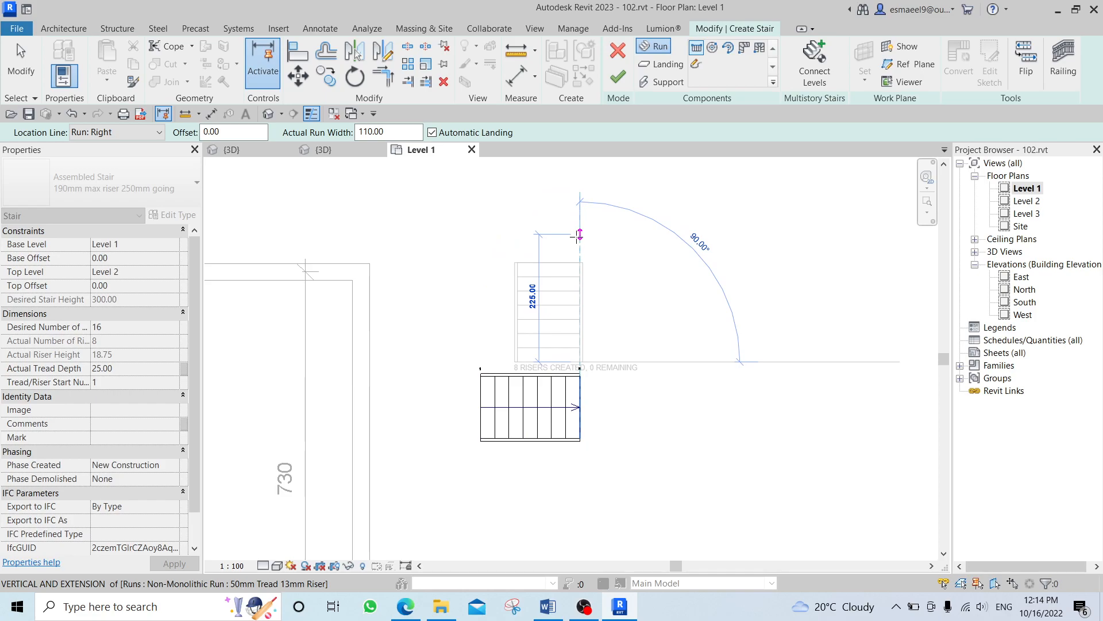
{"action": "key", "text": "Escape"}
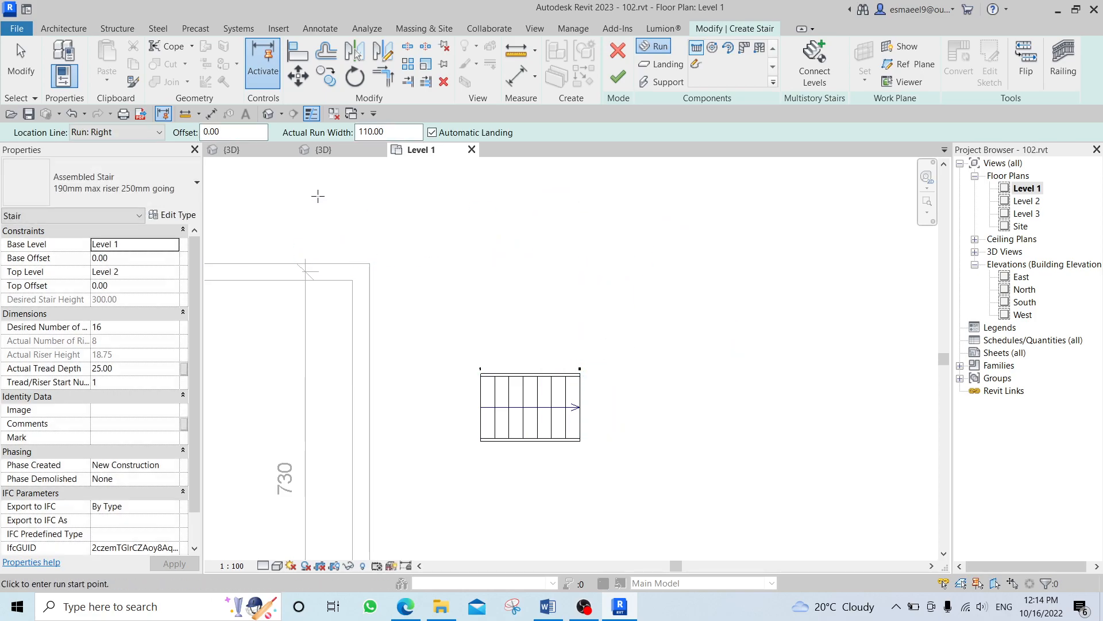
{"action": "key", "text": "Escape"}
{"action": "key", "text": "ctrl+z"}
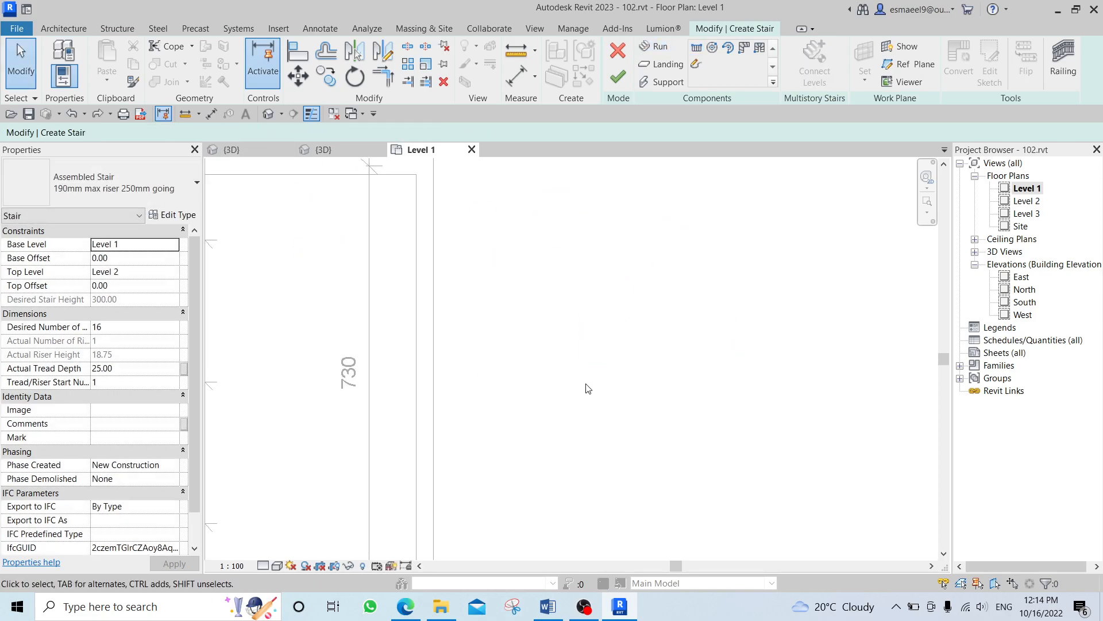
Set the location line to Run: Center and draw a horizontal run 175 long with 8 risers outside the building.
{"action": "left_click", "coordinate": [655, 46]}
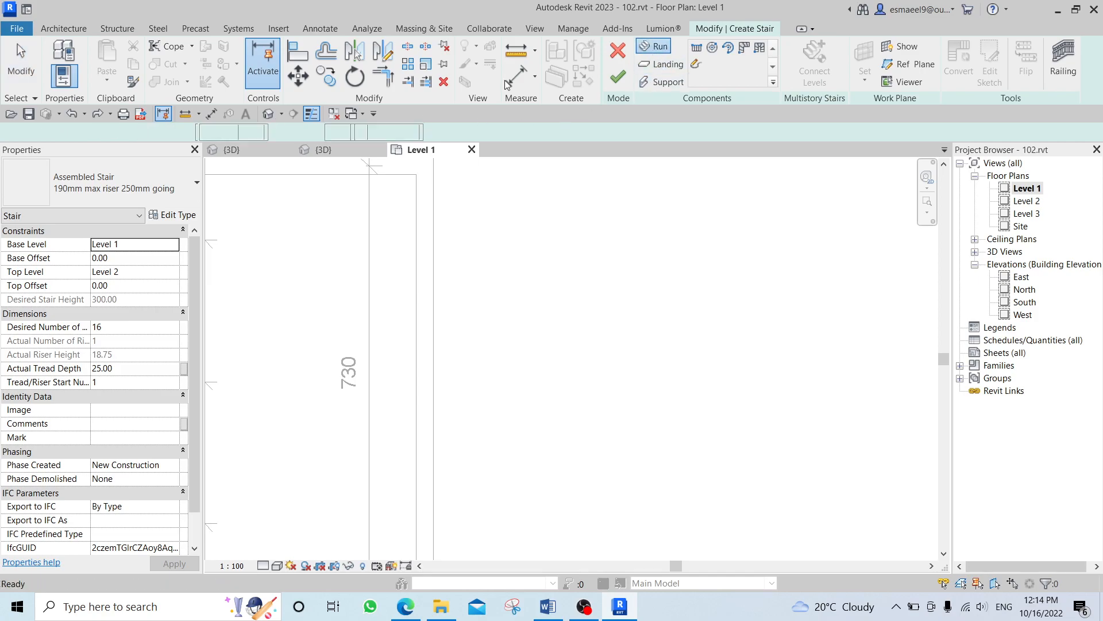
{"action": "left_click", "coordinate": [137, 136]}
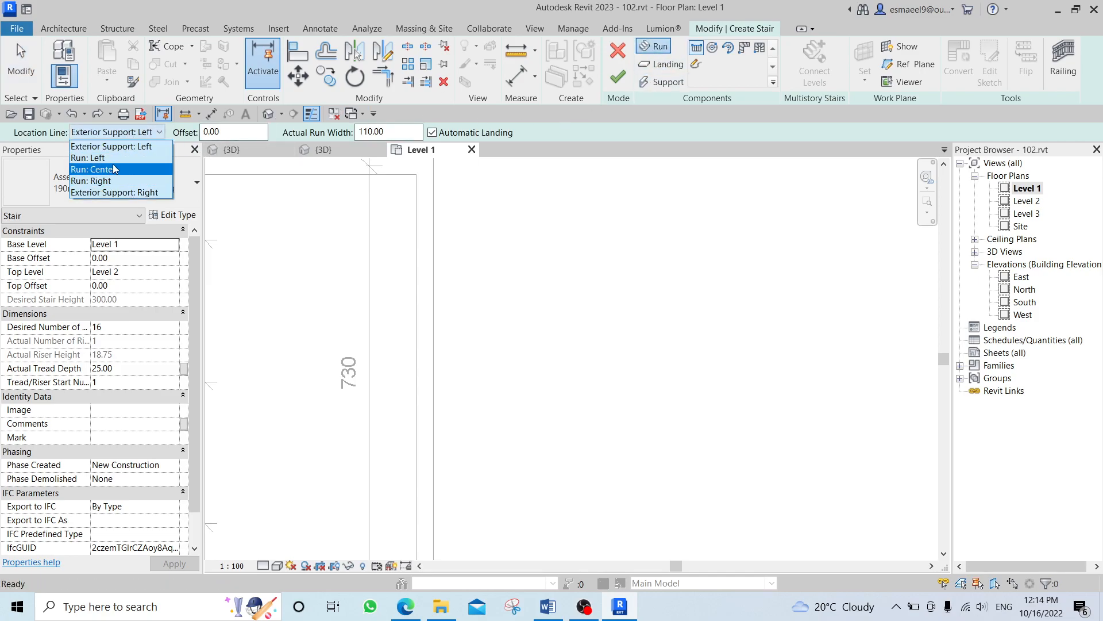
{"action": "left_click", "coordinate": [92, 169]}
{"action": "left_click", "coordinate": [528, 393]}
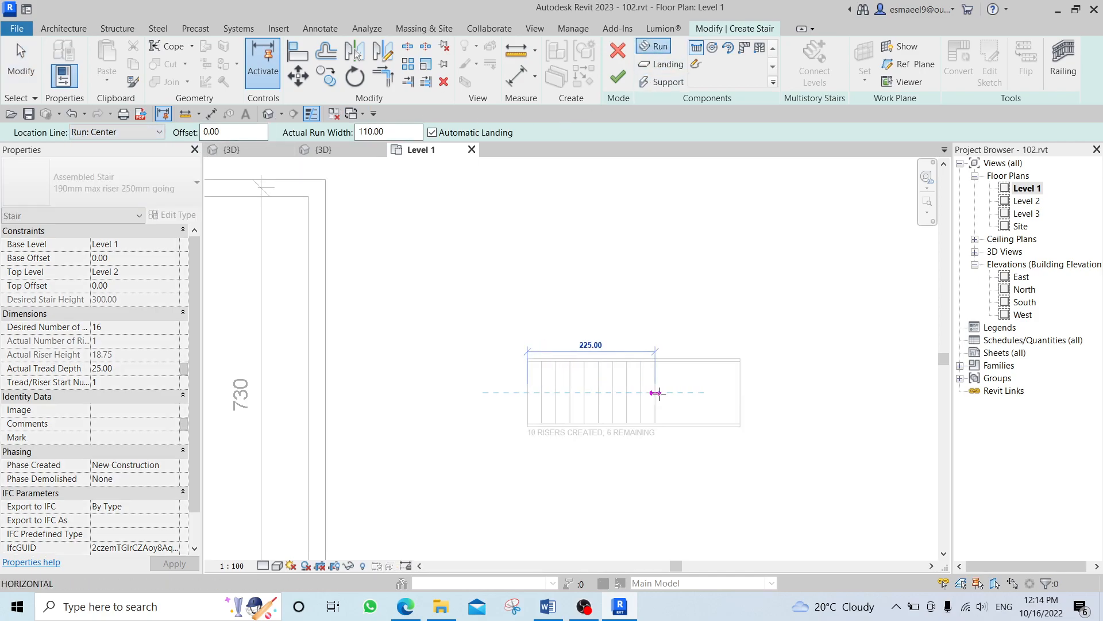
{"action": "left_click", "coordinate": [627, 392]}
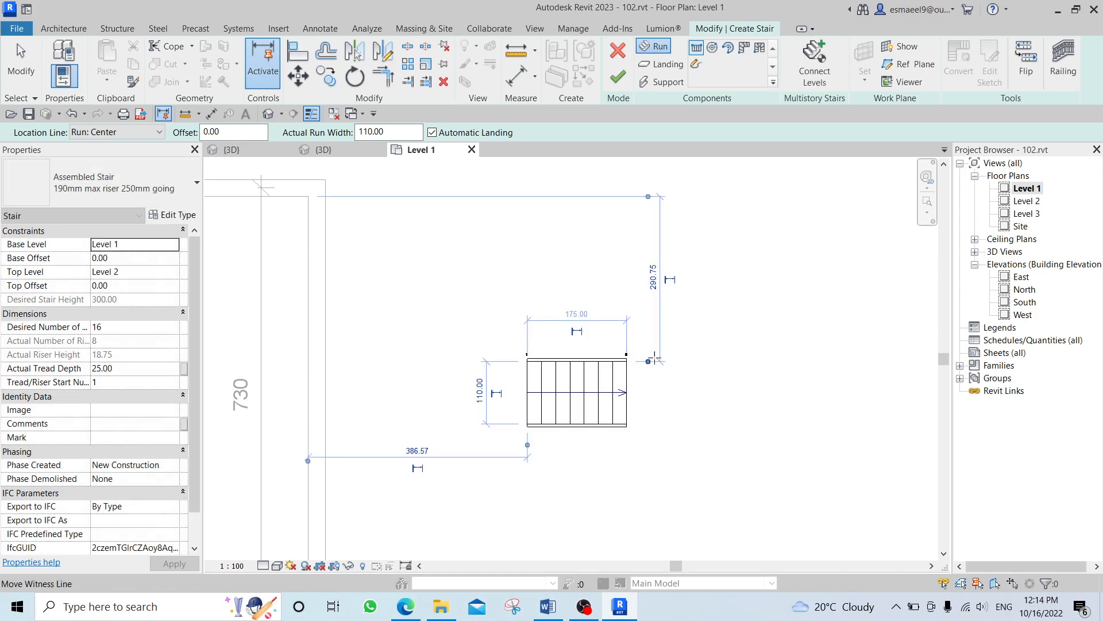
Draw a second 8-riser run above the first, parallel to it and heading back, to form a U-shaped stair.
{"action": "left_click", "coordinate": [665, 347]}
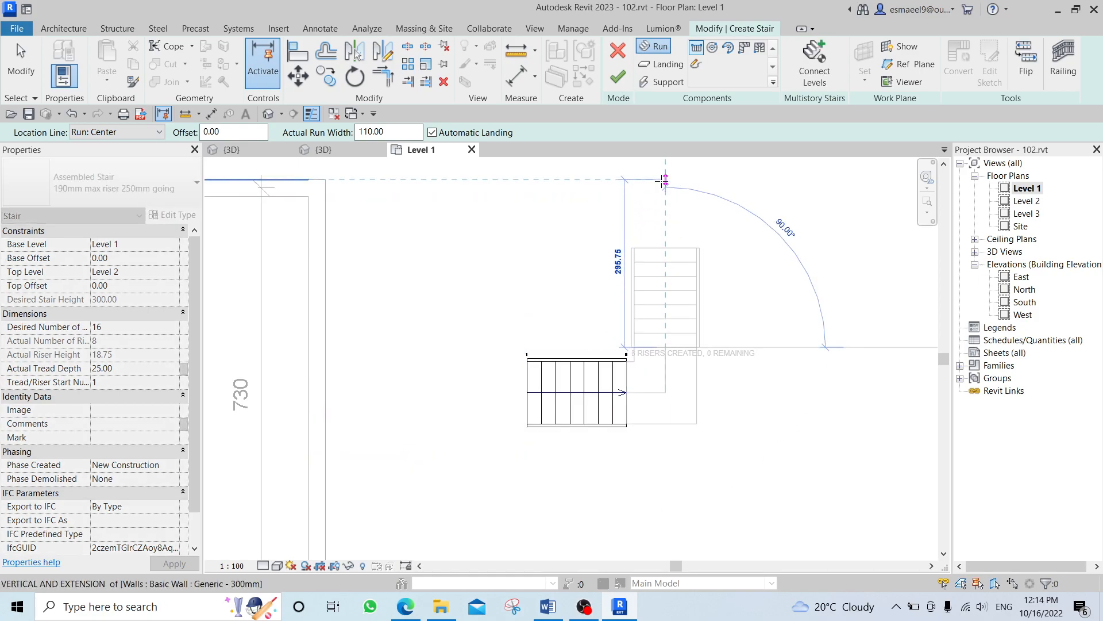
{"action": "key", "text": "Escape"}
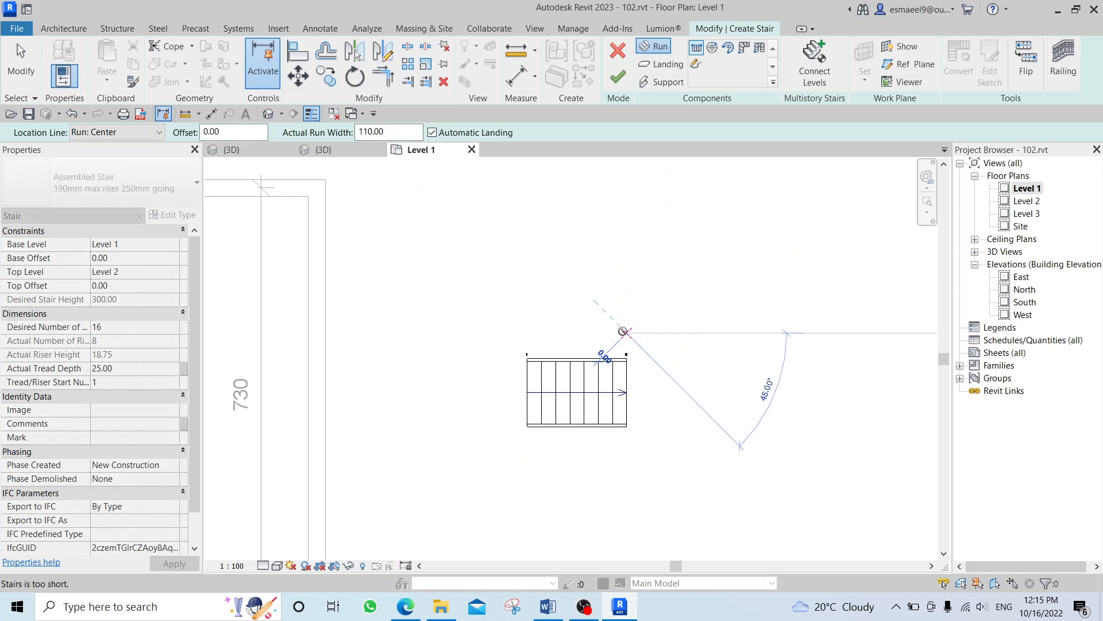
{"action": "left_click", "coordinate": [628, 300]}
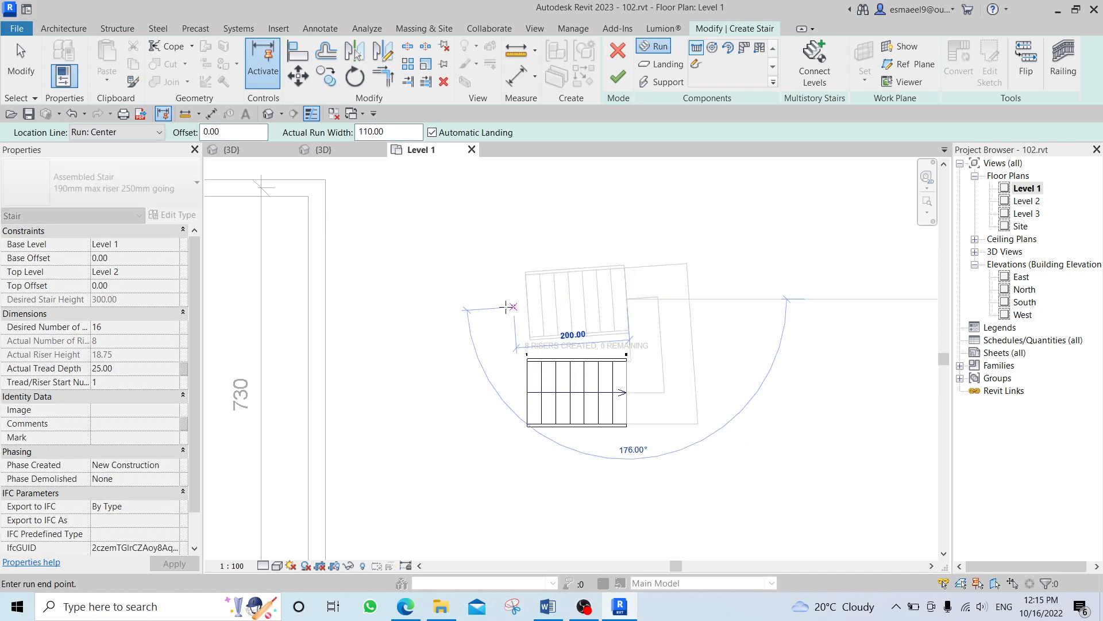
{"action": "left_click", "coordinate": [470, 300]}
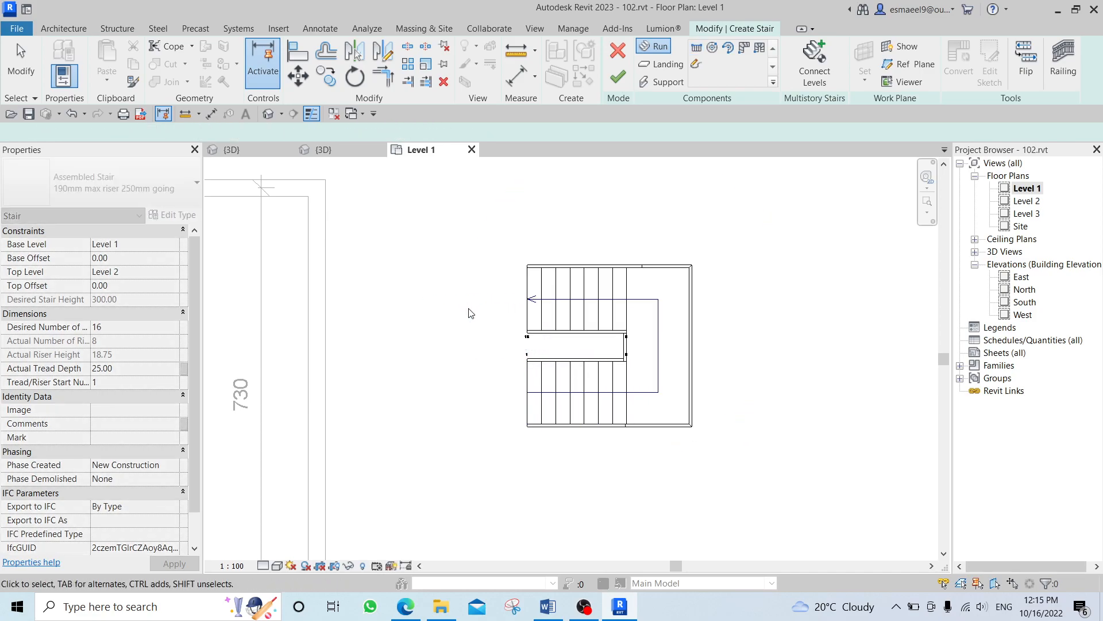
{"action": "key", "text": "Escape"}
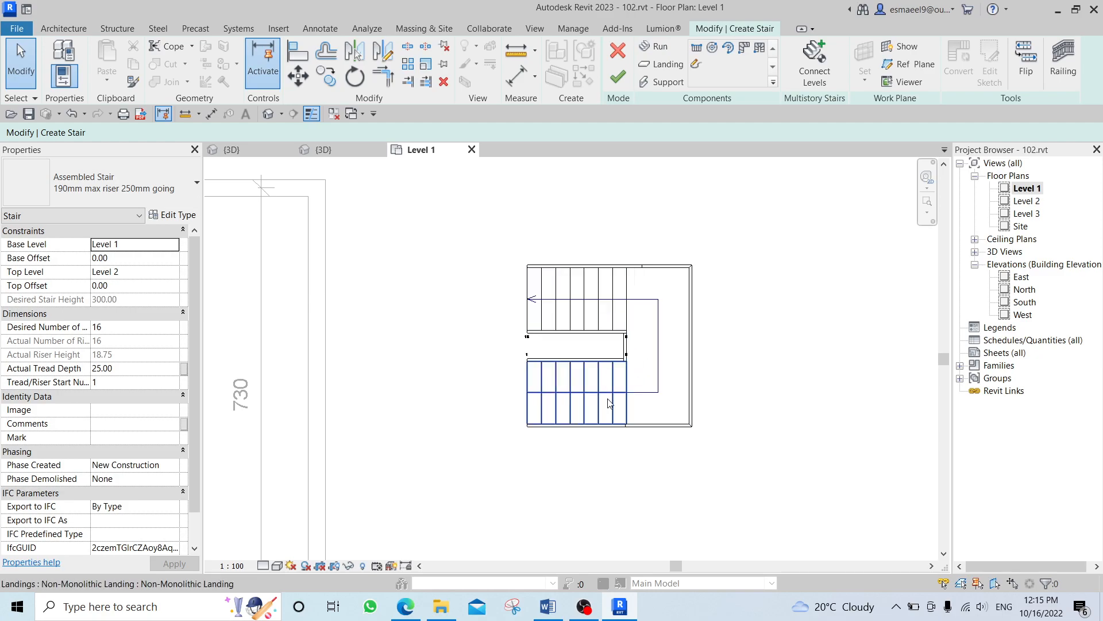
Select the upper run and set the gap between the two parallel runs to 20.
{"action": "scroll", "coordinate": [607, 383], "scroll_direction": "up", "scroll_amount": 1}
{"action": "middle_click_drag", "start_coordinate": [606, 383], "coordinate": [583, 395]}
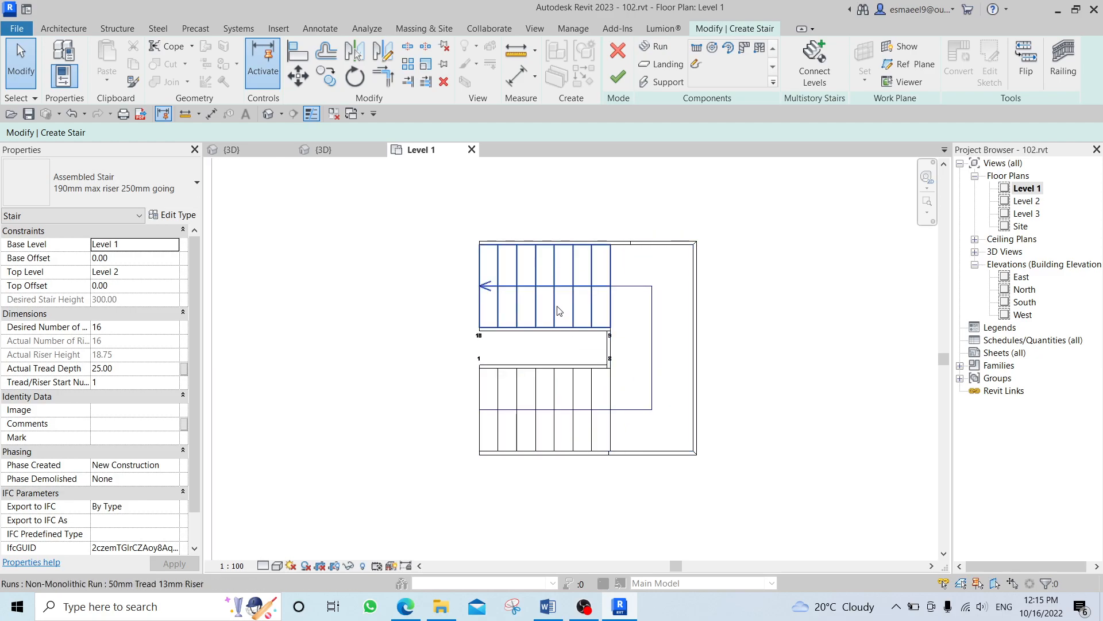
{"action": "left_click", "coordinate": [560, 315]}
{"action": "scroll", "coordinate": [603, 352], "scroll_direction": "up", "scroll_amount": 1}
{"action": "key", "text": "Escape"}
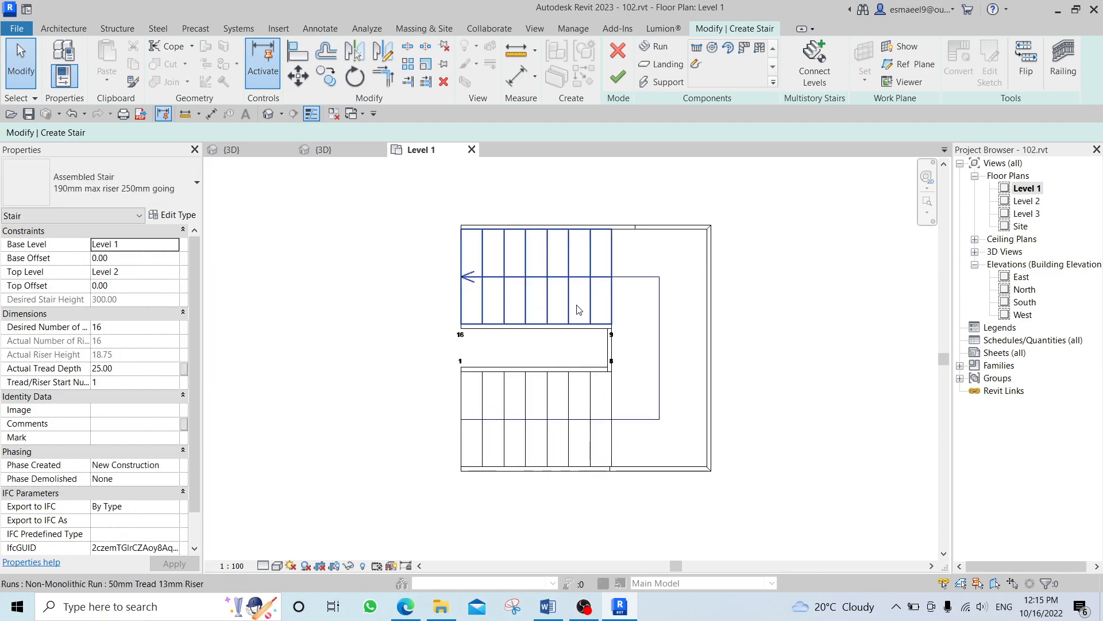
{"action": "left_click", "coordinate": [578, 310]}
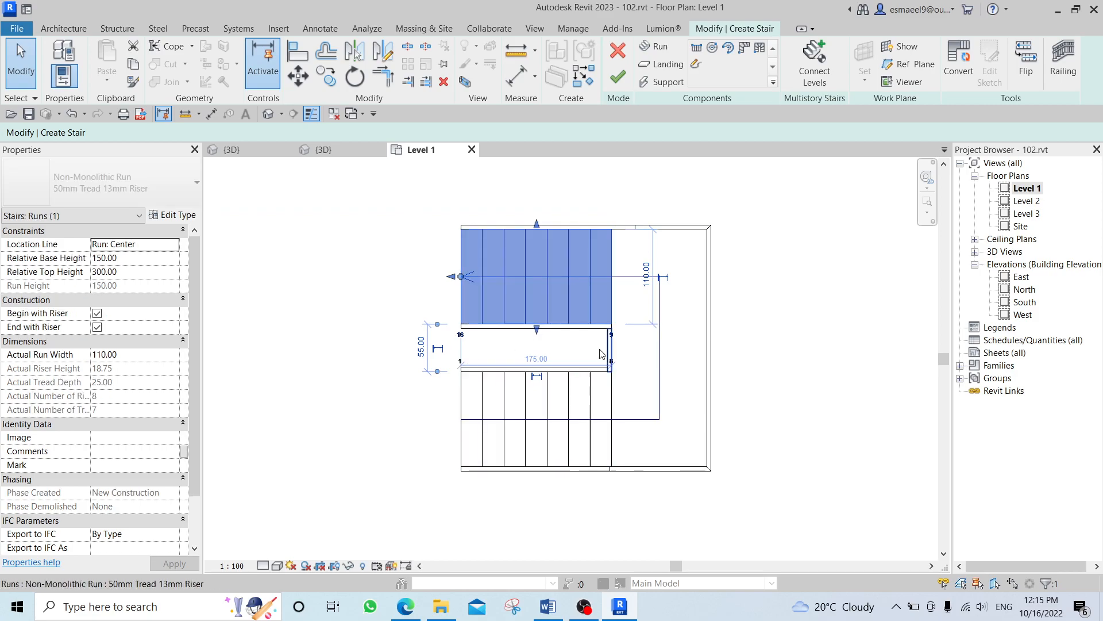
{"action": "scroll", "coordinate": [392, 363], "scroll_direction": "up", "scroll_amount": 1}
{"action": "left_click", "coordinate": [386, 349]}
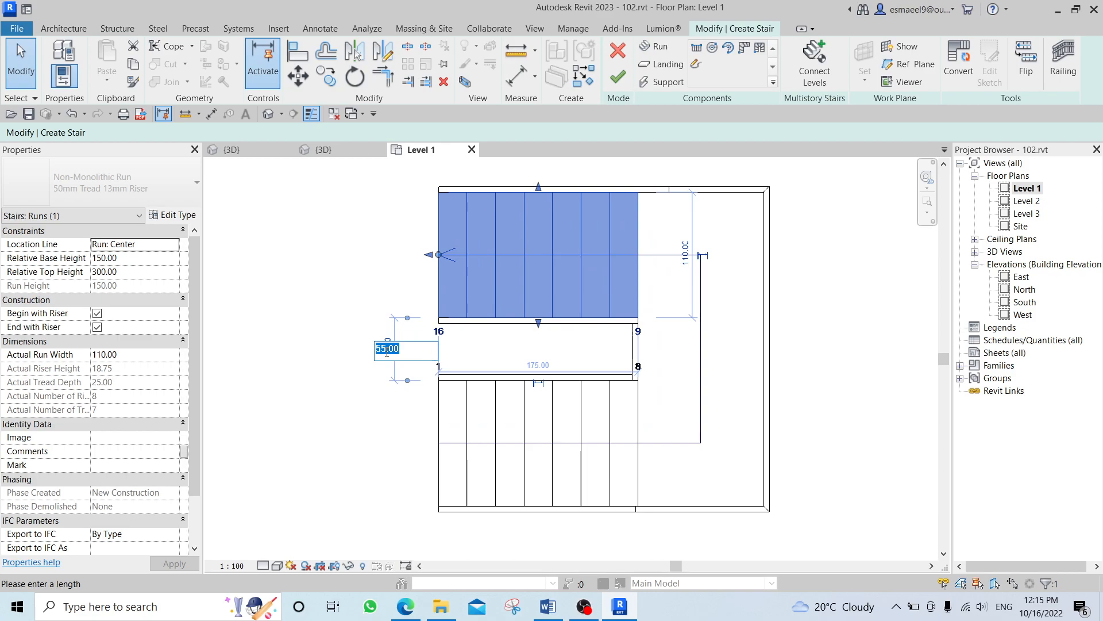
{"action": "type", "text": "20"}
{"action": "key", "text": "Return"}
{"action": "key", "text": "Escape"}
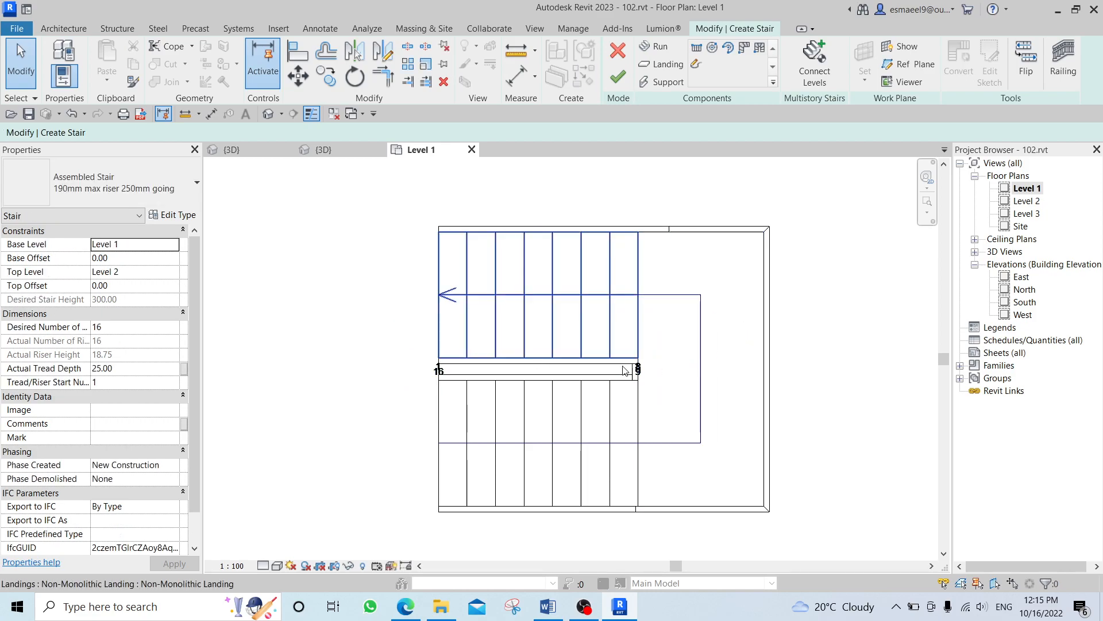
Finish the U-shaped stair outside the building and inspect it with its railings in the 3D view.
{"action": "scroll", "coordinate": [741, 323], "scroll_direction": "down", "scroll_amount": 2}
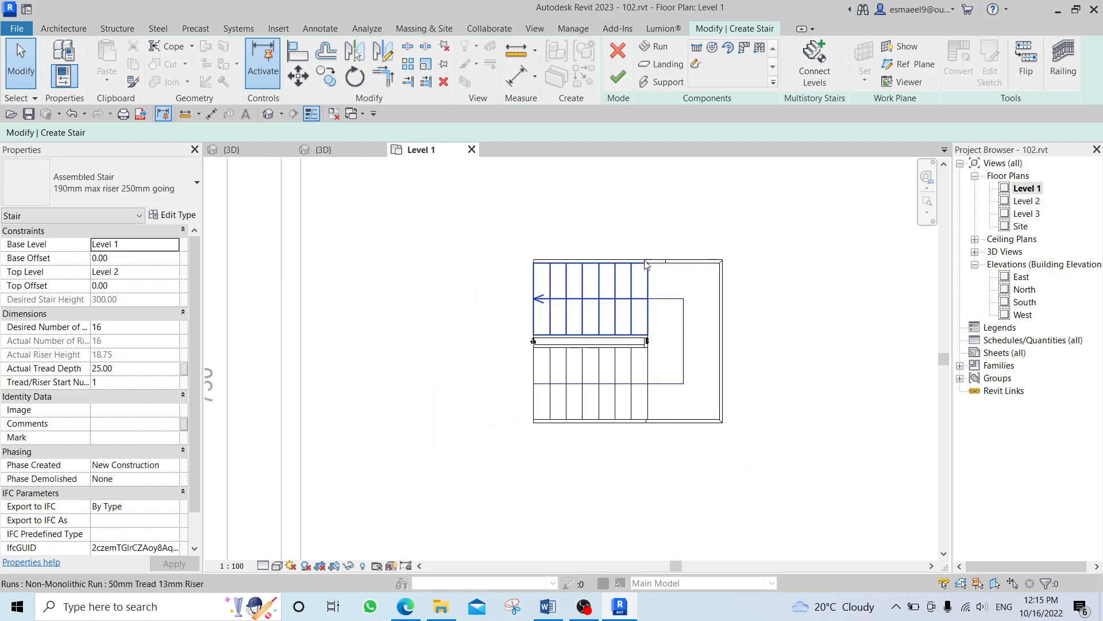
{"action": "left_click", "coordinate": [619, 81]}
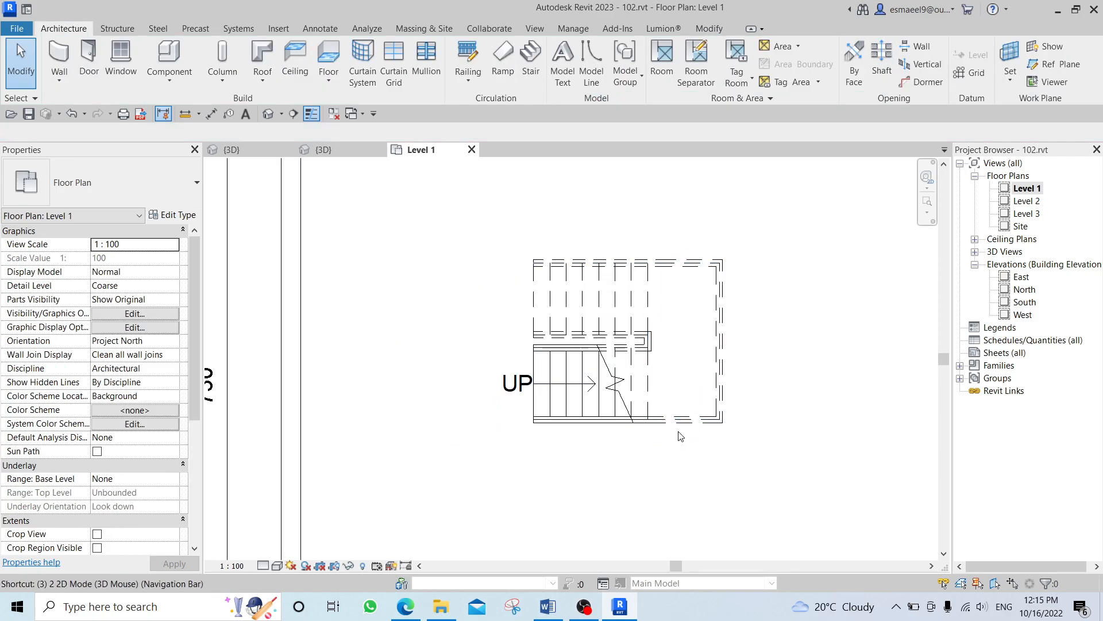
{"action": "key", "text": "ctrl+Tab"}
{"action": "scroll", "coordinate": [633, 382], "scroll_direction": "up", "scroll_amount": 6}
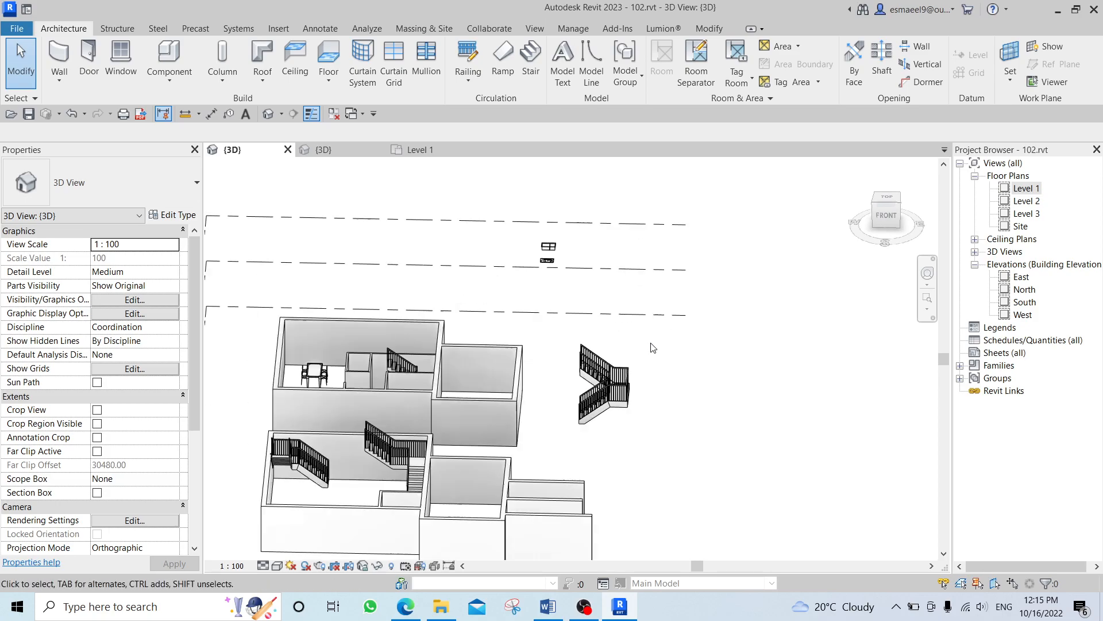
{"action": "middle_click_drag", "start_coordinate": [602, 421], "coordinate": [632, 411], "text": "shift"}
{"action": "scroll", "coordinate": [543, 353], "scroll_direction": "down", "scroll_amount": 2}
{"action": "scroll", "coordinate": [547, 339], "scroll_direction": "up", "scroll_amount": 3}
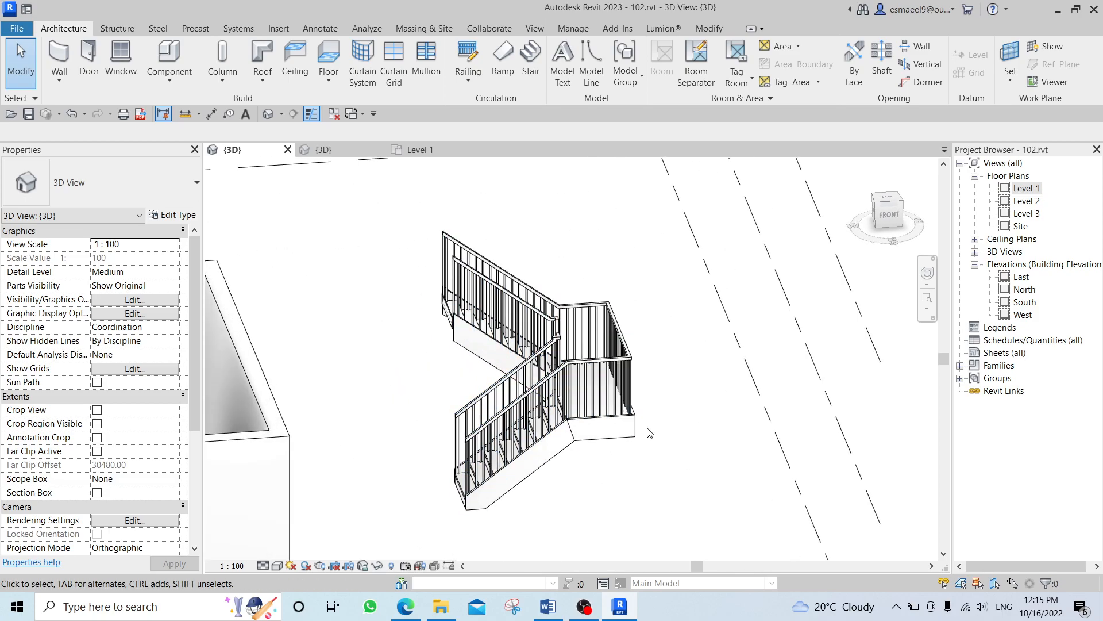
{"action": "middle_click_drag", "start_coordinate": [559, 458], "coordinate": [951, 404]}
{"action": "scroll", "coordinate": [891, 401], "scroll_direction": "down", "scroll_amount": 1}
{"action": "middle_click_drag", "start_coordinate": [578, 340], "coordinate": [272, 304]}
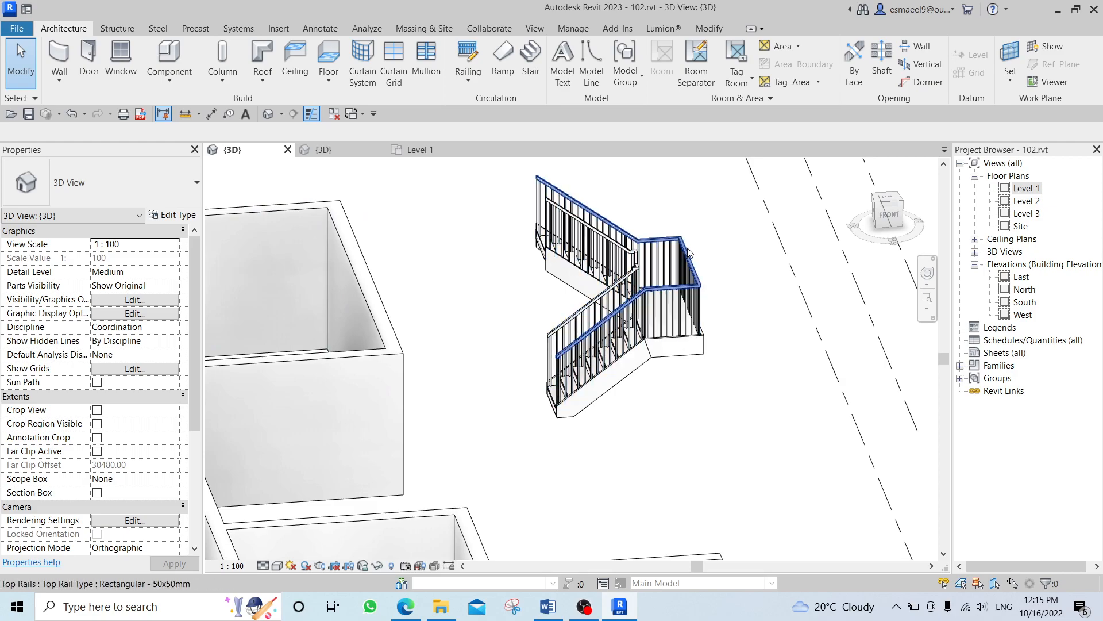
{"action": "scroll", "coordinate": [626, 260], "scroll_direction": "up", "scroll_amount": 1}
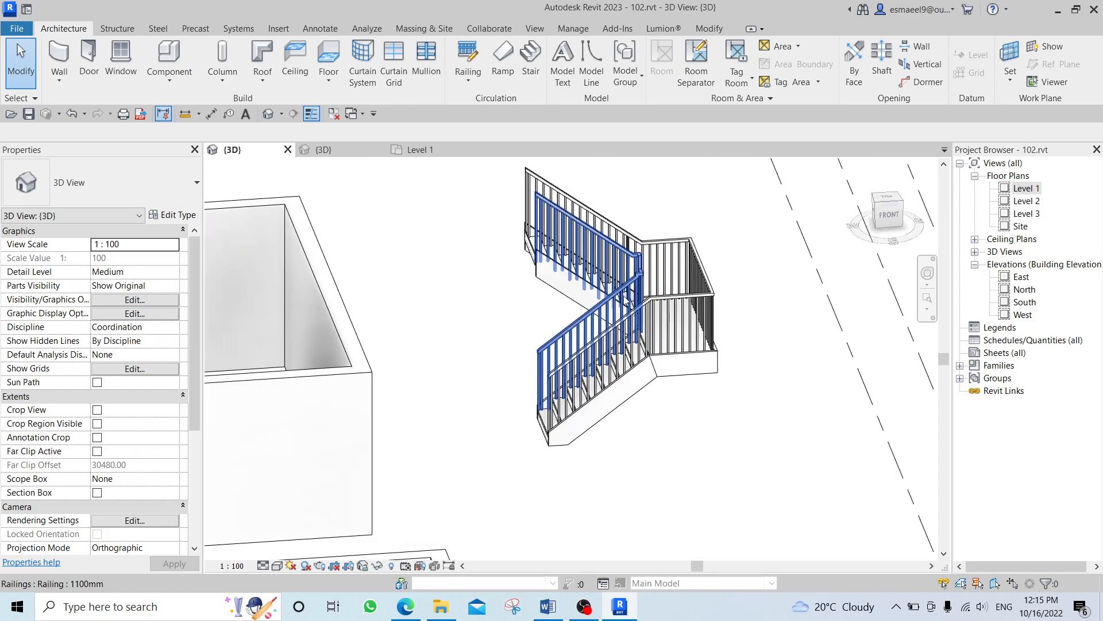
Select the outside U-shaped stair and change its type to Cast-In-Place Stair, Monolithic Stair.
{"action": "middle_click_drag", "start_coordinate": [670, 384], "coordinate": [477, 227], "text": "shift"}
{"action": "left_click", "coordinate": [470, 223]}
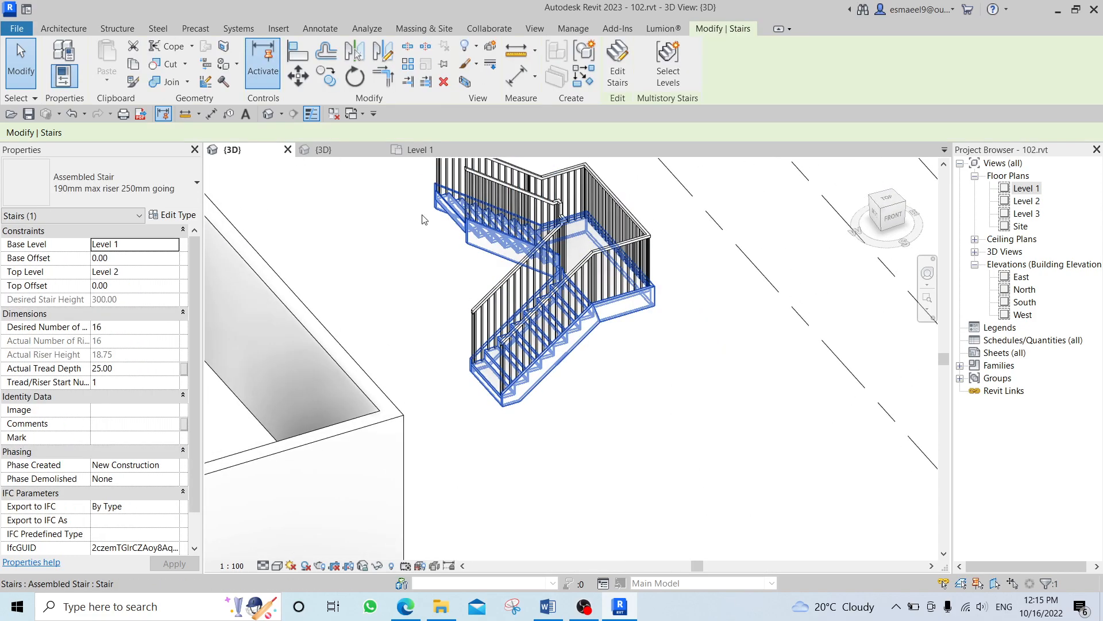
{"action": "left_click", "coordinate": [74, 187]}
{"action": "left_click", "coordinate": [97, 340]}
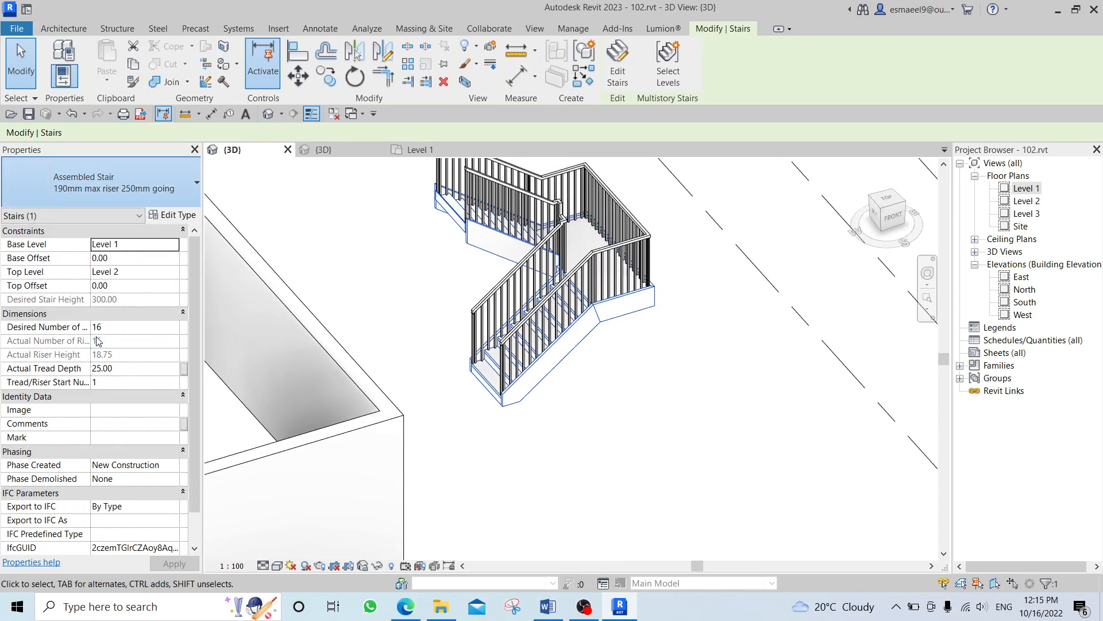
Delete the outer railing of the outside U-shaped stair and open the Level 1 floor plan.
{"action": "left_click", "coordinate": [667, 374]}
{"action": "left_click", "coordinate": [645, 233]}
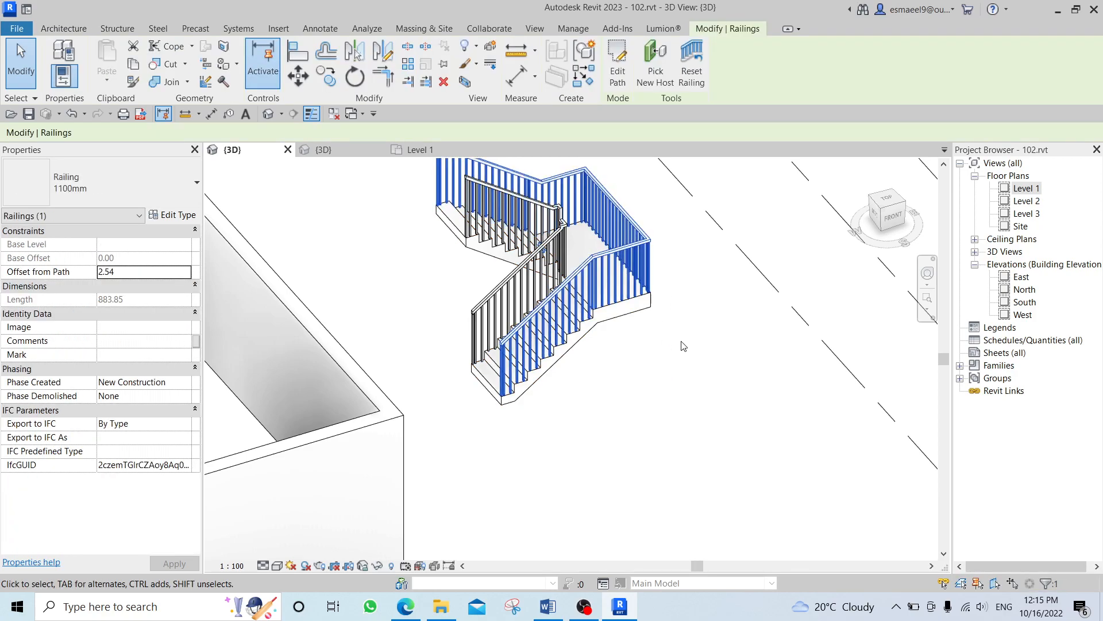
{"action": "left_click", "coordinate": [683, 346]}
{"action": "scroll", "coordinate": [684, 345], "scroll_direction": "down", "scroll_amount": 3}
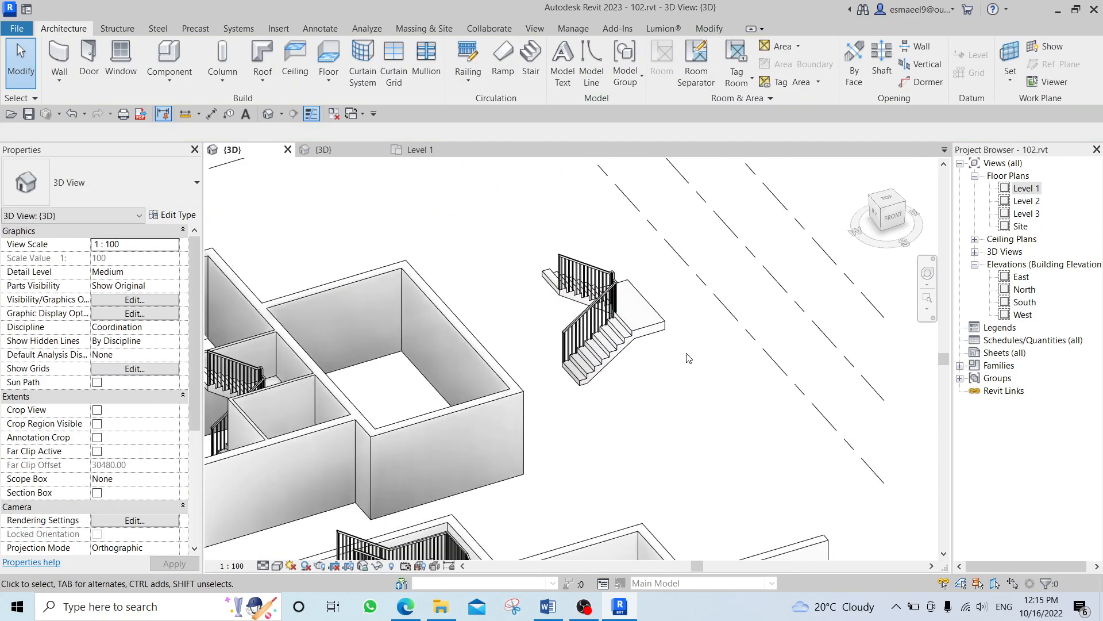
{"action": "left_click", "coordinate": [1028, 189]}
{"action": "double_click", "coordinate": [1029, 190]}
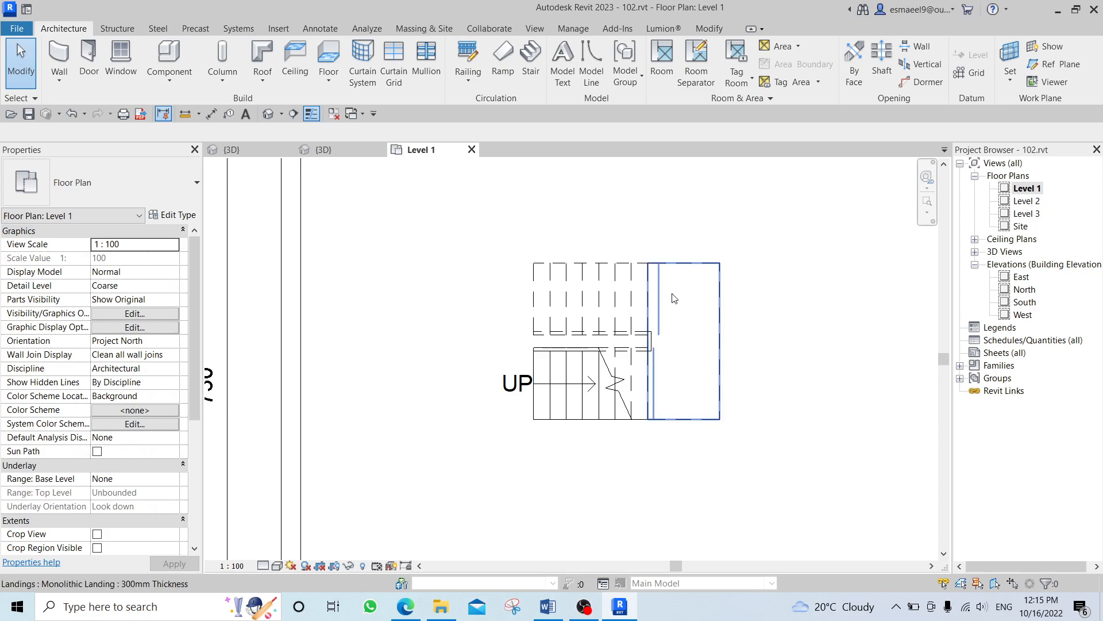
{"action": "left_click", "coordinate": [620, 309]}
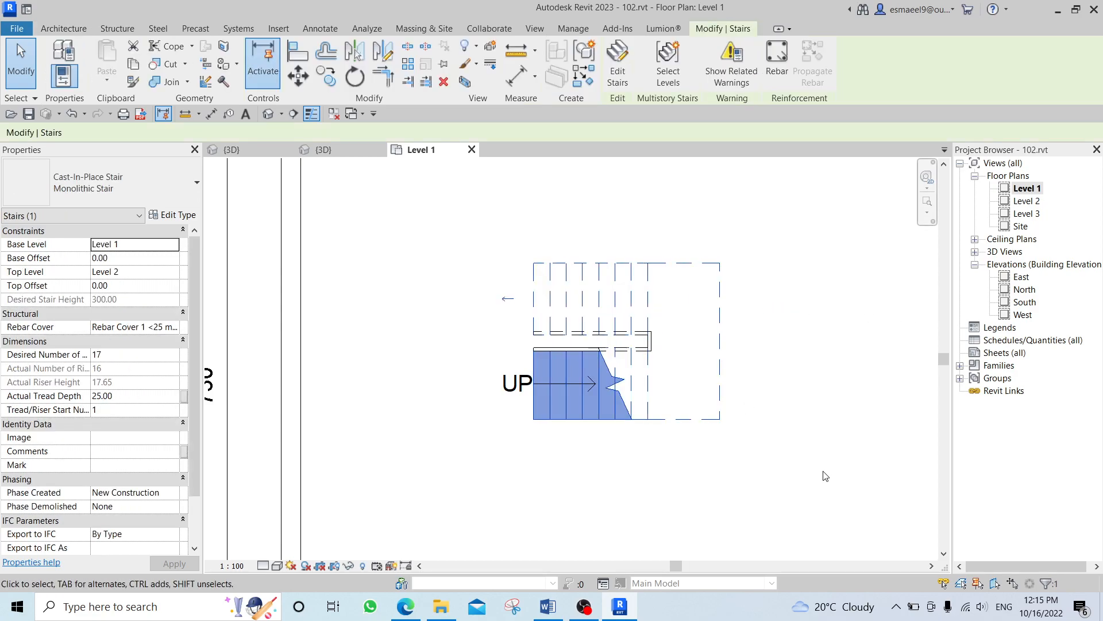
{"action": "scroll", "coordinate": [825, 476], "scroll_direction": "down", "scroll_amount": 3}
{"action": "middle_click_drag", "start_coordinate": [751, 451], "coordinate": [725, 404]}
{"action": "key", "text": "m"}
{"action": "key", "text": "v"}
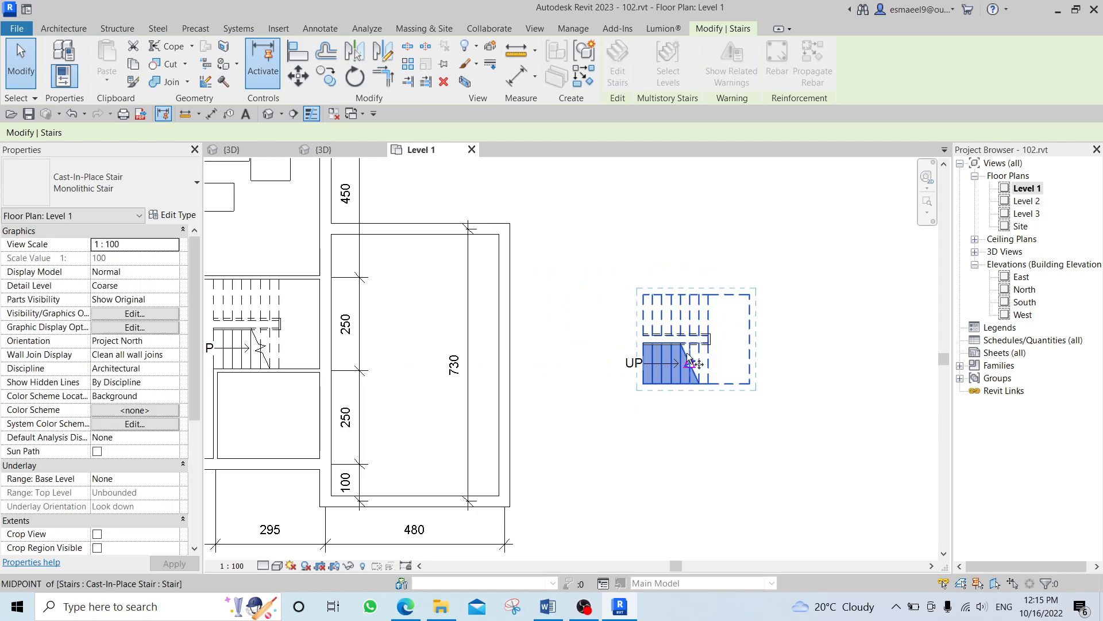
{"action": "left_click", "coordinate": [641, 295]}
{"action": "middle_click_drag", "start_coordinate": [353, 285], "coordinate": [448, 297]}
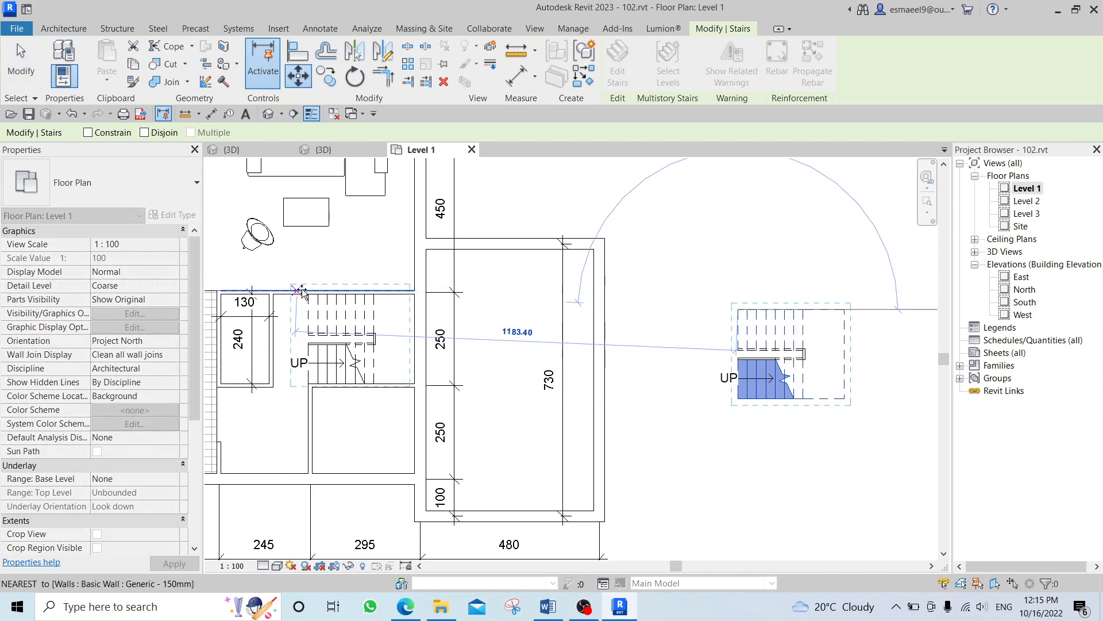
{"action": "key", "text": "Escape"}
{"action": "scroll", "coordinate": [822, 393], "scroll_direction": "down", "scroll_amount": 3}
{"action": "key", "text": "Escape"}
Open the sample project rac_basic_sample_project and display its Level 1 floor plan.
{"action": "scroll", "coordinate": [645, 391], "scroll_direction": "up", "scroll_amount": 5}
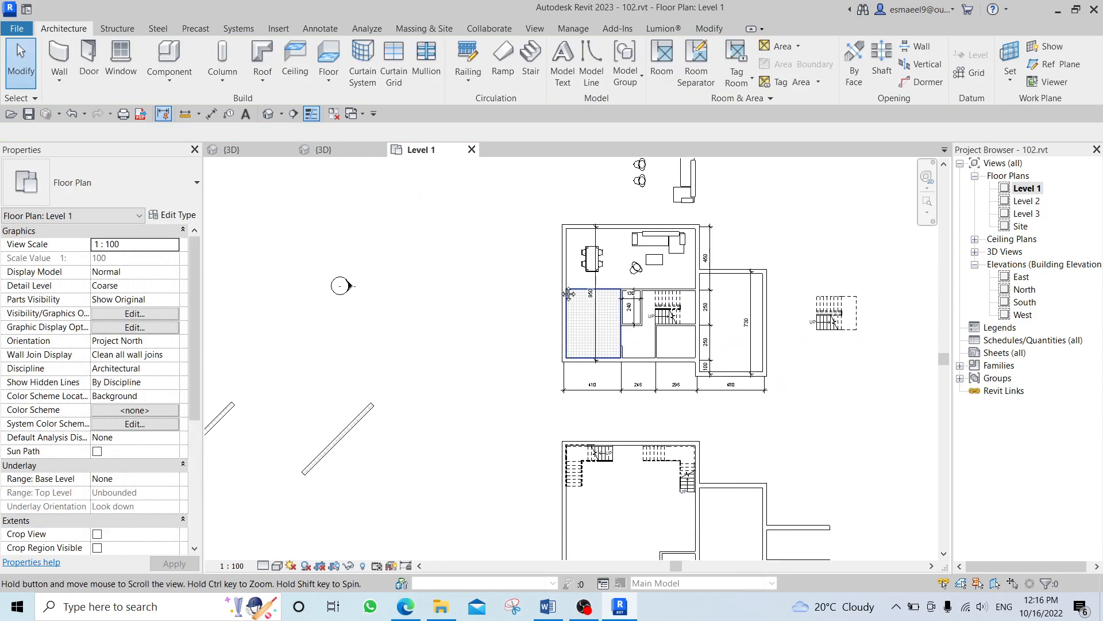
{"action": "middle_click_drag", "start_coordinate": [662, 293], "coordinate": [533, 451]}
{"action": "scroll", "coordinate": [565, 227], "scroll_direction": "up", "scroll_amount": 3}
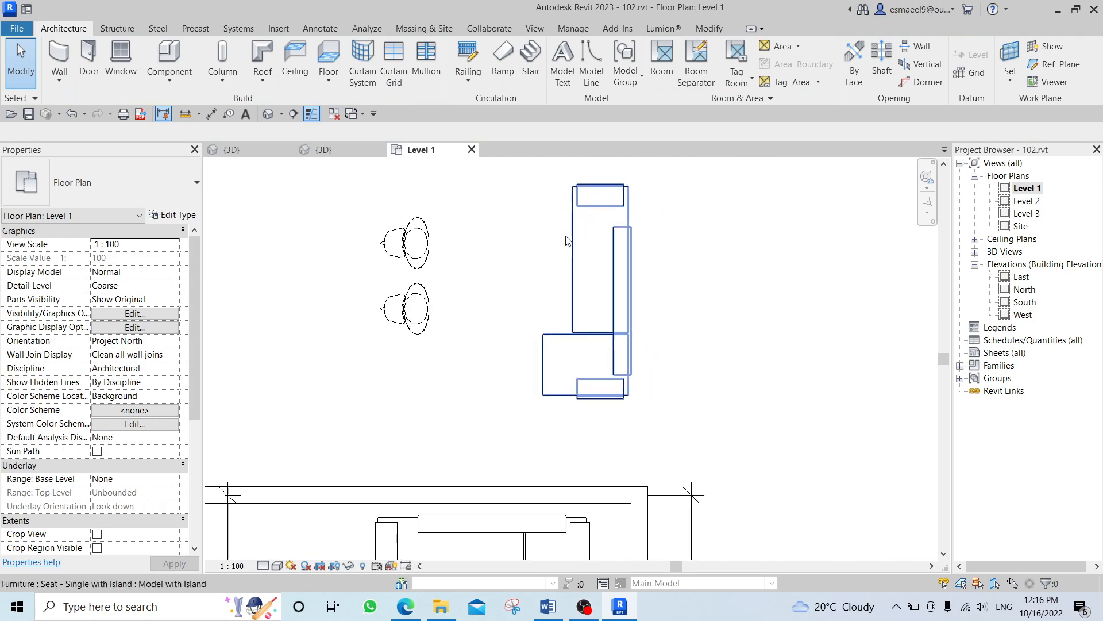
{"action": "left_click", "coordinate": [27, 10]}
{"action": "left_click", "coordinate": [674, 278]}
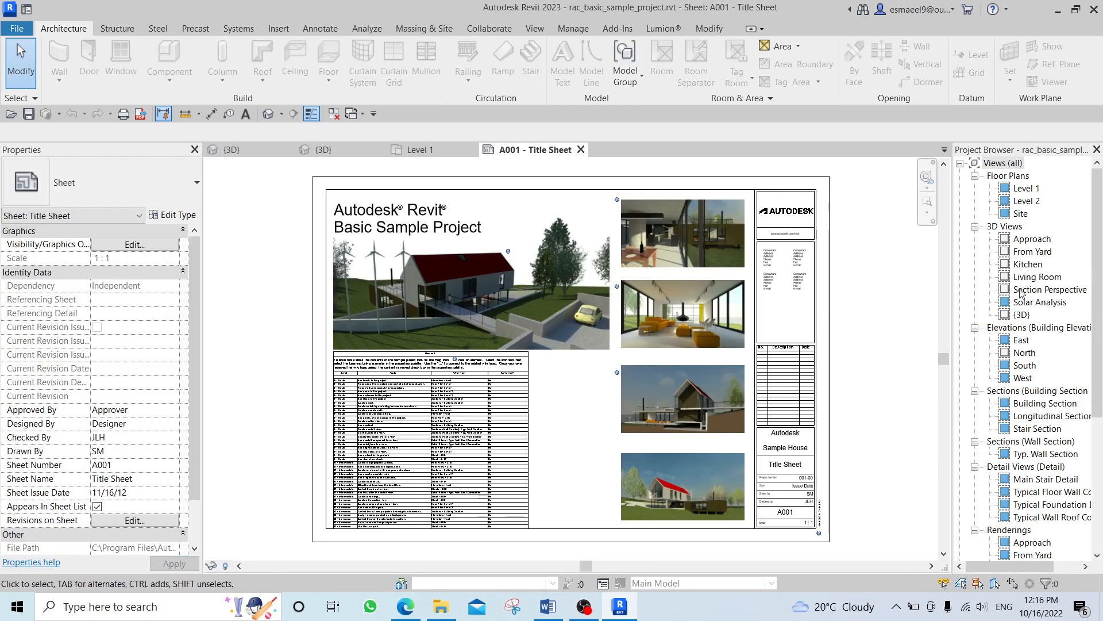
{"action": "double_click", "coordinate": [1027, 188]}
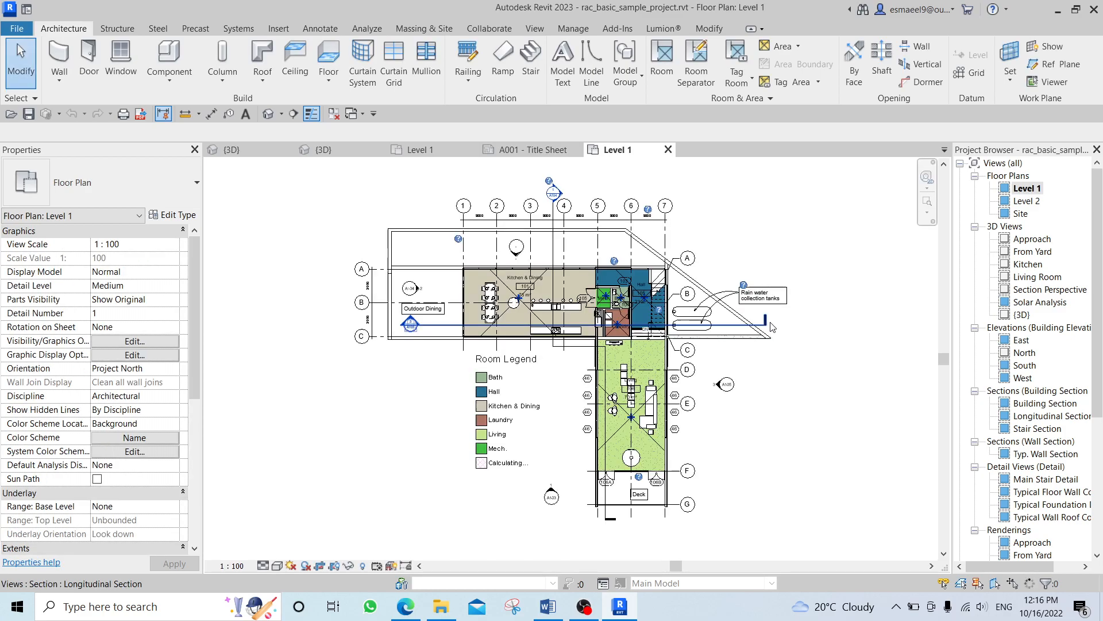
Select the toilet and the wash basin in the sample project's Bath room and copy them.
{"action": "scroll", "coordinate": [492, 378], "scroll_direction": "up", "scroll_amount": 2}
{"action": "scroll", "coordinate": [772, 426], "scroll_direction": "up", "scroll_amount": 3}
{"action": "middle_click_drag", "start_coordinate": [792, 428], "coordinate": [538, 605]}
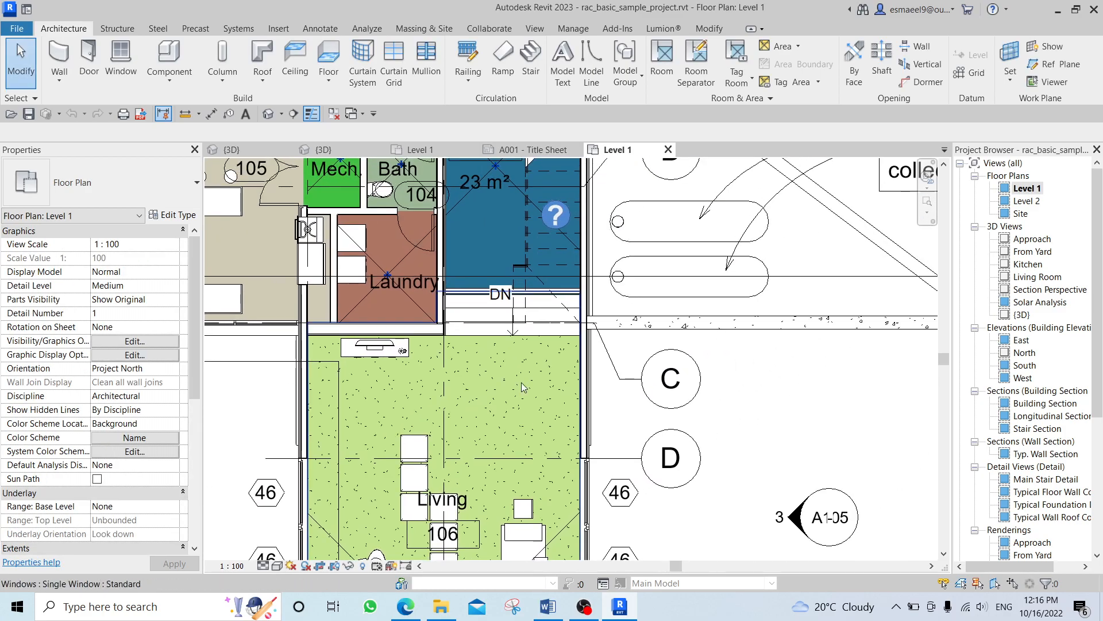
{"action": "middle_click_drag", "start_coordinate": [532, 285], "coordinate": [672, 476]}
{"action": "scroll", "coordinate": [511, 354], "scroll_direction": "up", "scroll_amount": 2}
{"action": "left_click", "coordinate": [517, 396]}
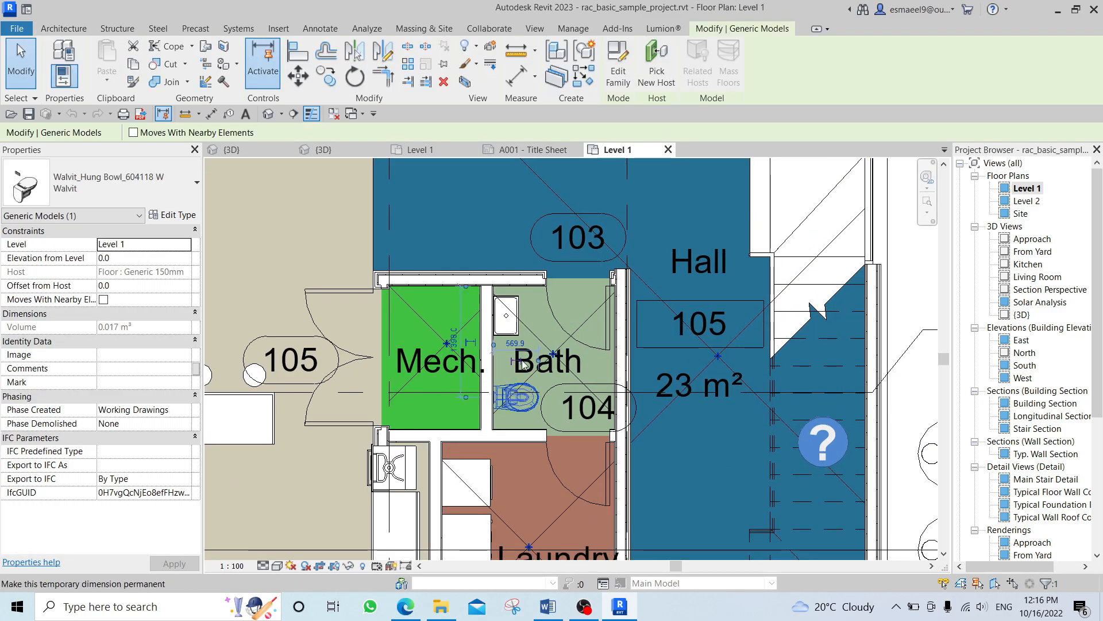
{"action": "left_click", "coordinate": [506, 318], "text": "ctrl"}
{"action": "scroll", "coordinate": [520, 391], "scroll_direction": "down", "scroll_amount": 1}
{"action": "middle_click_drag", "start_coordinate": [521, 391], "coordinate": [703, 378]}
{"action": "scroll", "coordinate": [704, 378], "scroll_direction": "down", "scroll_amount": 1}
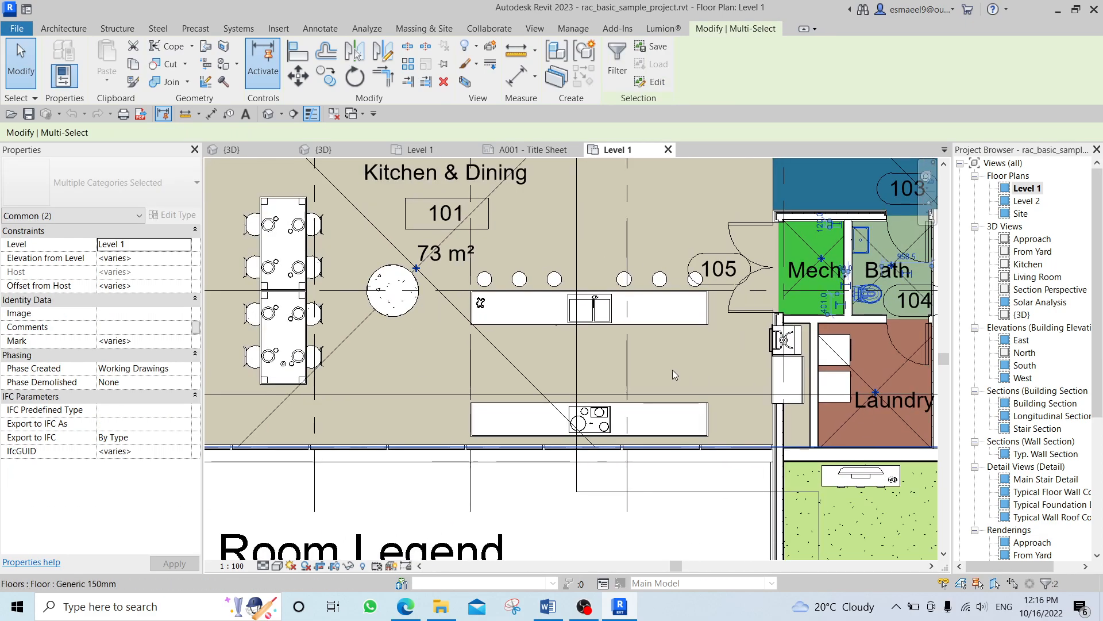
Paste the copied toilet and wash basin into the Level 1 plan of project 102, in the open area west of the building.
{"action": "left_click", "coordinate": [336, 150]}
{"action": "left_click", "coordinate": [410, 151]}
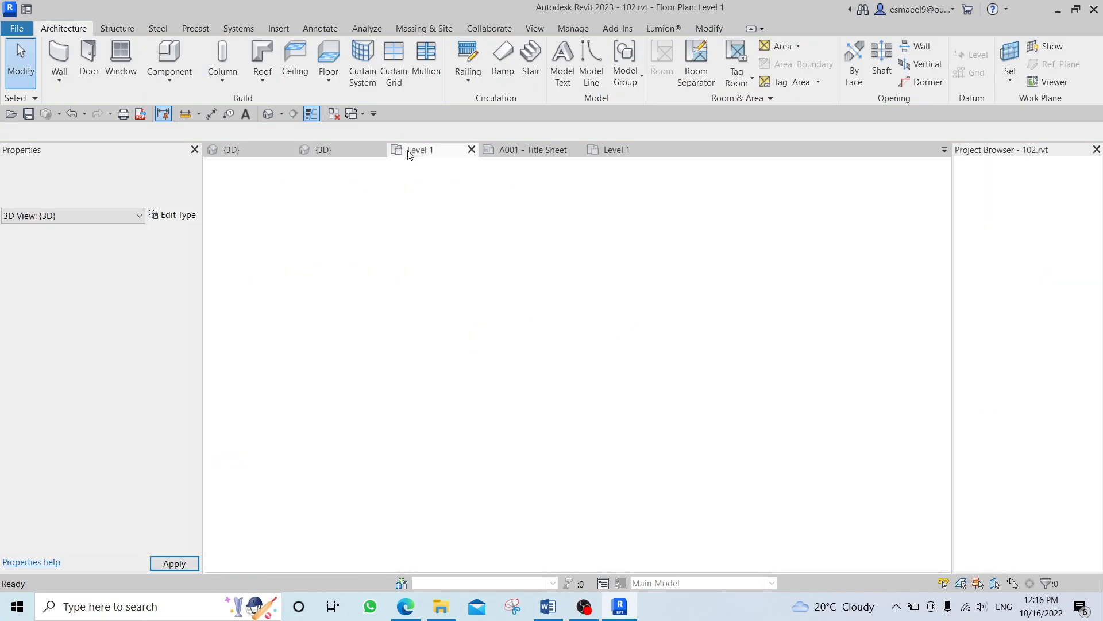
{"action": "scroll", "coordinate": [569, 320], "scroll_direction": "down", "scroll_amount": 4}
{"action": "middle_click_drag", "start_coordinate": [538, 373], "coordinate": [505, 281]}
{"action": "middle_click_drag", "start_coordinate": [489, 379], "coordinate": [549, 279]}
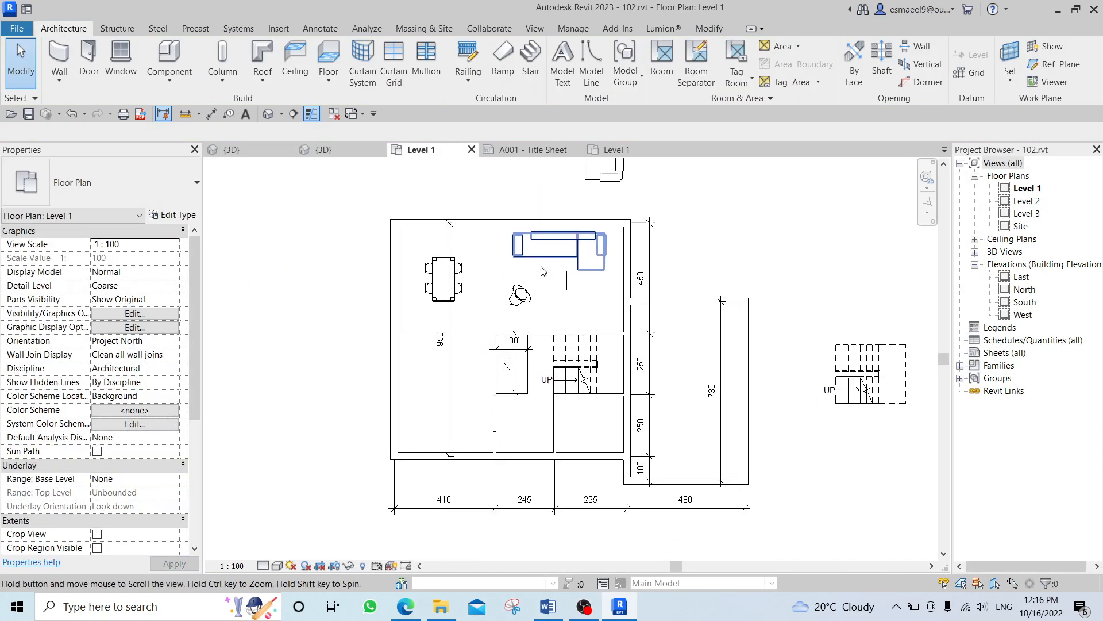
{"action": "key", "text": "ctrl+v"}
{"action": "left_click", "coordinate": [586, 362]}
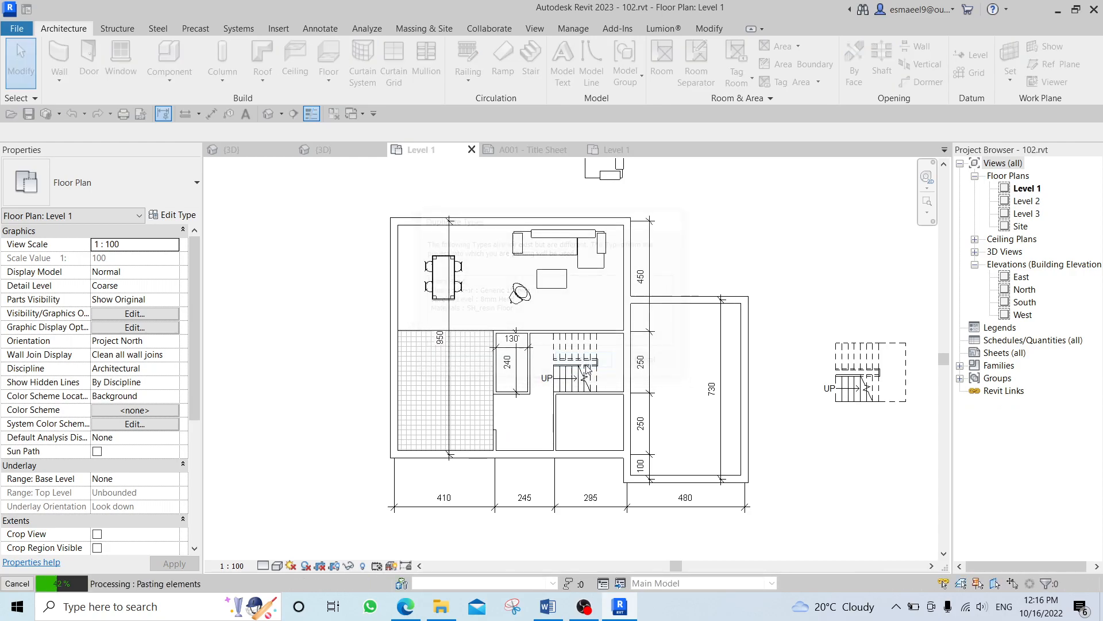
{"action": "left_click", "coordinate": [325, 411]}
Examine the freestanding diagonal walls west of the building in plan and 3D, selecting the one nearest the building.
{"action": "middle_click_drag", "start_coordinate": [372, 261], "coordinate": [444, 252]}
{"action": "scroll", "coordinate": [386, 390], "scroll_direction": "up", "scroll_amount": 5}
{"action": "scroll", "coordinate": [546, 384], "scroll_direction": "down", "scroll_amount": 1}
{"action": "scroll", "coordinate": [608, 380], "scroll_direction": "down", "scroll_amount": 4}
{"action": "mouse_move", "coordinate": [701, 392]}
{"action": "middle_mouse_down"}
{"action": "mouse_move", "coordinate": [445, 390]}
{"action": "mouse_move", "coordinate": [541, 373]}
{"action": "middle_mouse_up"}
{"action": "scroll", "coordinate": [444, 386], "scroll_direction": "up", "scroll_amount": 2}
{"action": "scroll", "coordinate": [535, 339], "scroll_direction": "down", "scroll_amount": 3}
{"action": "middle_click_drag", "start_coordinate": [320, 423], "coordinate": [811, 335]}
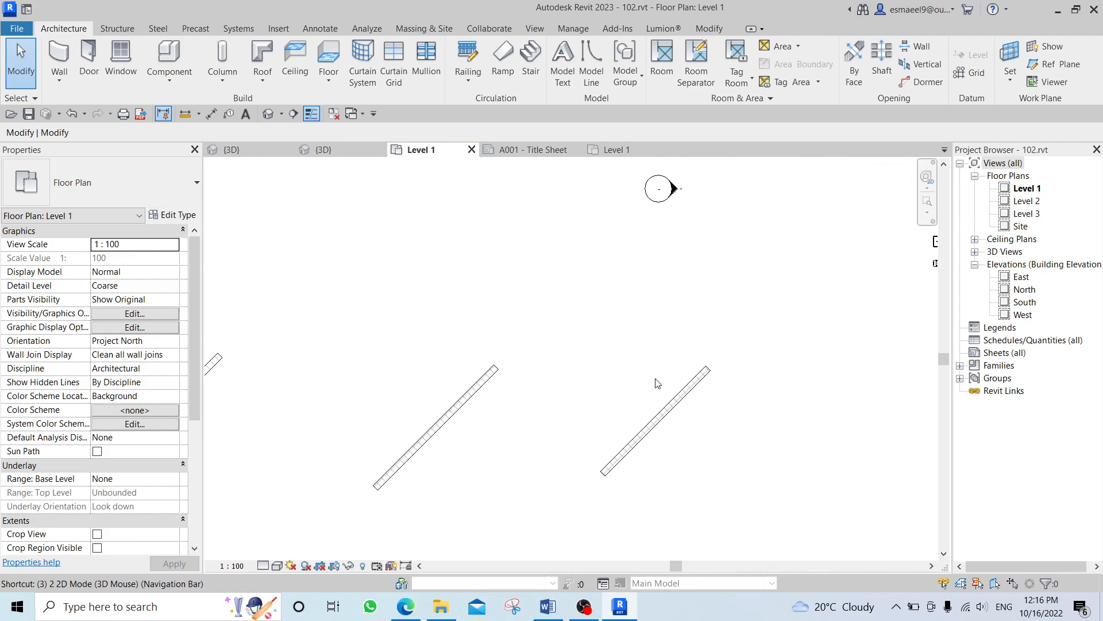
{"action": "key", "text": "d"}
{"action": "scroll", "coordinate": [569, 404], "scroll_direction": "down", "scroll_amount": 3}
{"action": "middle_click_drag", "start_coordinate": [569, 404], "coordinate": [1012, 313]}
{"action": "middle_click_drag", "start_coordinate": [872, 344], "coordinate": [780, 277], "text": "shift"}
{"action": "left_click", "coordinate": [709, 371]}
{"action": "middle_click_drag", "start_coordinate": [709, 371], "coordinate": [502, 359]}
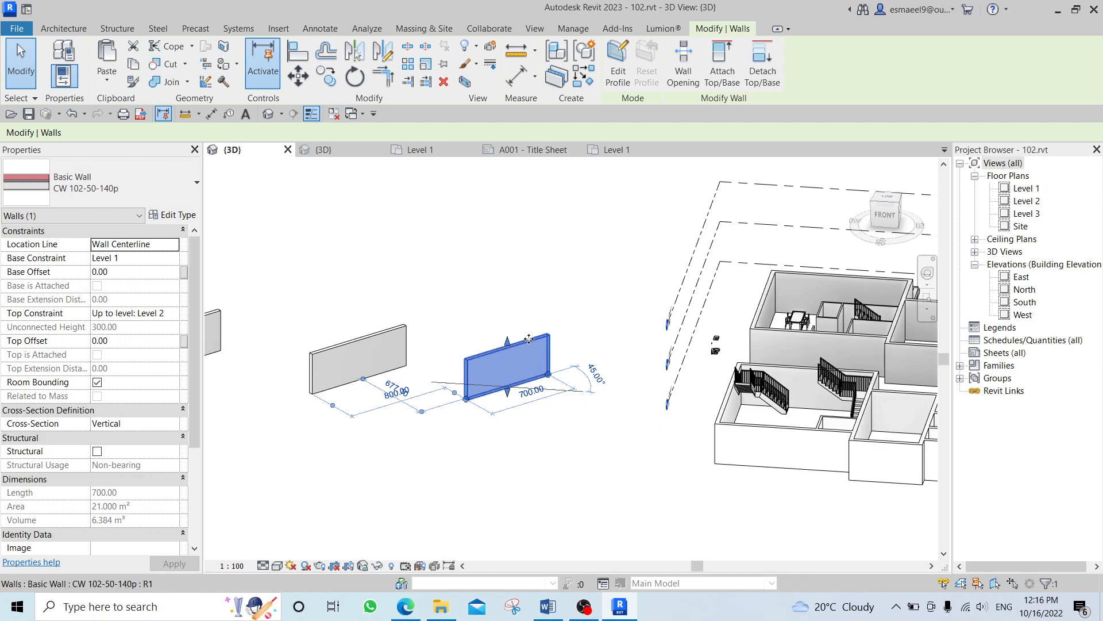
Select the patterned floor in the building and review its type's layer structure and the structural layer's material graphics.
{"action": "middle_click_drag", "start_coordinate": [638, 358], "coordinate": [480, 347]}
{"action": "middle_click_drag", "start_coordinate": [699, 306], "coordinate": [644, 451], "text": "shift"}
{"action": "left_click", "coordinate": [644, 454]}
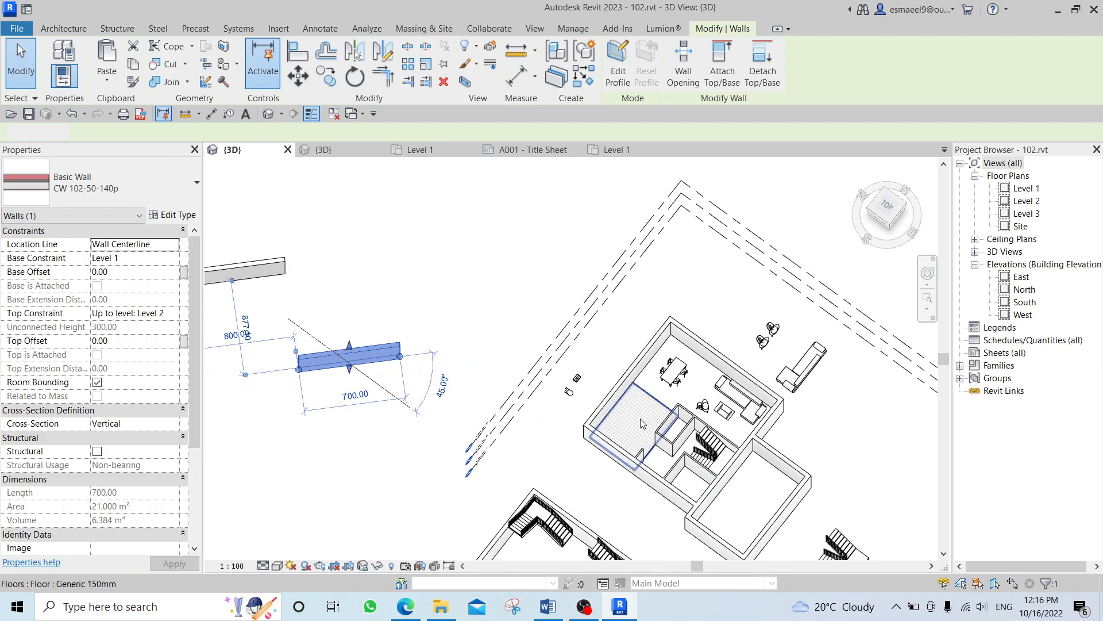
{"action": "left_click", "coordinate": [174, 215]}
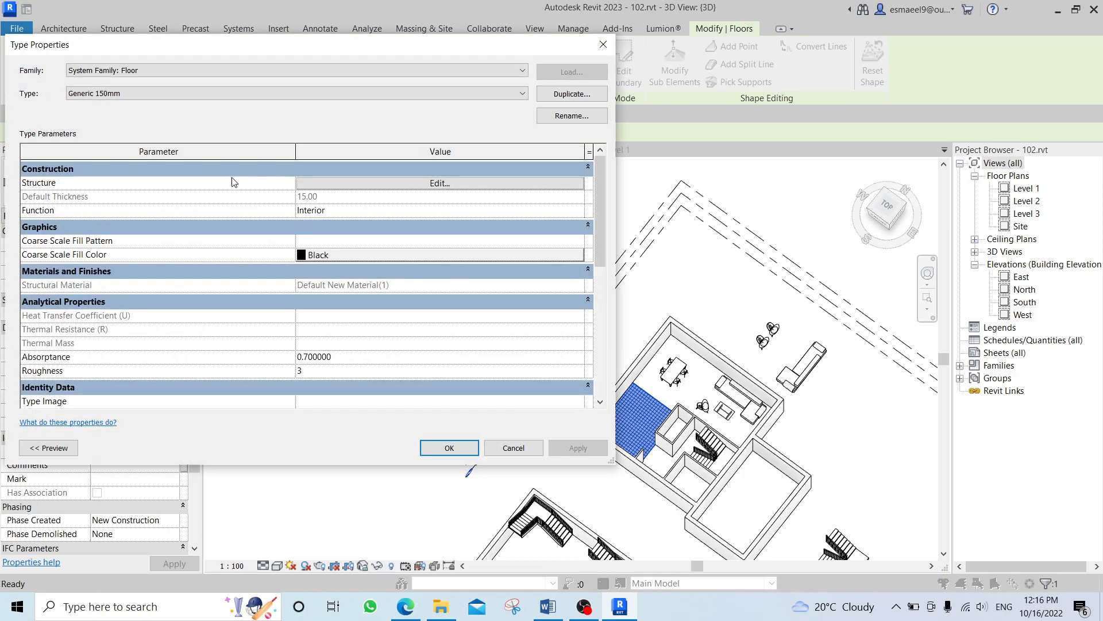
{"action": "left_click", "coordinate": [316, 182]}
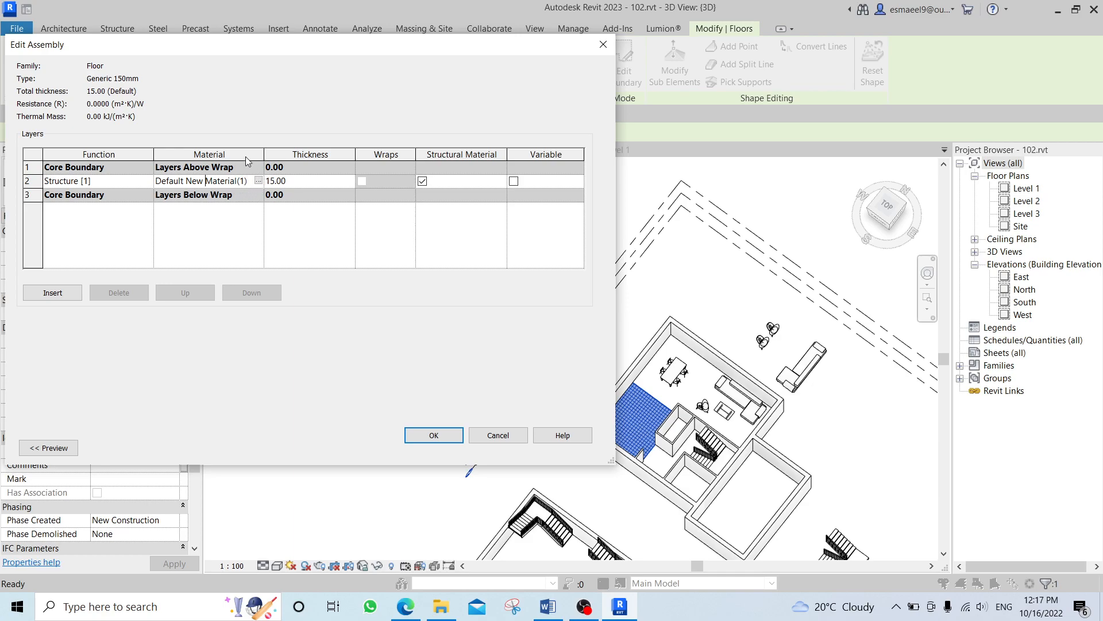
{"action": "left_click", "coordinate": [259, 182]}
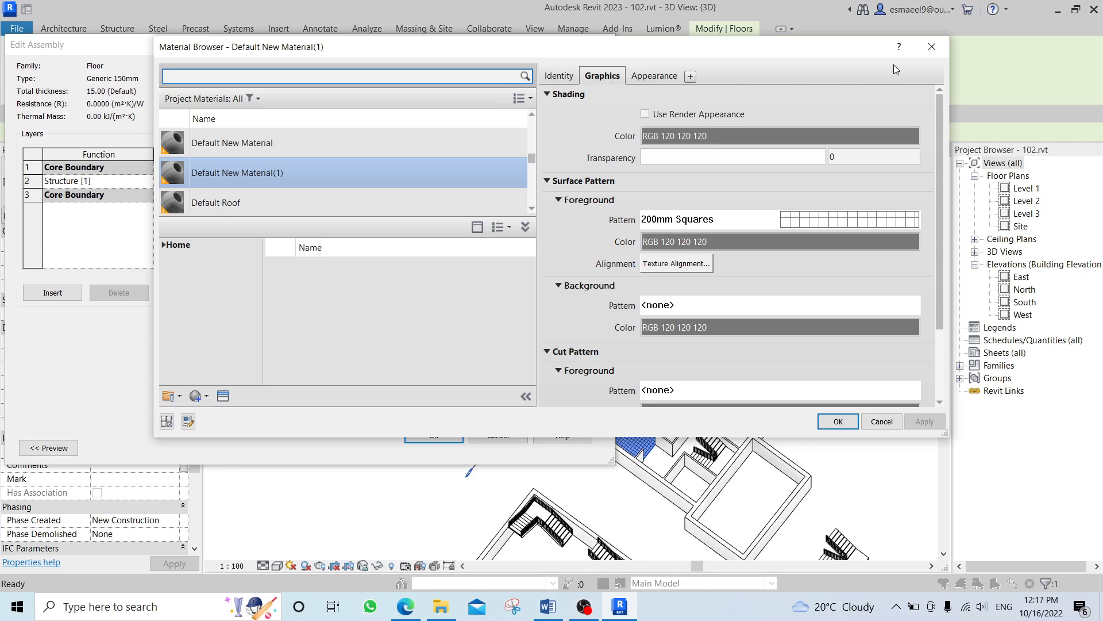
{"action": "key", "text": "Return"}
{"action": "key", "text": "Return"}
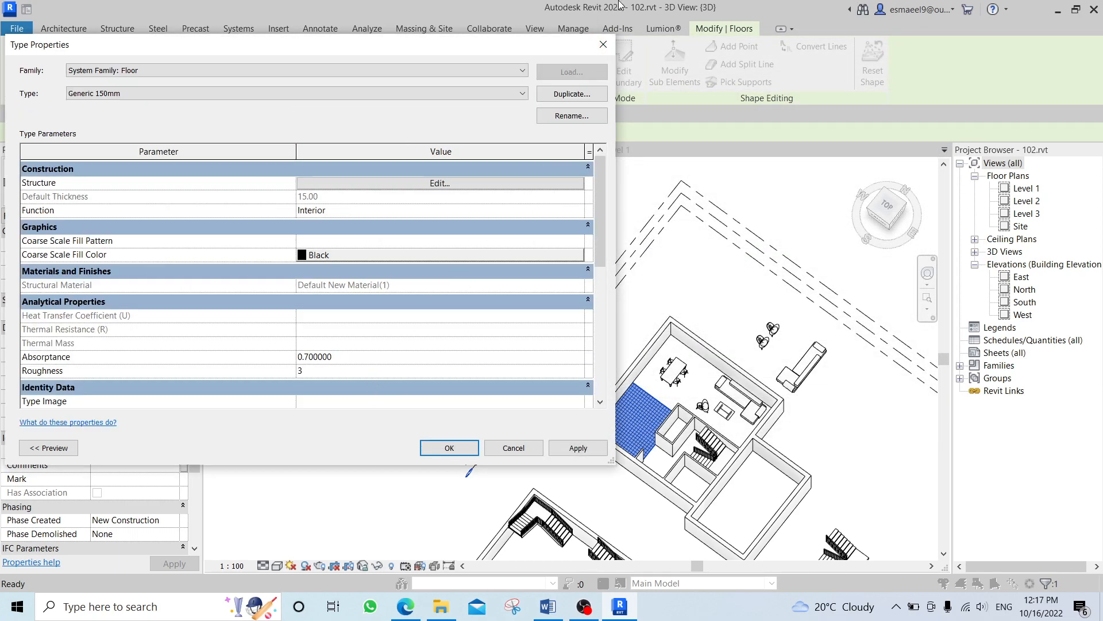
{"action": "key", "text": "Return"}
Switch the 3D view to a visual style that displays material colours and take a closer look at the tiled floor.
{"action": "scroll", "coordinate": [603, 354], "scroll_direction": "down", "scroll_amount": 4}
{"action": "middle_click_drag", "start_coordinate": [602, 355], "coordinate": [645, 202], "text": "shift"}
{"action": "scroll", "coordinate": [645, 199], "scroll_direction": "up", "scroll_amount": 2}
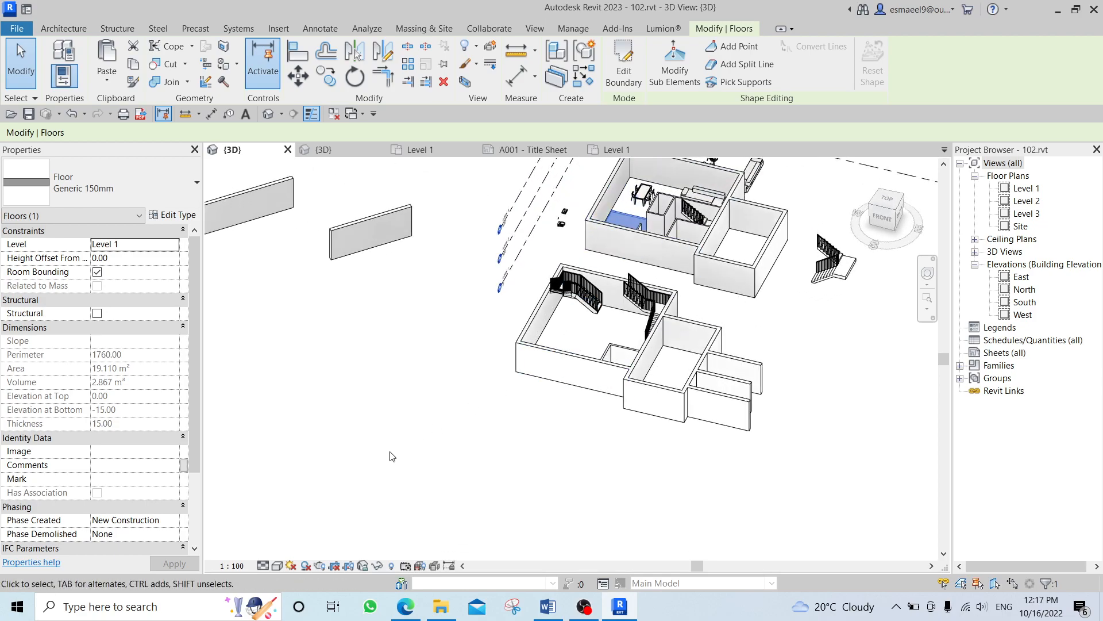
{"action": "left_click", "coordinate": [277, 565]}
{"action": "left_click", "coordinate": [304, 523]}
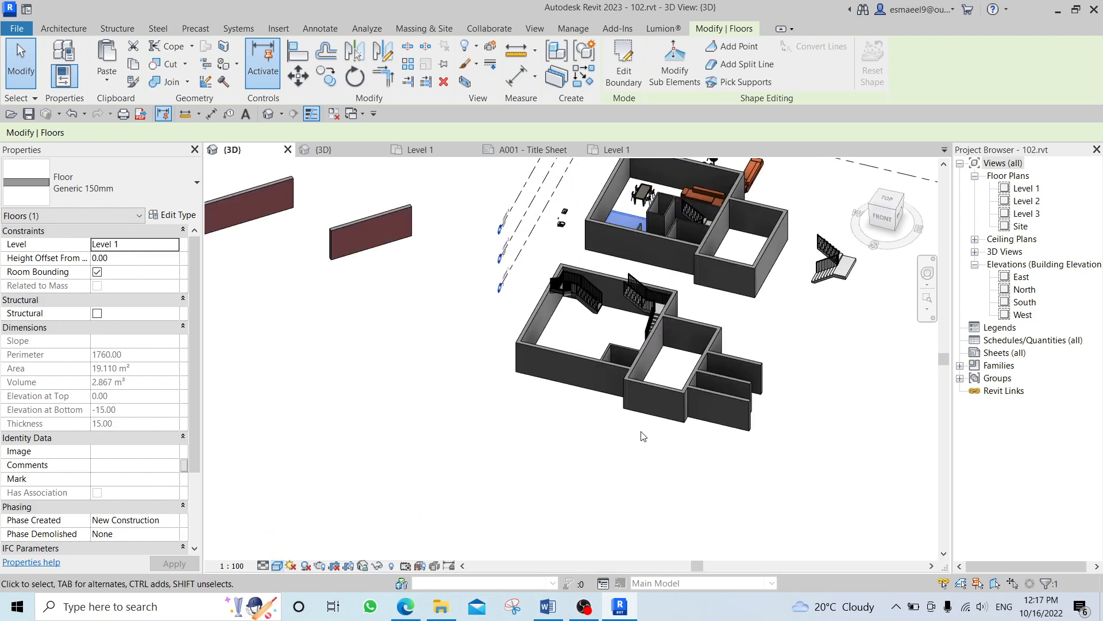
{"action": "scroll", "coordinate": [650, 268], "scroll_direction": "up", "scroll_amount": 1}
{"action": "scroll", "coordinate": [650, 268], "scroll_direction": "up", "scroll_amount": 2}
{"action": "scroll", "coordinate": [433, 336], "scroll_direction": "up", "scroll_amount": 3}
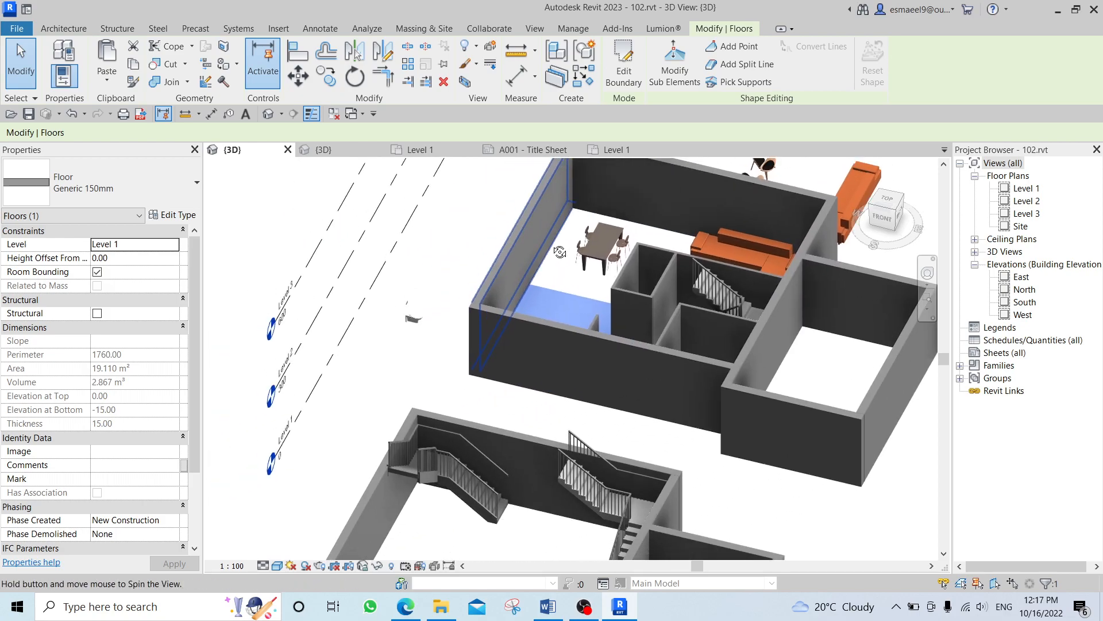
{"action": "key", "text": "Escape"}
{"action": "scroll", "coordinate": [583, 328], "scroll_direction": "up", "scroll_amount": 3}
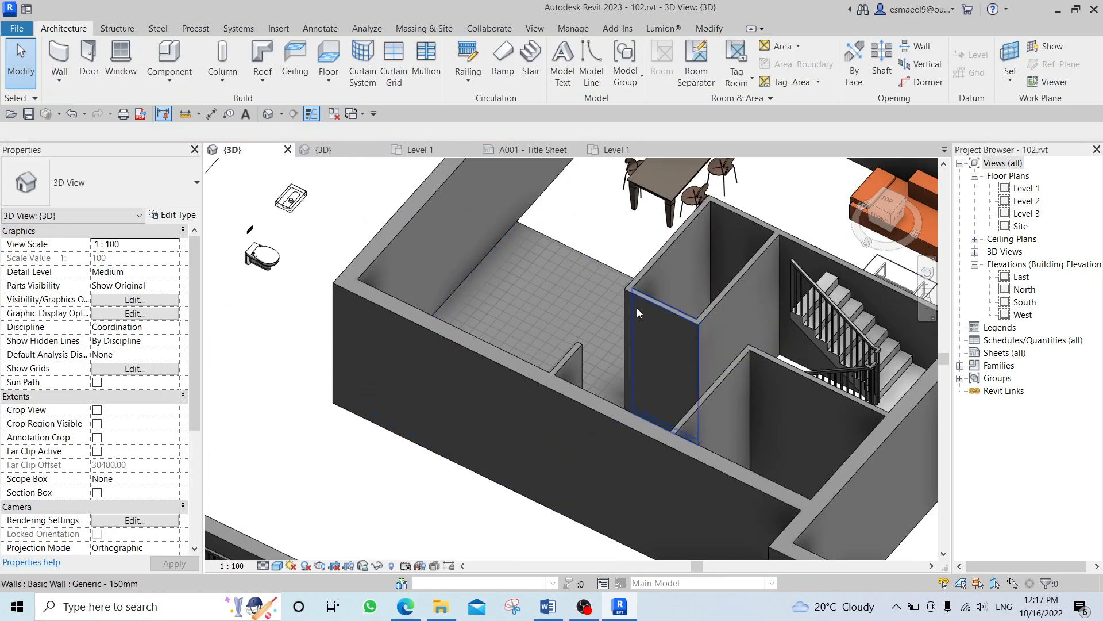
Create a new material named EX1 for the structural layer of the tiled Generic 150mm floor.
{"action": "left_click", "coordinate": [561, 310]}
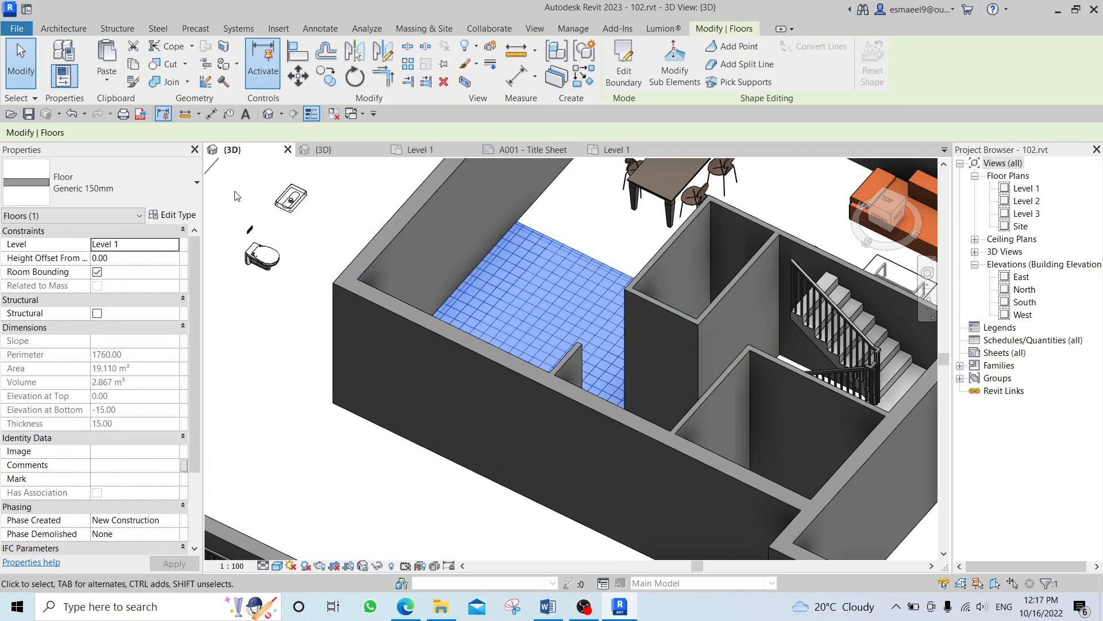
{"action": "left_click", "coordinate": [183, 215]}
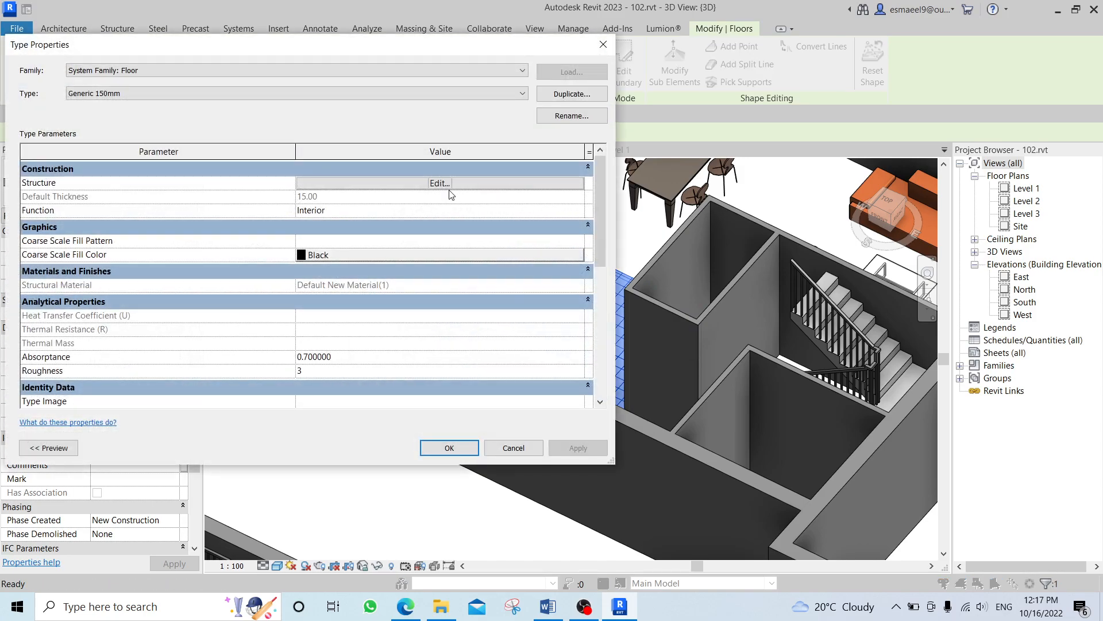
{"action": "left_click", "coordinate": [440, 183]}
{"action": "left_click", "coordinate": [258, 182]}
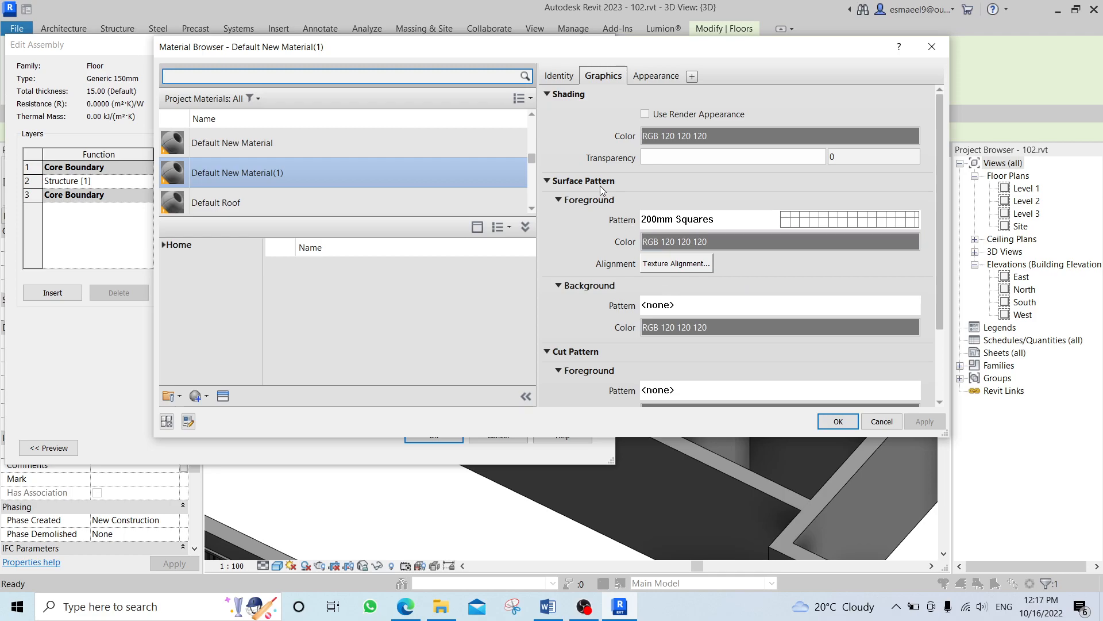
{"action": "left_click", "coordinate": [196, 397]}
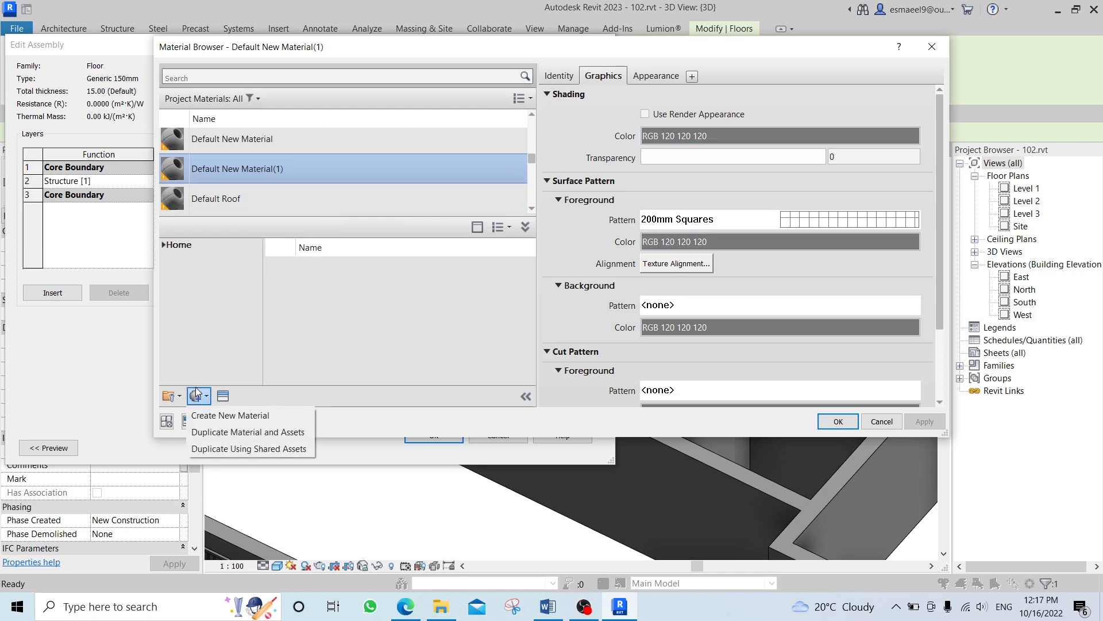
{"action": "left_click", "coordinate": [205, 416]}
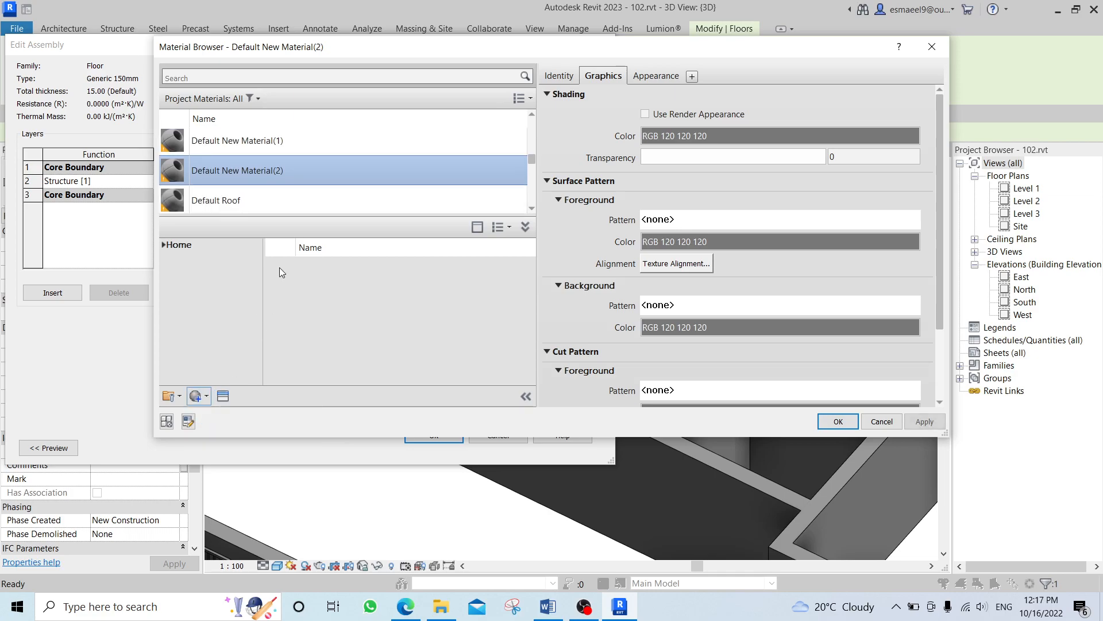
{"action": "right_click", "coordinate": [283, 172]}
{"action": "left_click", "coordinate": [319, 222]}
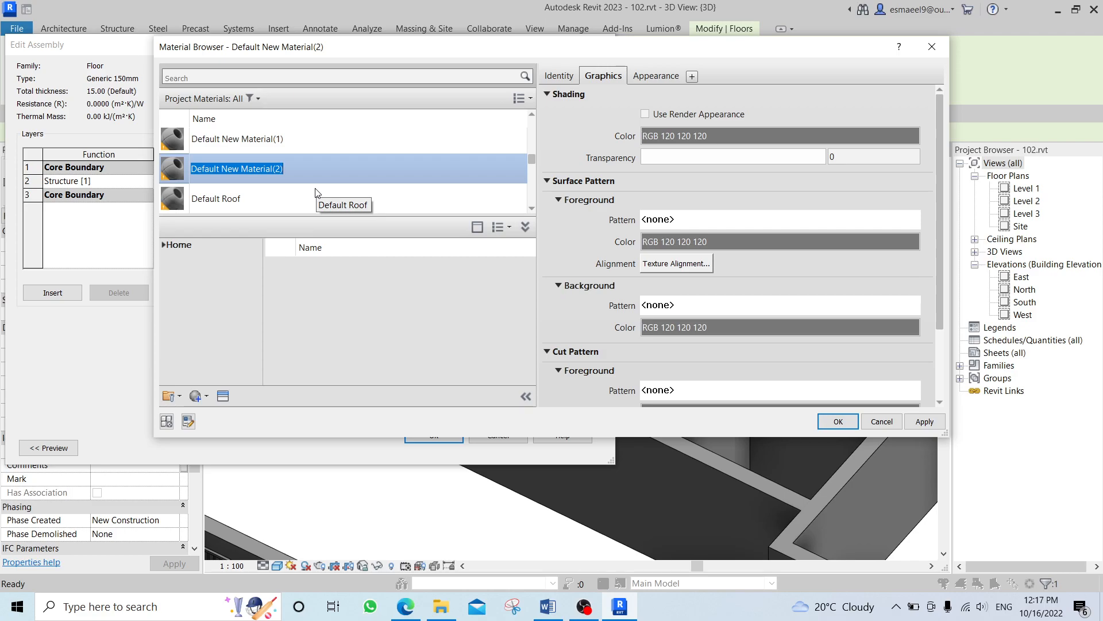
{"action": "type", "text": "EX1"}
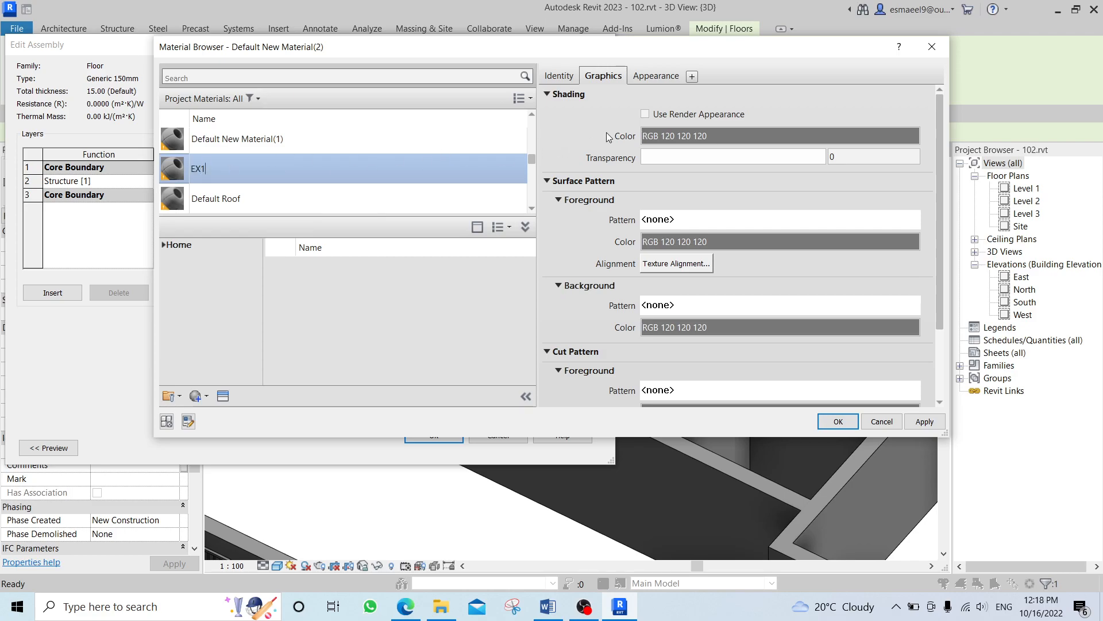
Set EX1's shading colour to RGB 38 173 176 and apply the material to the floor type's structural layer.
{"action": "left_click", "coordinate": [678, 136]}
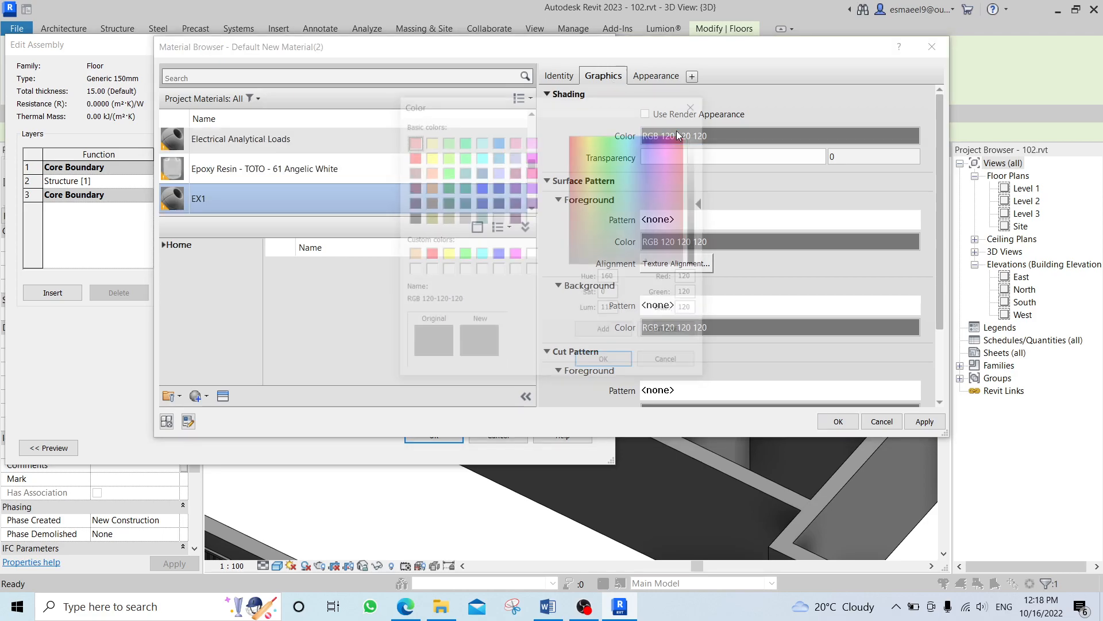
{"action": "left_click", "coordinate": [631, 181]}
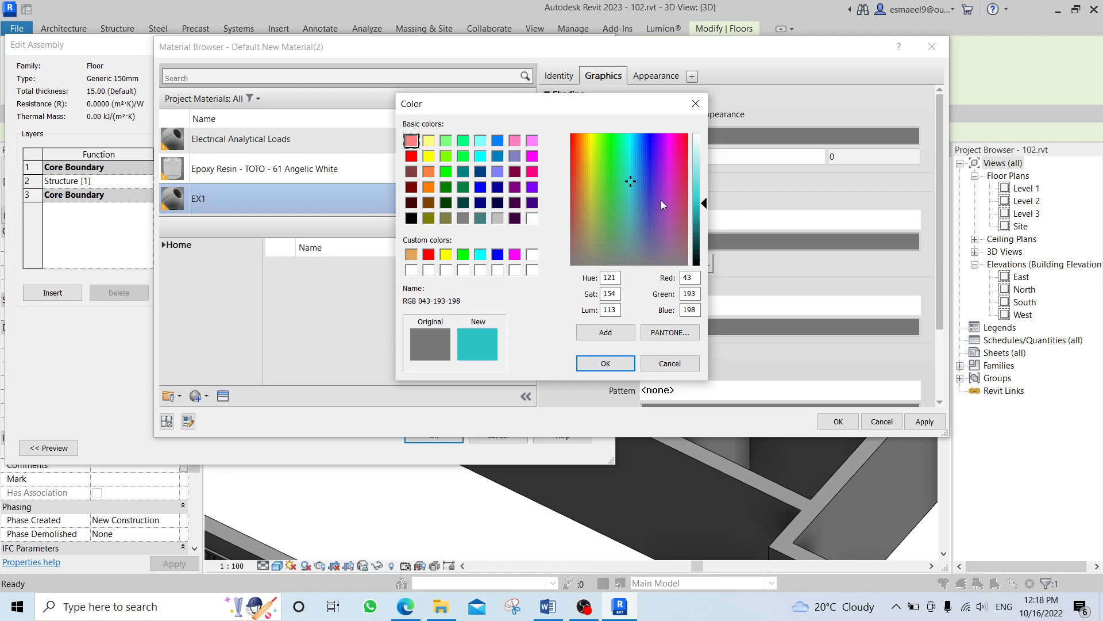
{"action": "left_click_drag", "start_coordinate": [699, 205], "coordinate": [706, 212]}
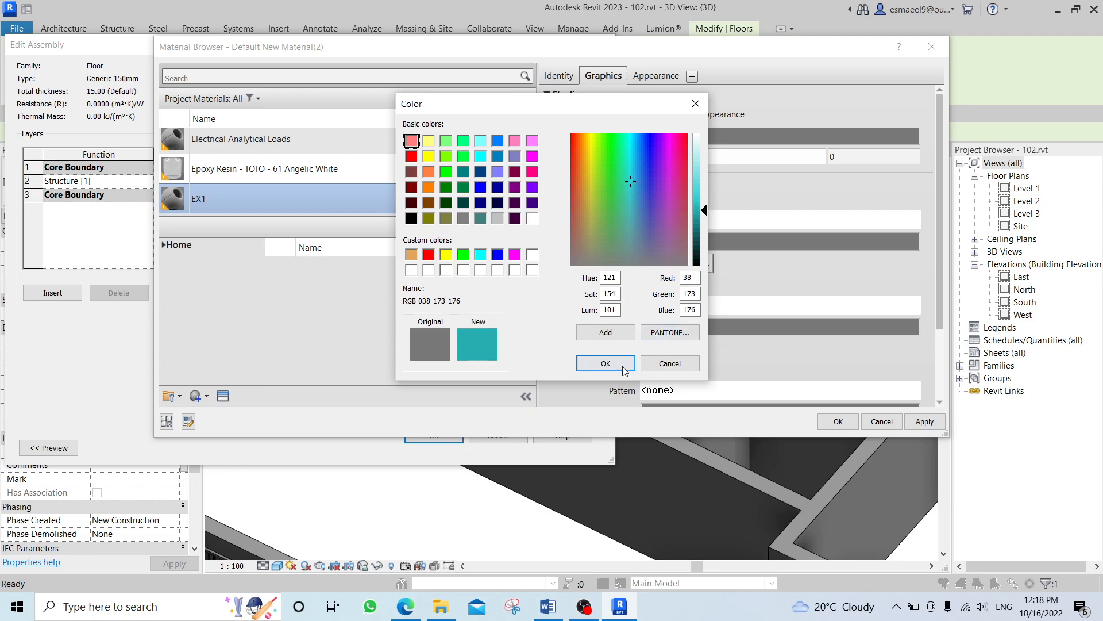
{"action": "left_click", "coordinate": [626, 368]}
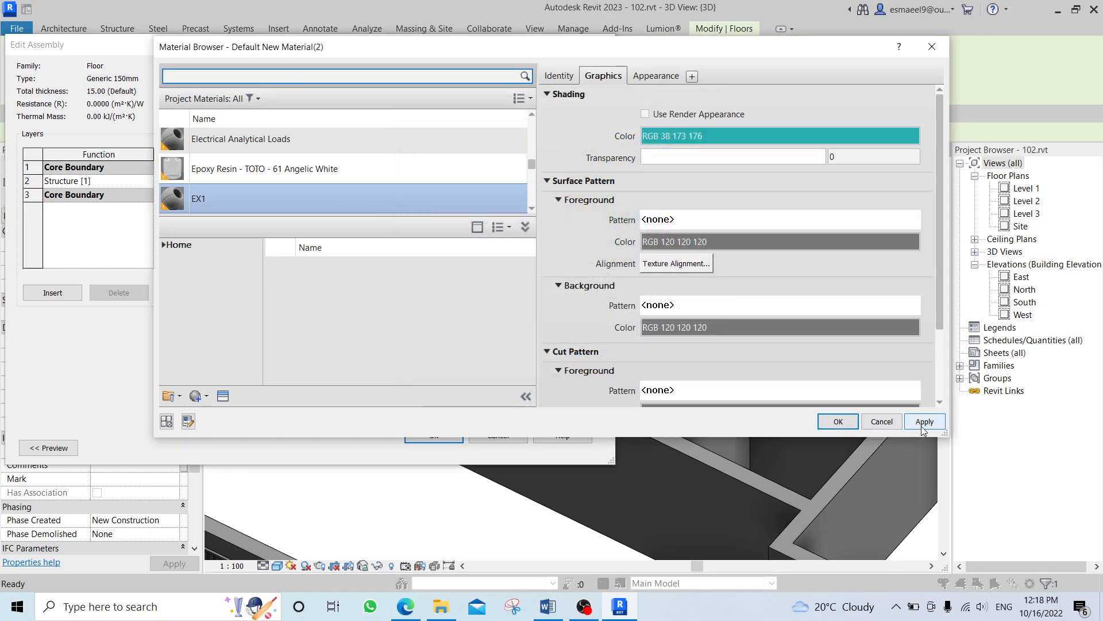
{"action": "left_click", "coordinate": [839, 421]}
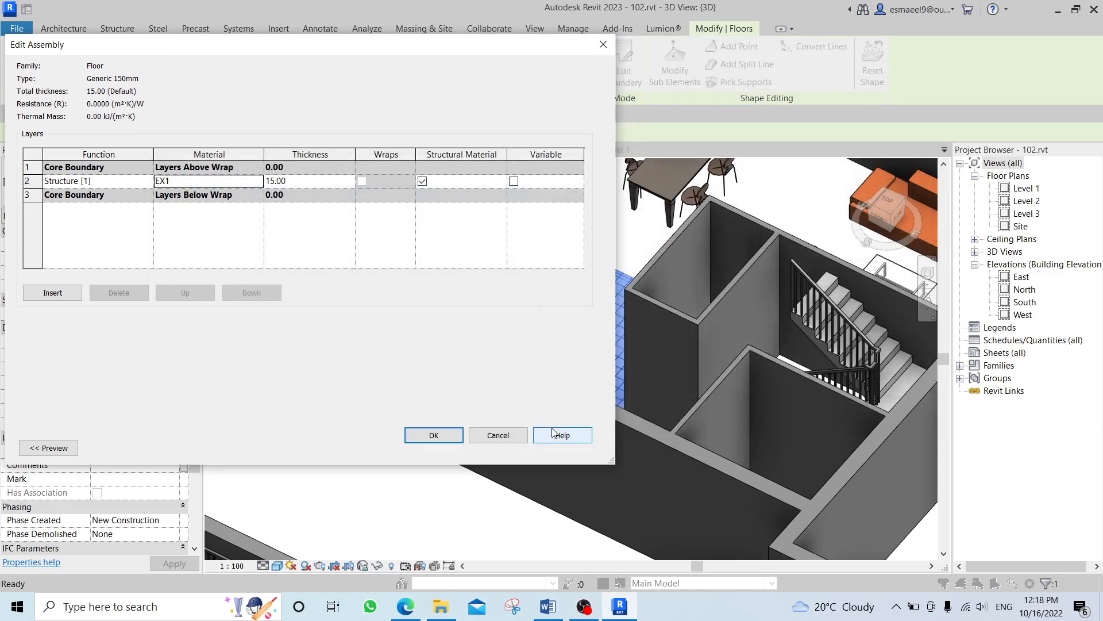
{"action": "left_click", "coordinate": [434, 436]}
{"action": "left_click", "coordinate": [447, 447]}
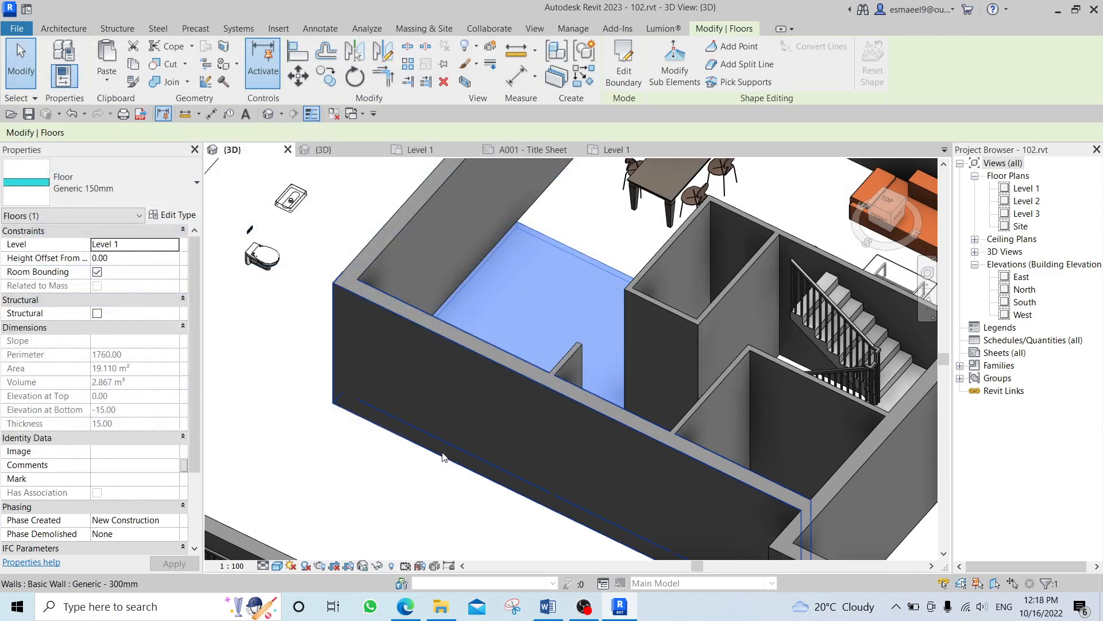
{"action": "left_click", "coordinate": [424, 491]}
Give the floor's EX1 material a foreground surface pattern using the 100mm Squares model pattern.
{"action": "scroll", "coordinate": [488, 463], "scroll_direction": "up", "scroll_amount": 3}
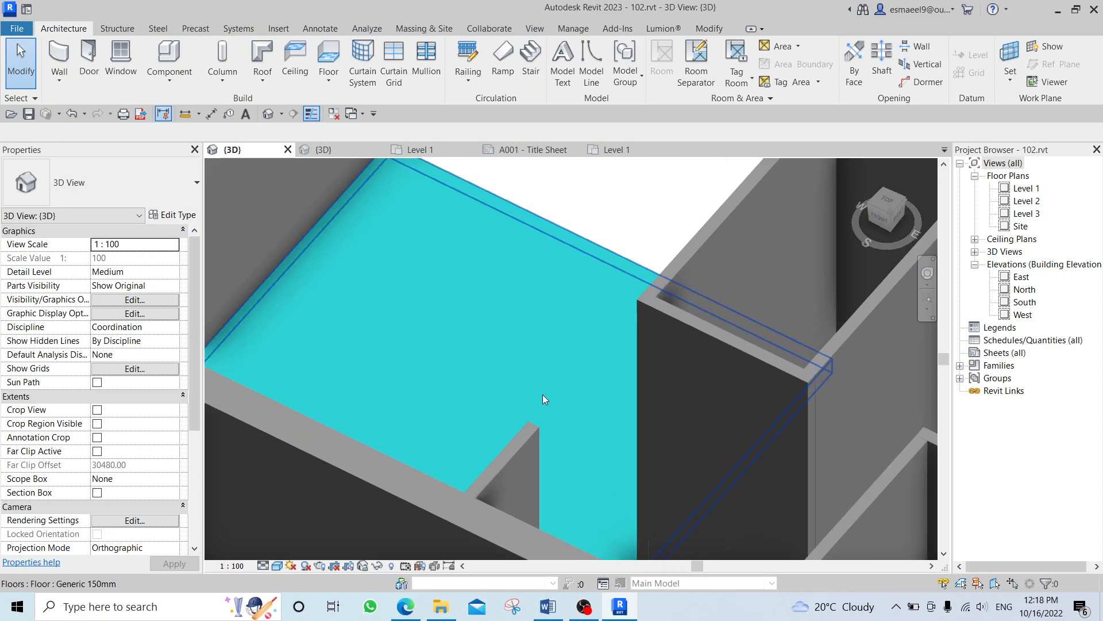
{"action": "left_click", "coordinate": [512, 325]}
{"action": "left_click", "coordinate": [165, 221]}
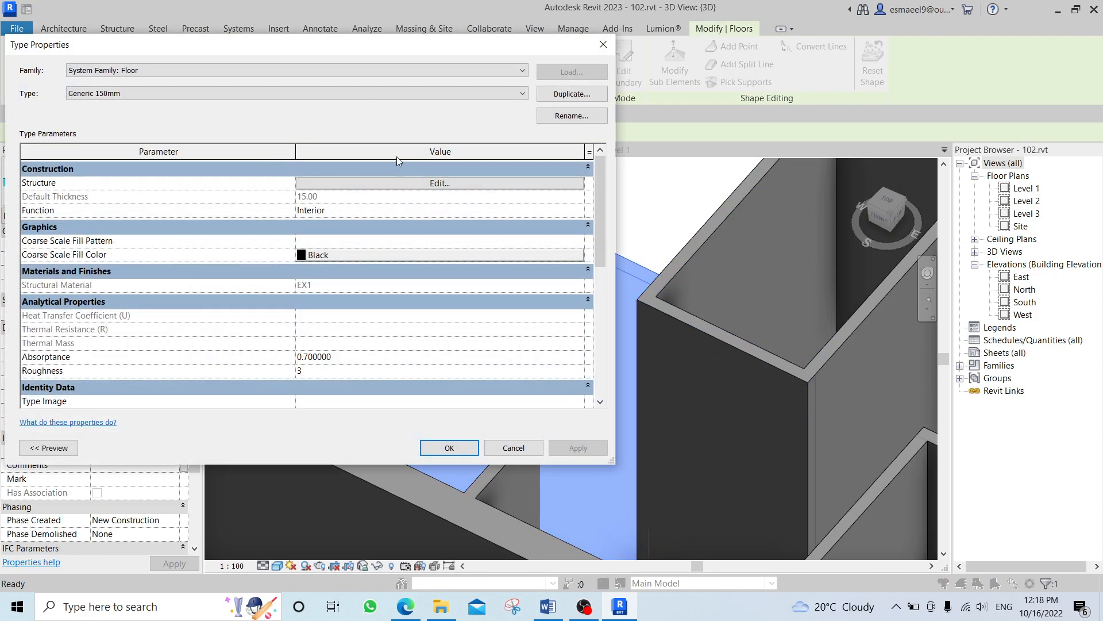
{"action": "left_click", "coordinate": [400, 183]}
{"action": "left_click", "coordinate": [255, 180]}
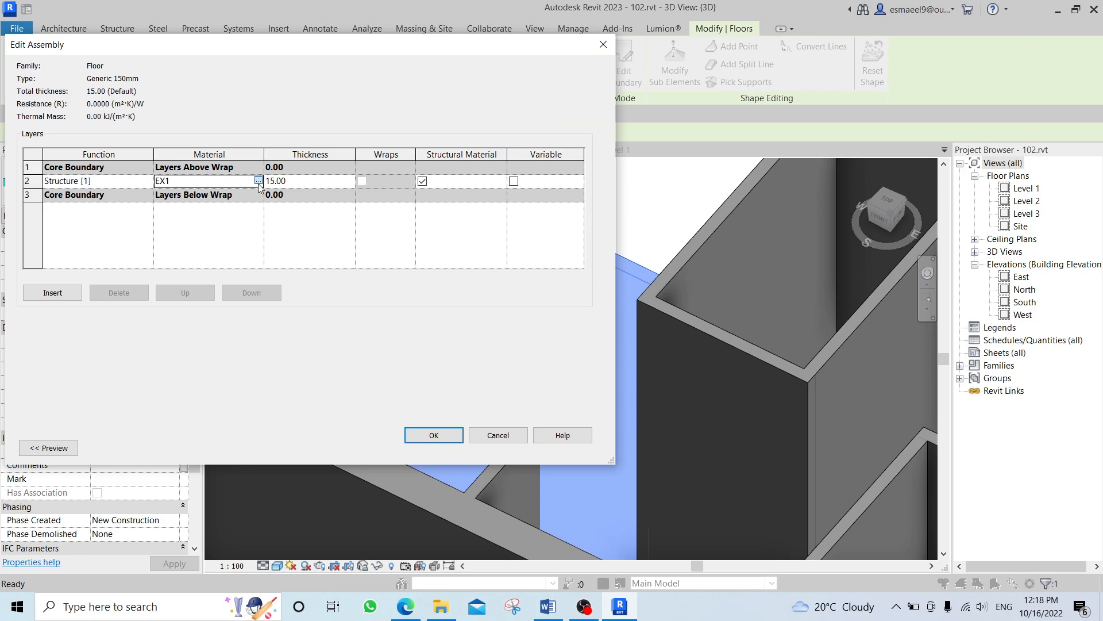
{"action": "left_click", "coordinate": [260, 180]}
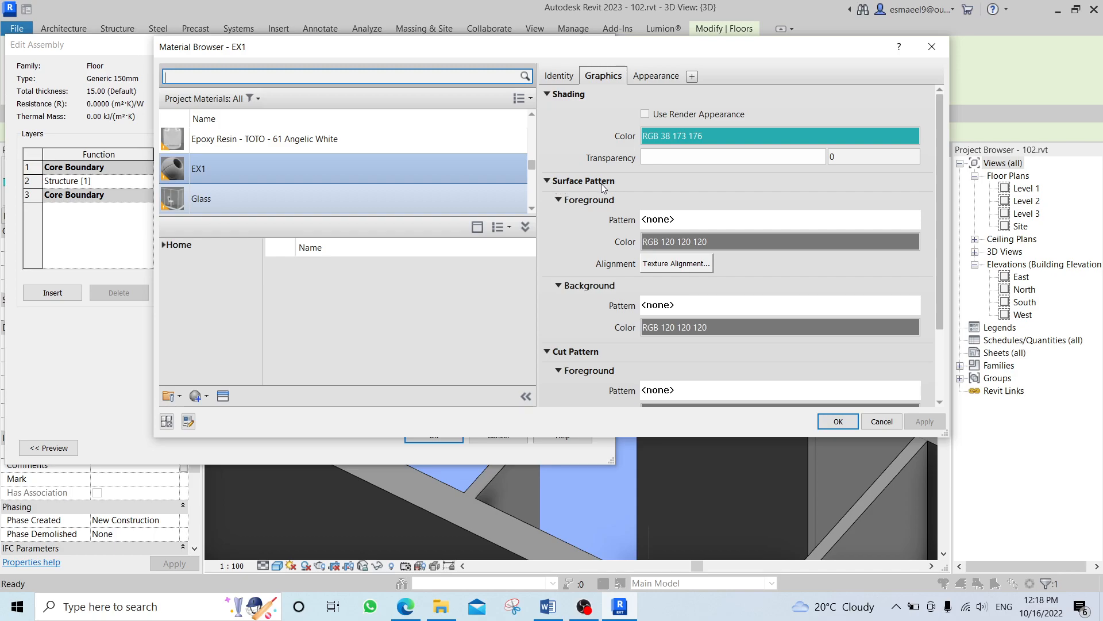
{"action": "left_click", "coordinate": [548, 352]}
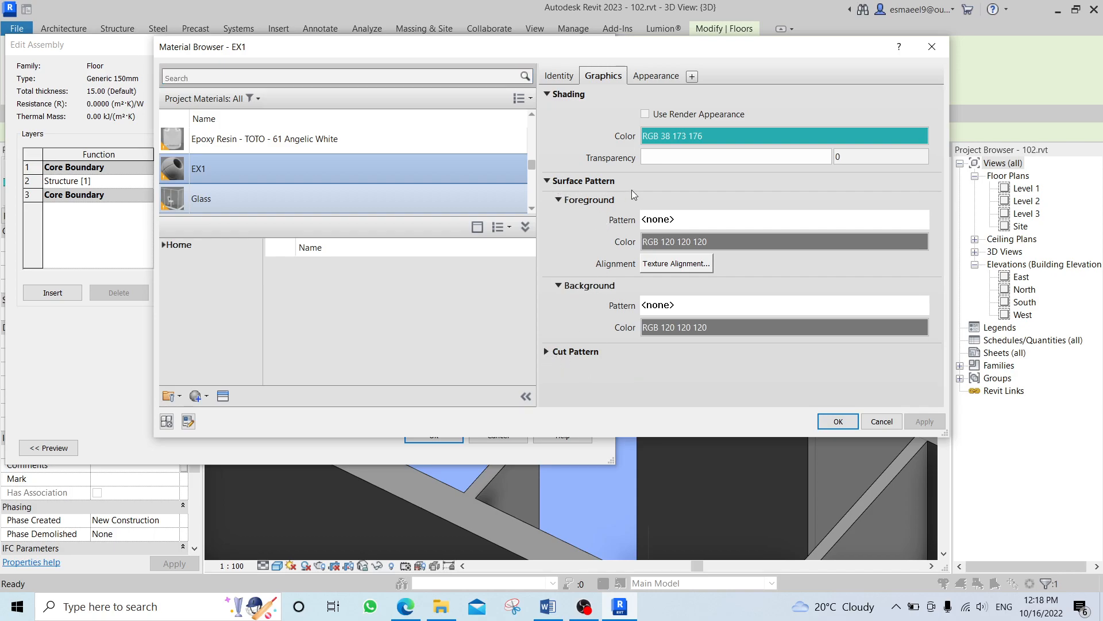
{"action": "left_click", "coordinate": [650, 218]}
{"action": "left_click", "coordinate": [545, 126]}
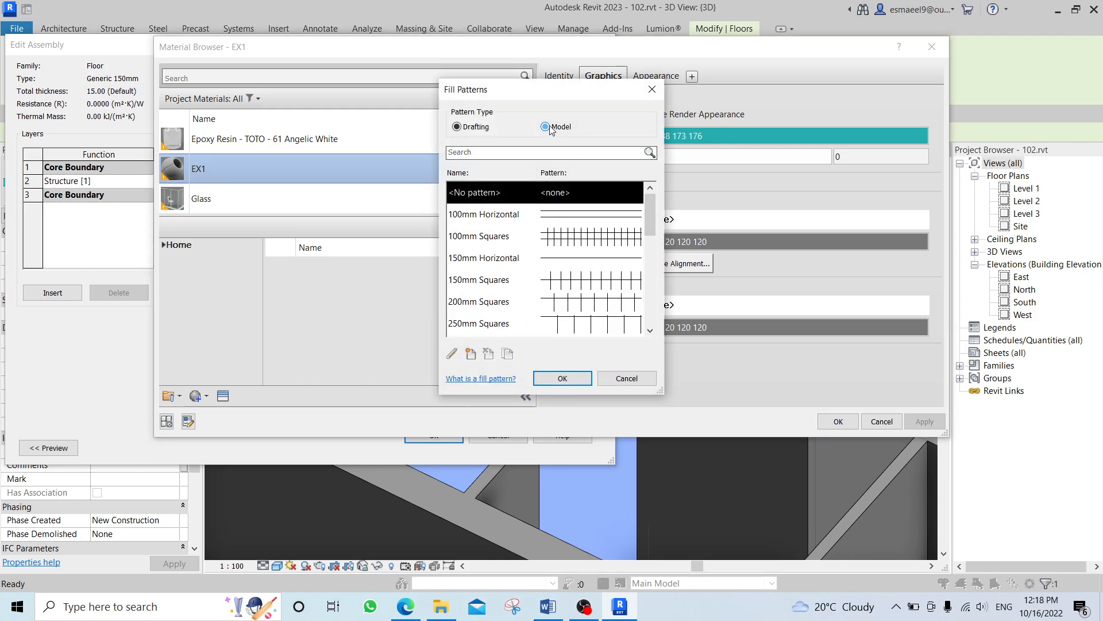
{"action": "left_click", "coordinate": [592, 238]}
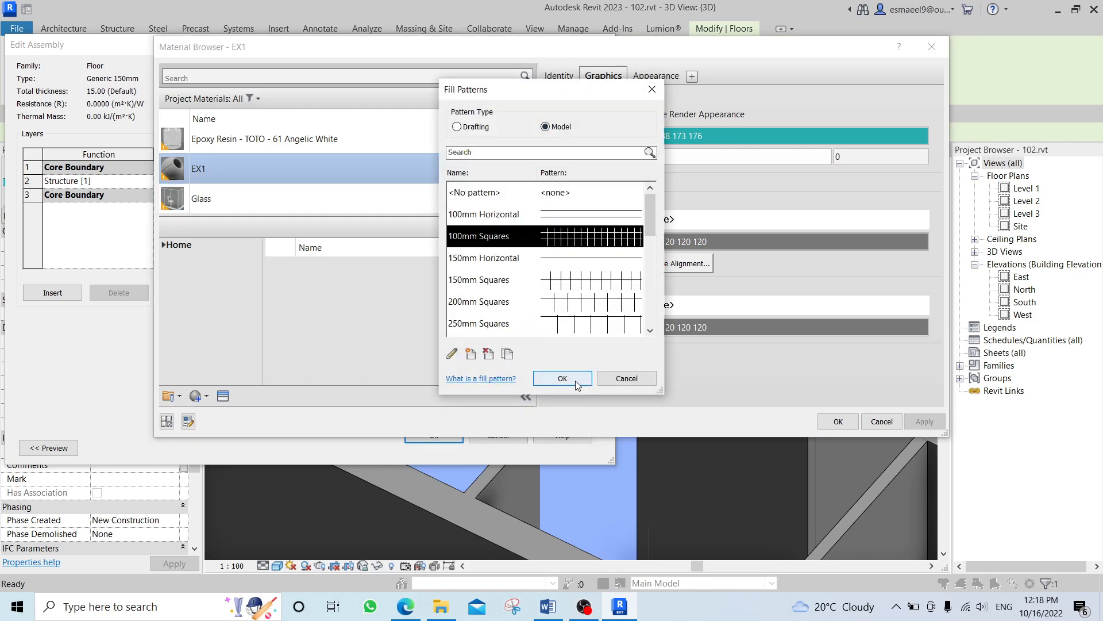
{"action": "left_click", "coordinate": [575, 380]}
{"action": "left_click", "coordinate": [844, 423]}
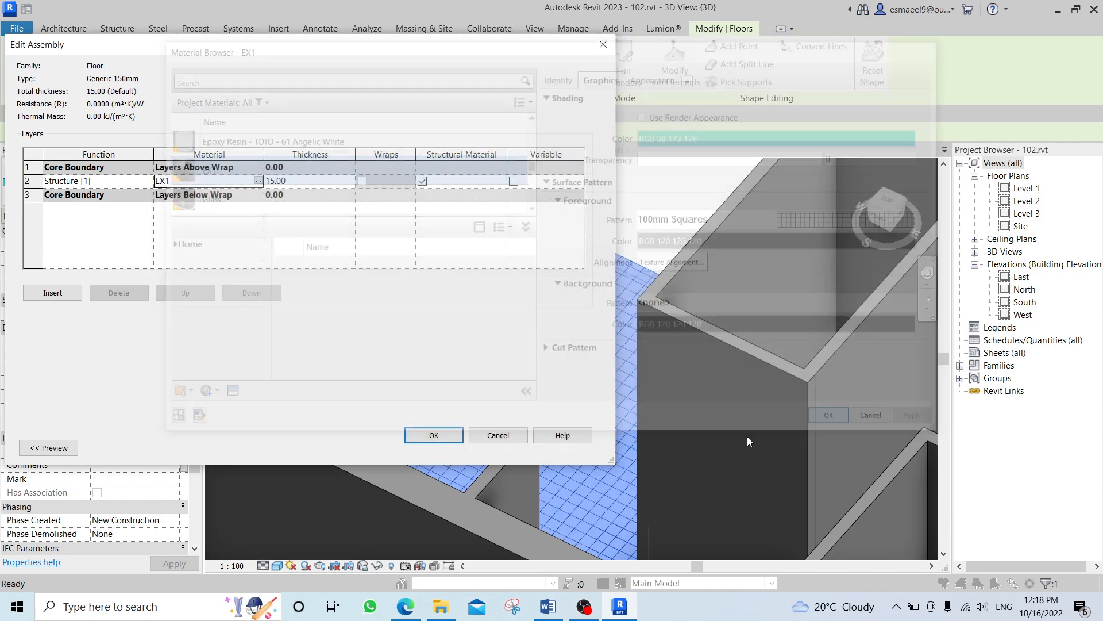
{"action": "left_click", "coordinate": [436, 435]}
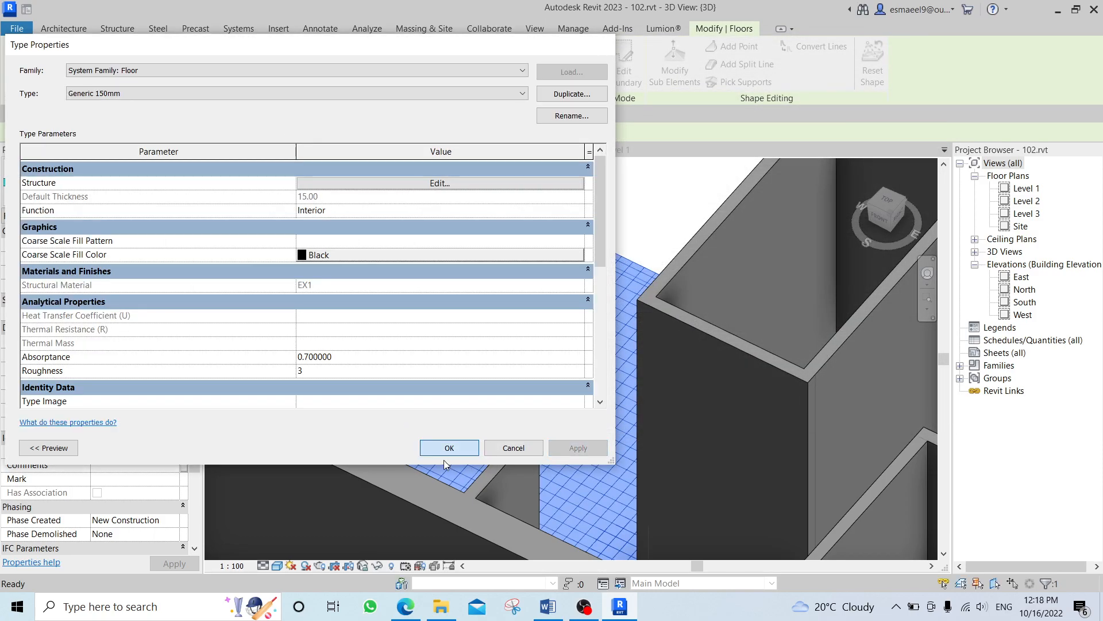
{"action": "left_click", "coordinate": [444, 454]}
Change the freestanding CW 102-50-140p wall to the custom-named Basic Wall type ending in 150.
{"action": "scroll", "coordinate": [466, 366], "scroll_direction": "down", "scroll_amount": 1}
{"action": "middle_click_drag", "start_coordinate": [467, 366], "coordinate": [654, 247]}
{"action": "left_click", "coordinate": [392, 454]}
{"action": "scroll", "coordinate": [740, 241], "scroll_direction": "up", "scroll_amount": 1}
{"action": "scroll", "coordinate": [740, 241], "scroll_direction": "up", "scroll_amount": 1}
{"action": "scroll", "coordinate": [655, 268], "scroll_direction": "down", "scroll_amount": 4}
{"action": "middle_click_drag", "start_coordinate": [456, 283], "coordinate": [911, 332]}
{"action": "middle_click_drag", "start_coordinate": [500, 300], "coordinate": [784, 389]}
{"action": "left_click", "coordinate": [589, 311]}
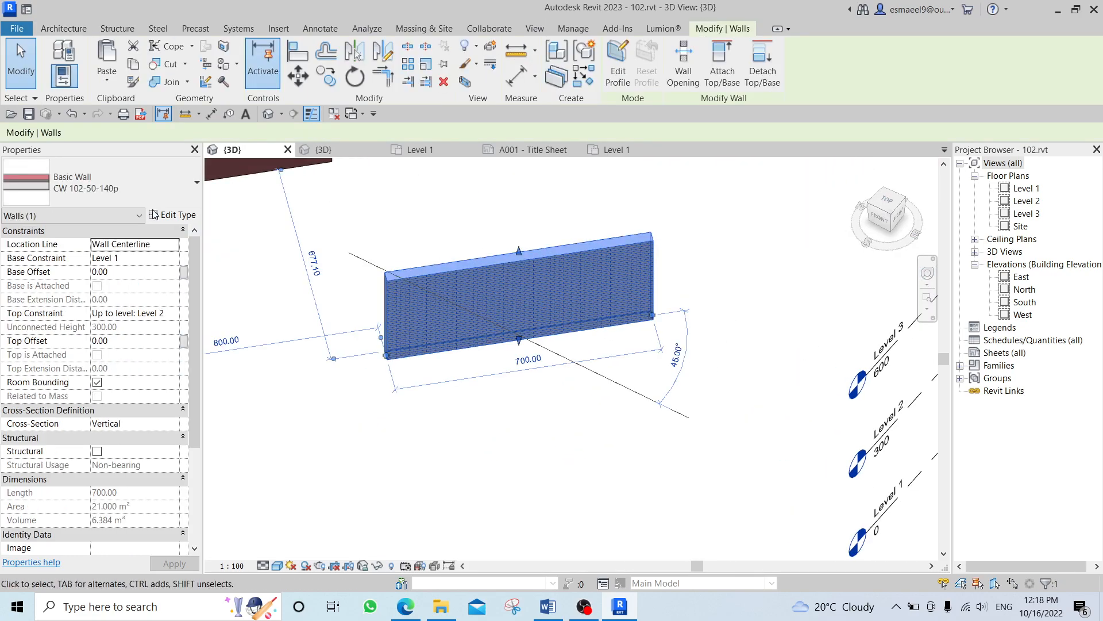
{"action": "left_click", "coordinate": [122, 188]}
{"action": "scroll", "coordinate": [81, 381], "scroll_direction": "down", "scroll_amount": 3}
{"action": "left_click", "coordinate": [79, 405]}
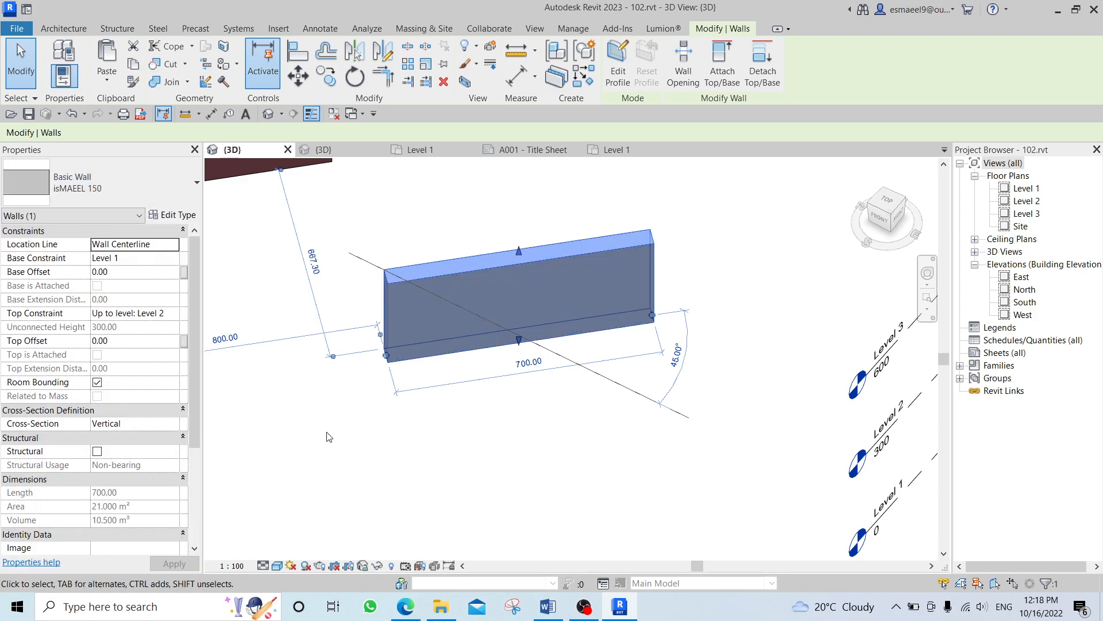
{"action": "left_click", "coordinate": [374, 455]}
Set the structural layer thickness of the freestanding wall's type to 20.
{"action": "left_click", "coordinate": [491, 260]}
{"action": "left_click", "coordinate": [153, 214]}
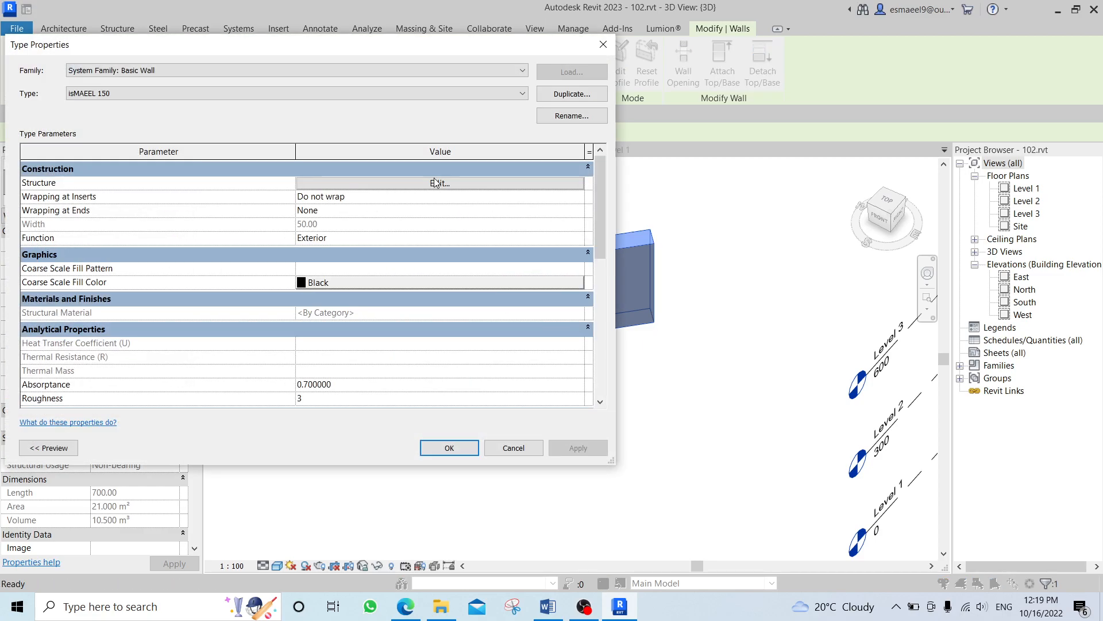
{"action": "left_click", "coordinate": [435, 184]}
{"action": "left_click", "coordinate": [306, 180]}
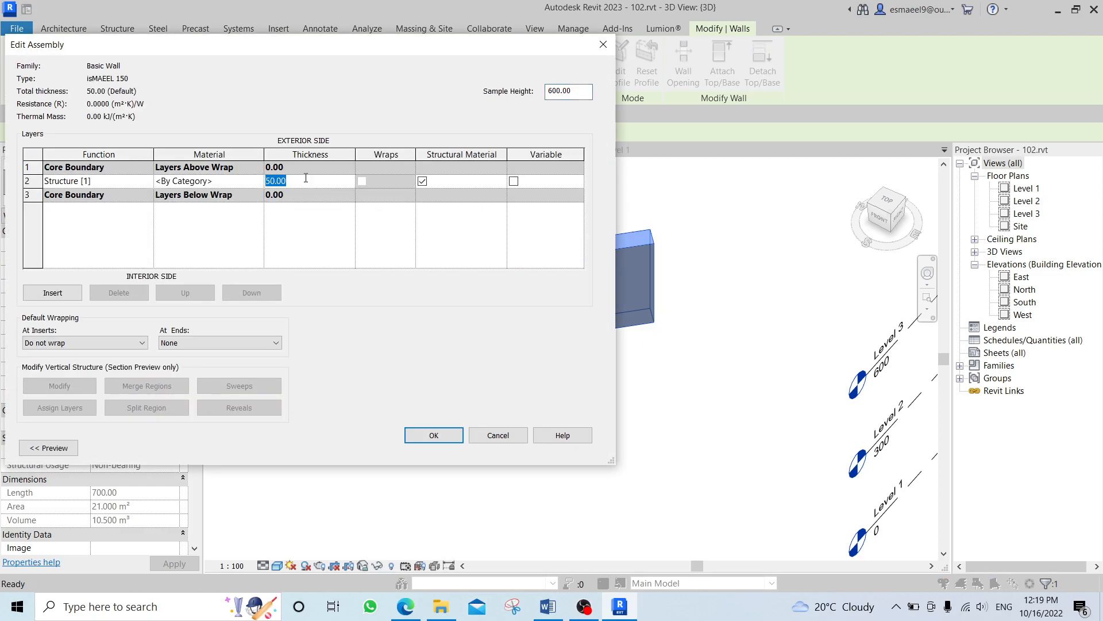
{"action": "type", "text": "20"}
{"action": "left_click", "coordinate": [441, 441]}
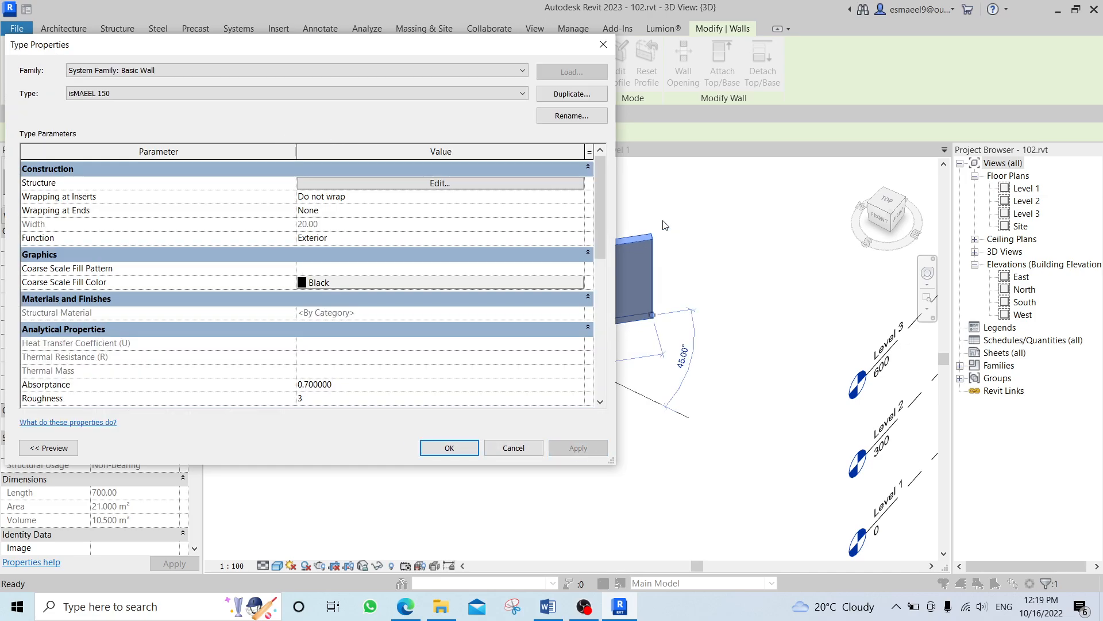
Create a new material named EX2 for the structural layer of the freestanding wall's type.
{"action": "left_click", "coordinate": [385, 168]}
{"action": "left_click", "coordinate": [388, 181]}
{"action": "left_click", "coordinate": [389, 166]}
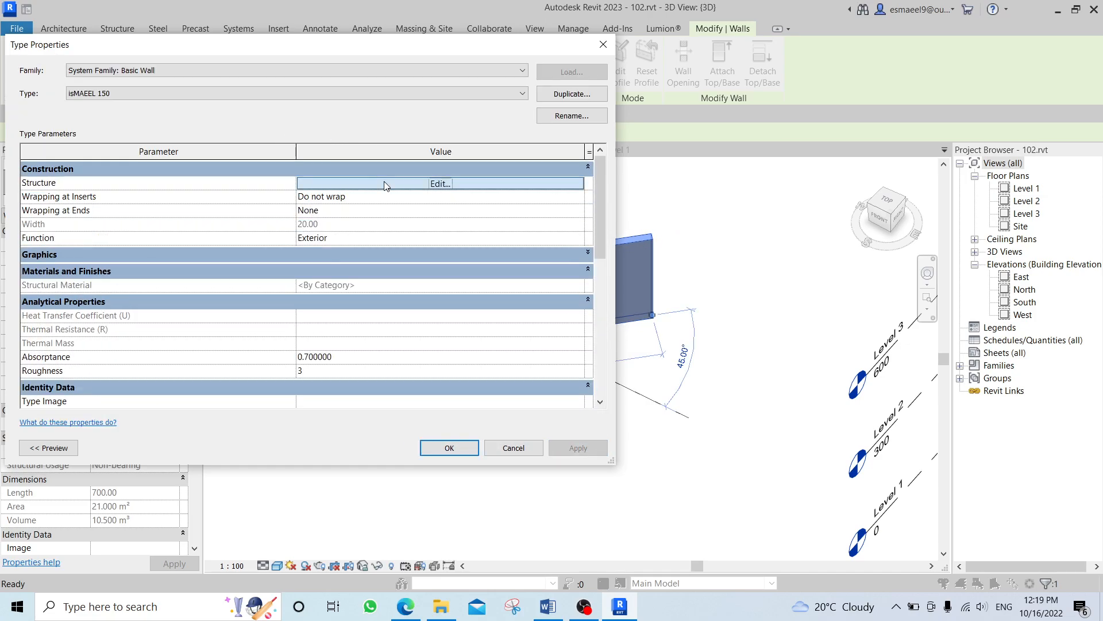
{"action": "left_click", "coordinate": [384, 182]}
{"action": "left_click", "coordinate": [258, 181]}
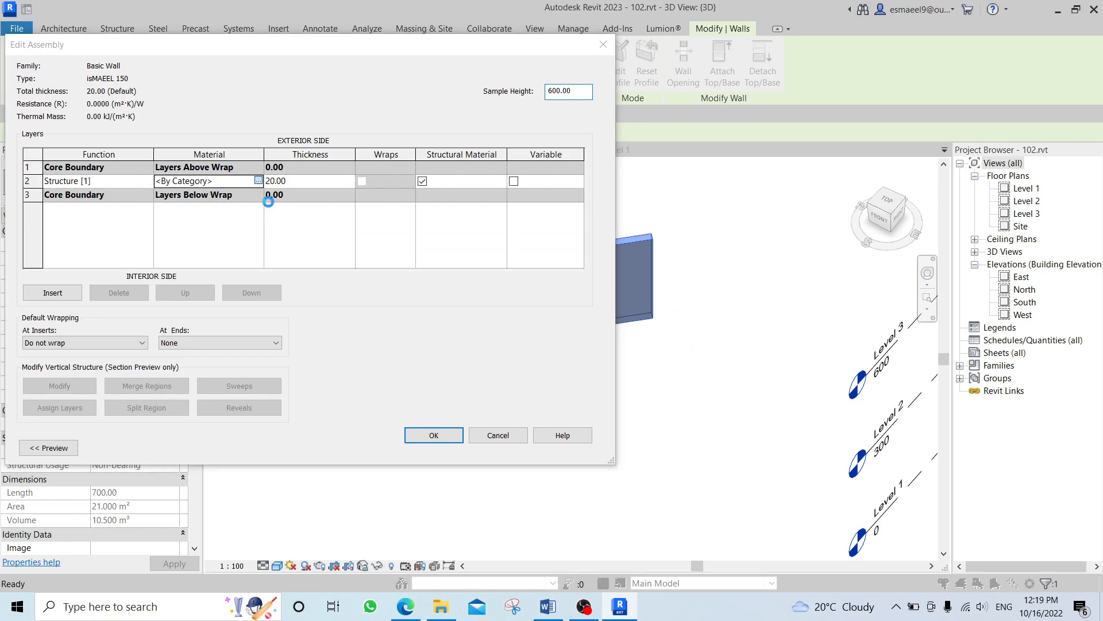
{"action": "left_click", "coordinate": [260, 181]}
{"action": "left_click", "coordinate": [200, 396]}
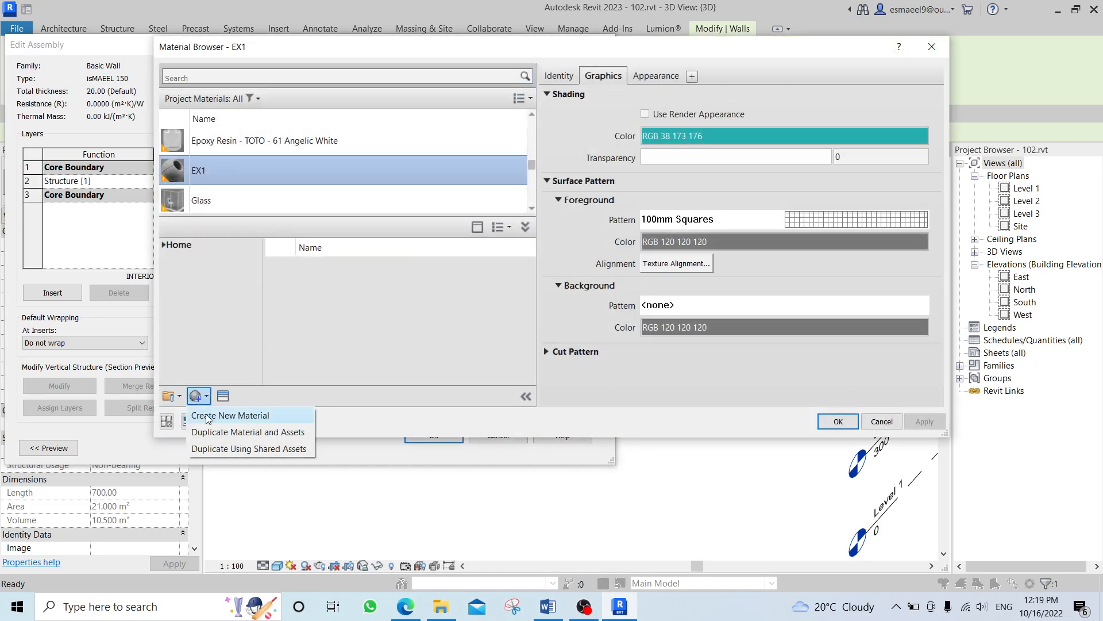
{"action": "left_click", "coordinate": [208, 415]}
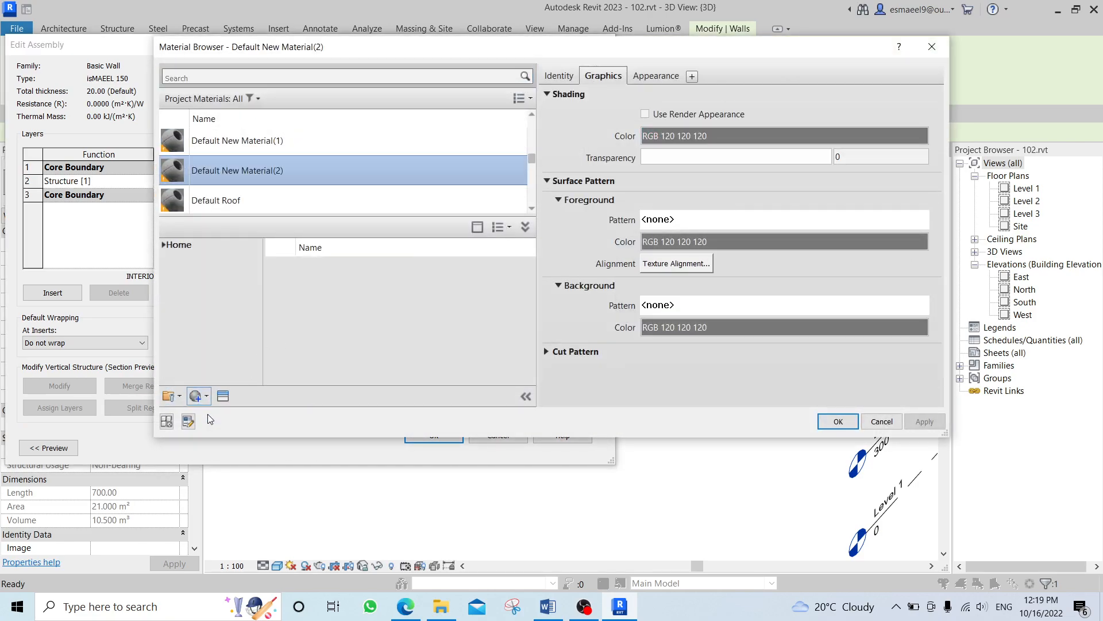
{"action": "right_click", "coordinate": [329, 176]}
{"action": "left_click", "coordinate": [377, 230]}
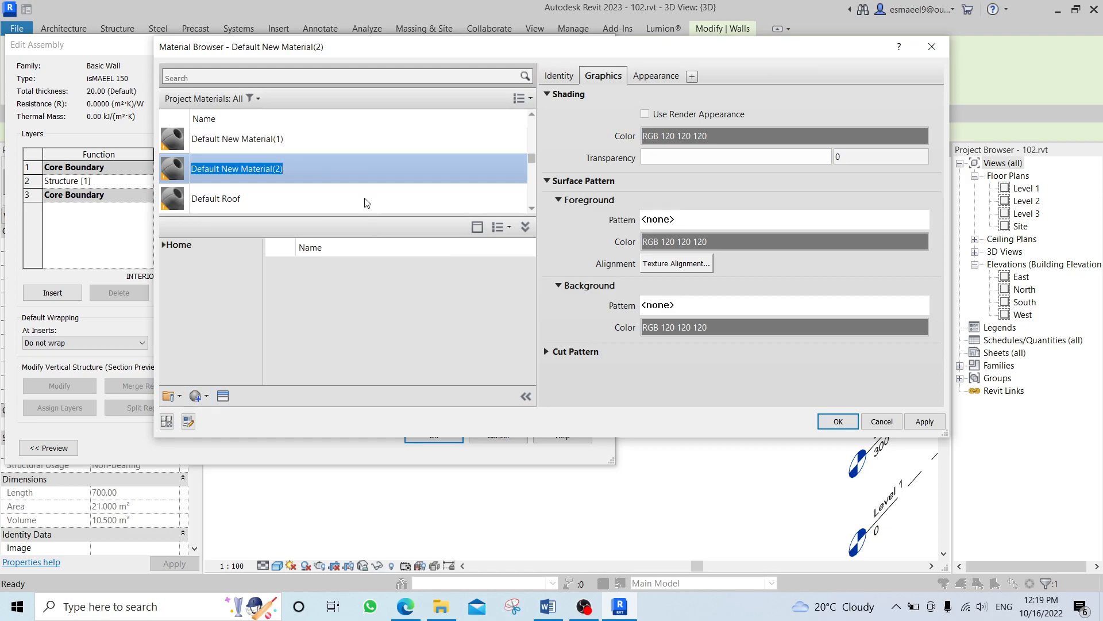
{"action": "type", "text": "ez"}
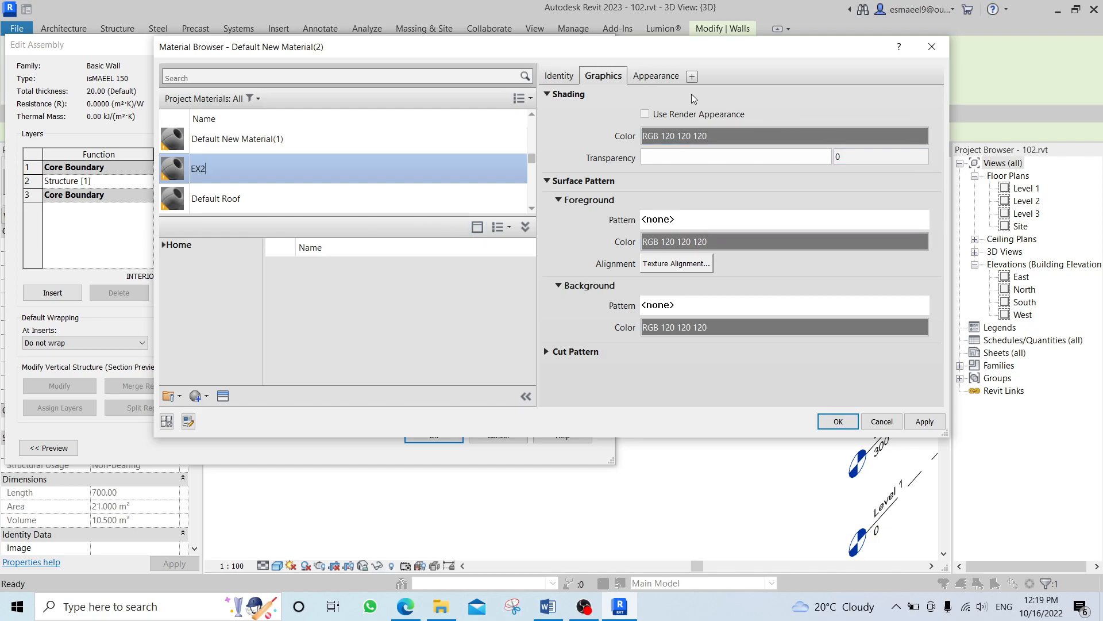
Set the EX2 material's shading colour to the basic light blue-violet, RGB 128 128 255.
{"action": "left_click", "coordinate": [685, 135]}
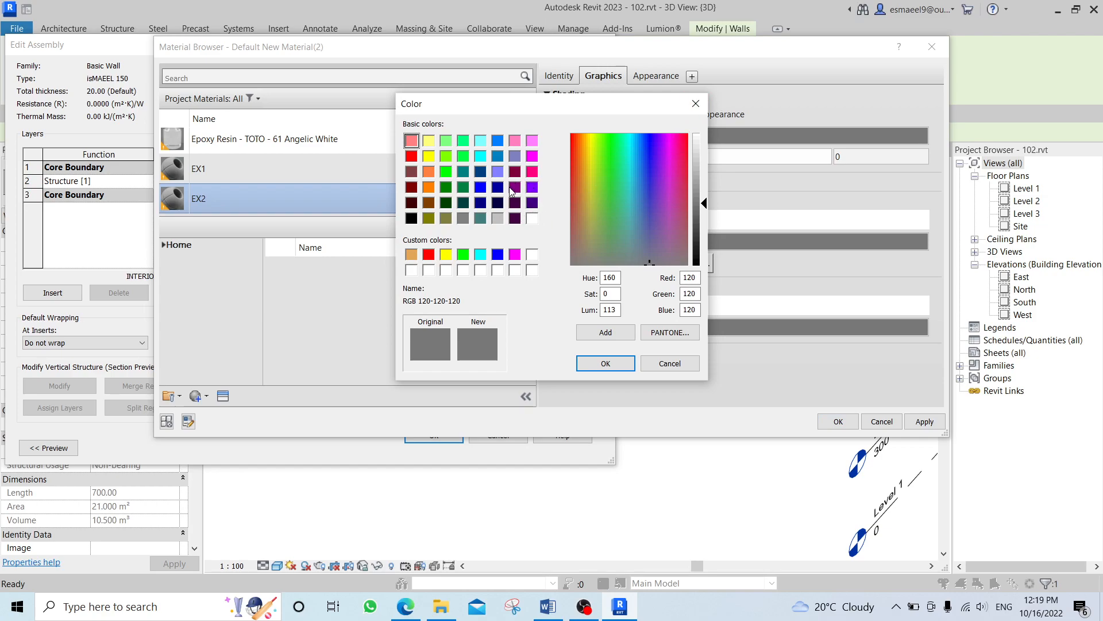
{"action": "left_click", "coordinate": [498, 171]}
{"action": "left_click", "coordinate": [606, 364]}
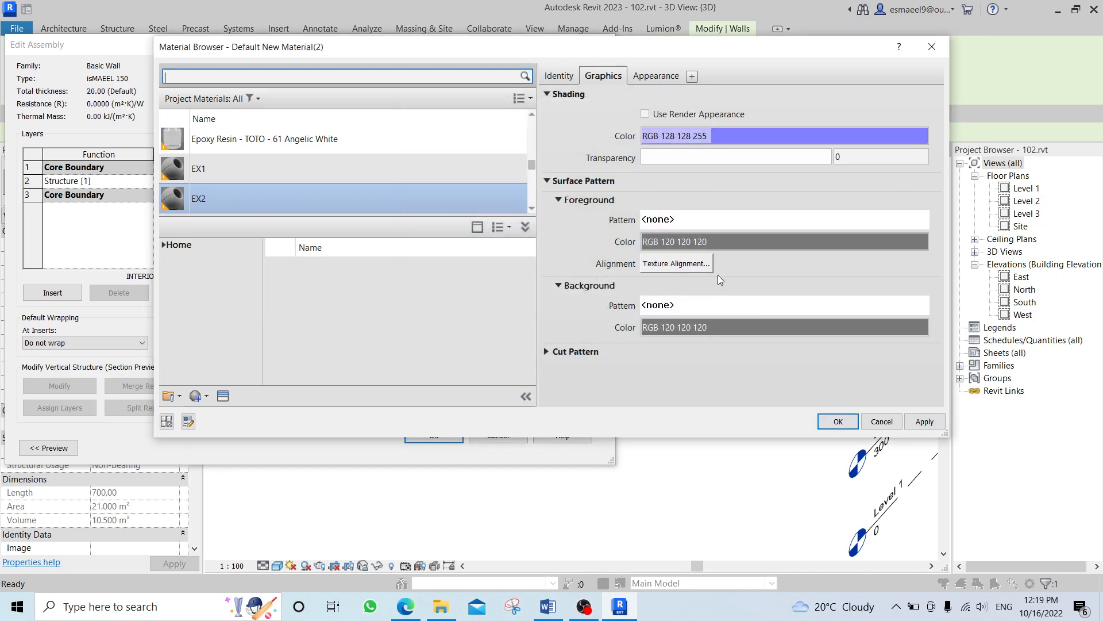
Set the EX2 material's foreground surface pattern to the drafting pattern Wood_1 and apply the material to the wall type.
{"action": "left_click", "coordinate": [692, 220]}
{"action": "scroll", "coordinate": [592, 253], "scroll_direction": "down", "scroll_amount": 5}
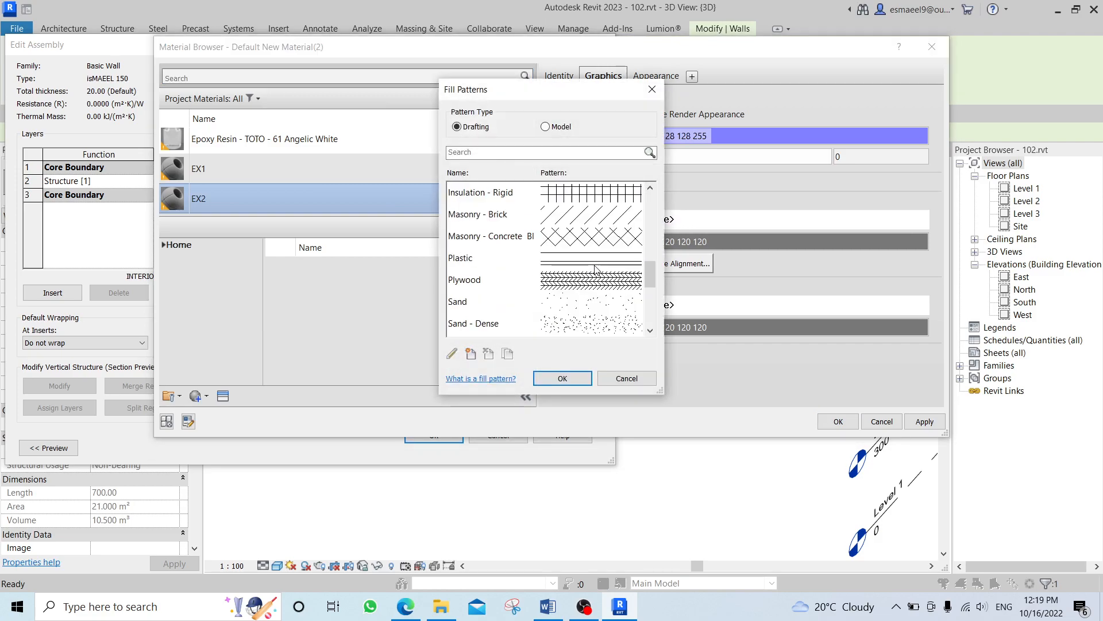
{"action": "scroll", "coordinate": [596, 265], "scroll_direction": "down", "scroll_amount": 4}
{"action": "scroll", "coordinate": [572, 296], "scroll_direction": "down", "scroll_amount": 1}
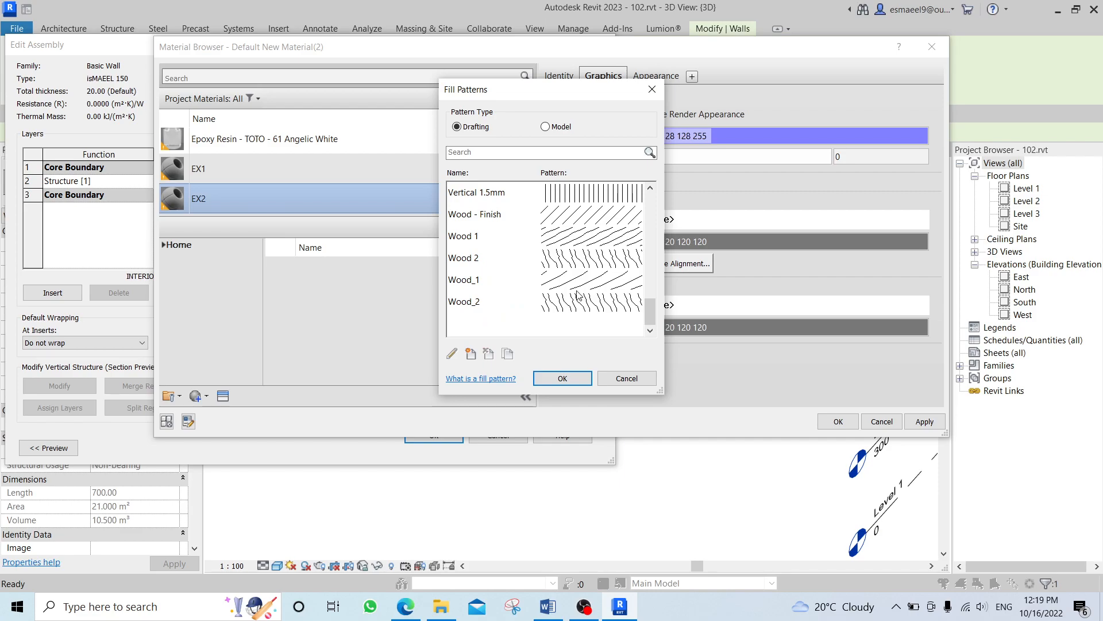
{"action": "left_click", "coordinate": [566, 284]}
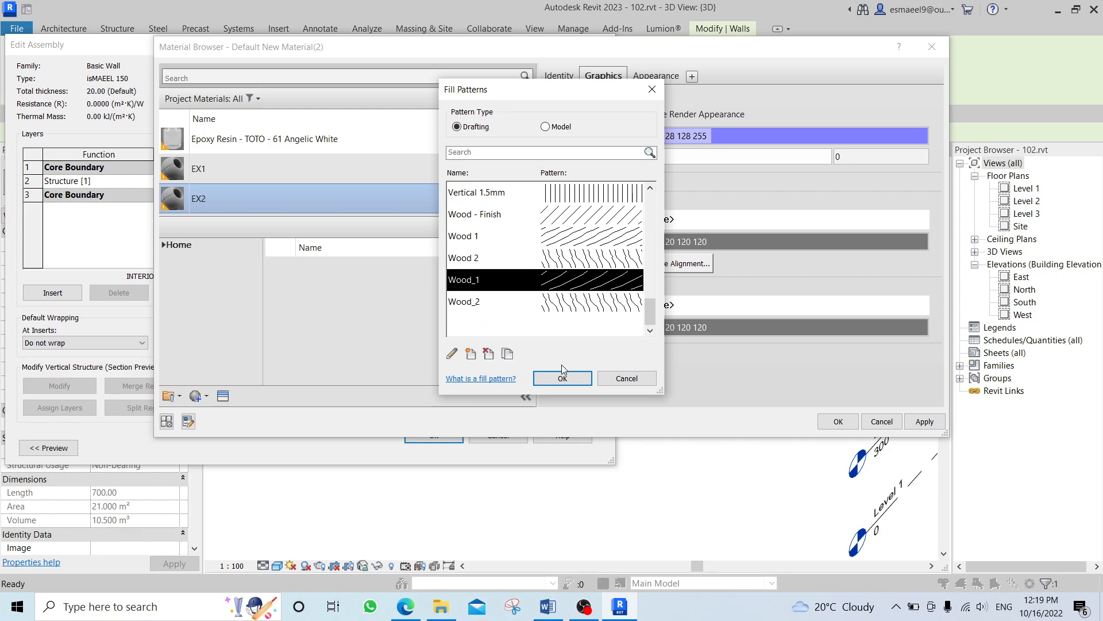
{"action": "left_click", "coordinate": [556, 380]}
{"action": "left_click", "coordinate": [838, 421]}
{"action": "left_click", "coordinate": [435, 445]}
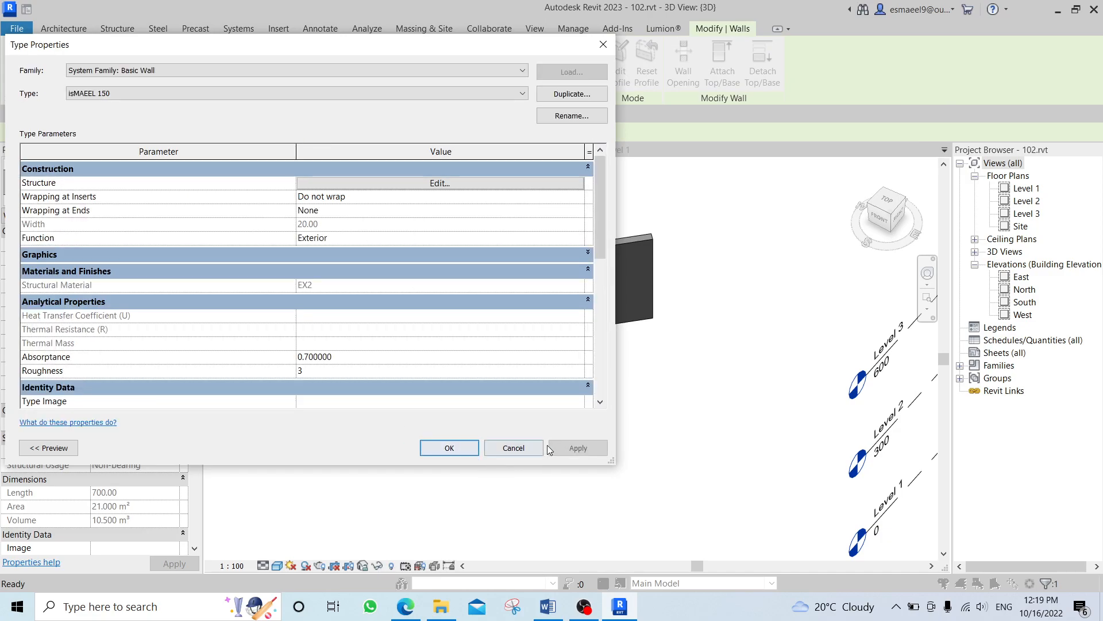
{"action": "left_click", "coordinate": [451, 446]}
Change the EX2 material's shading colour to brown, RGB 136 85 9, through the freestanding wall's type structure.
{"action": "scroll", "coordinate": [556, 352], "scroll_direction": "up", "scroll_amount": 1}
{"action": "middle_click_drag", "start_coordinate": [564, 382], "coordinate": [815, 213]}
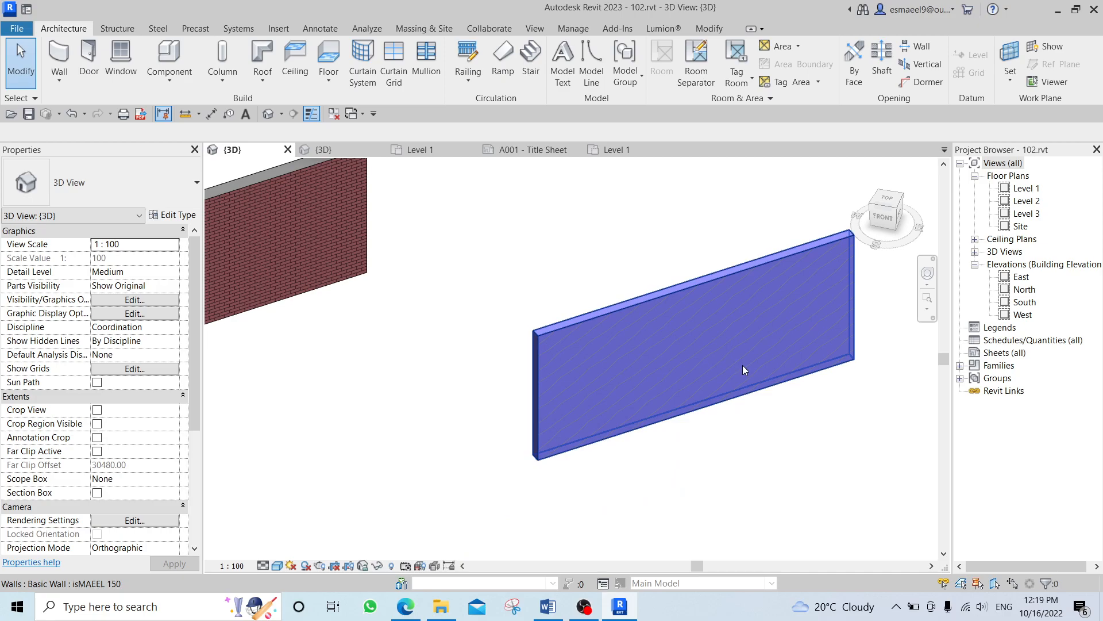
{"action": "left_click", "coordinate": [743, 365]}
{"action": "left_click", "coordinate": [173, 215]}
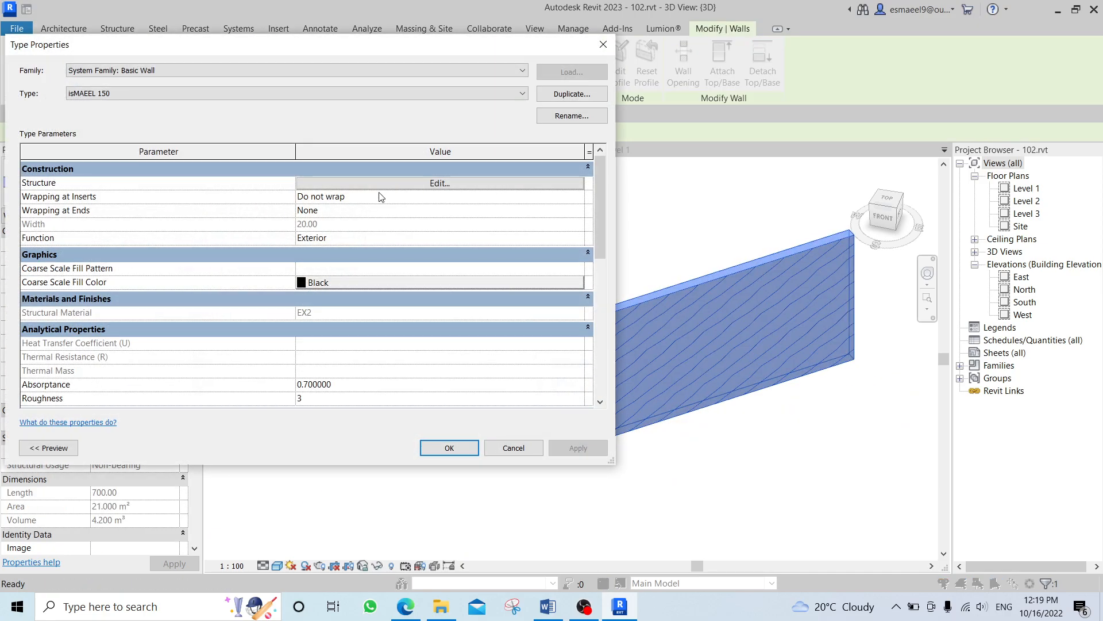
{"action": "left_click", "coordinate": [338, 186]}
{"action": "left_click", "coordinate": [258, 182]}
{"action": "left_click", "coordinate": [258, 182]}
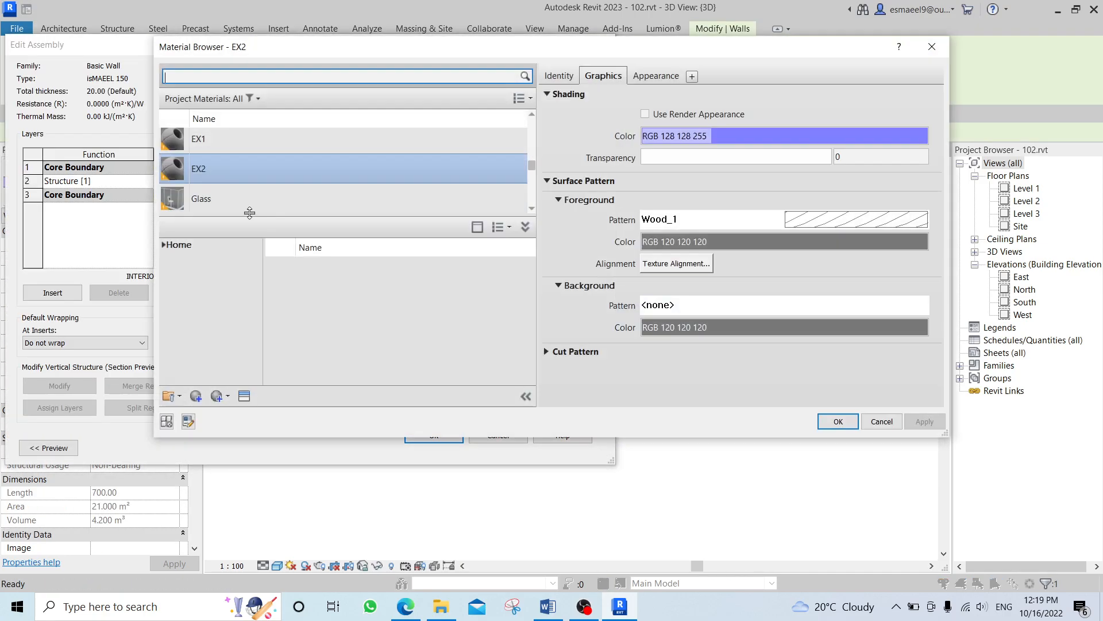
{"action": "left_click", "coordinate": [707, 134]}
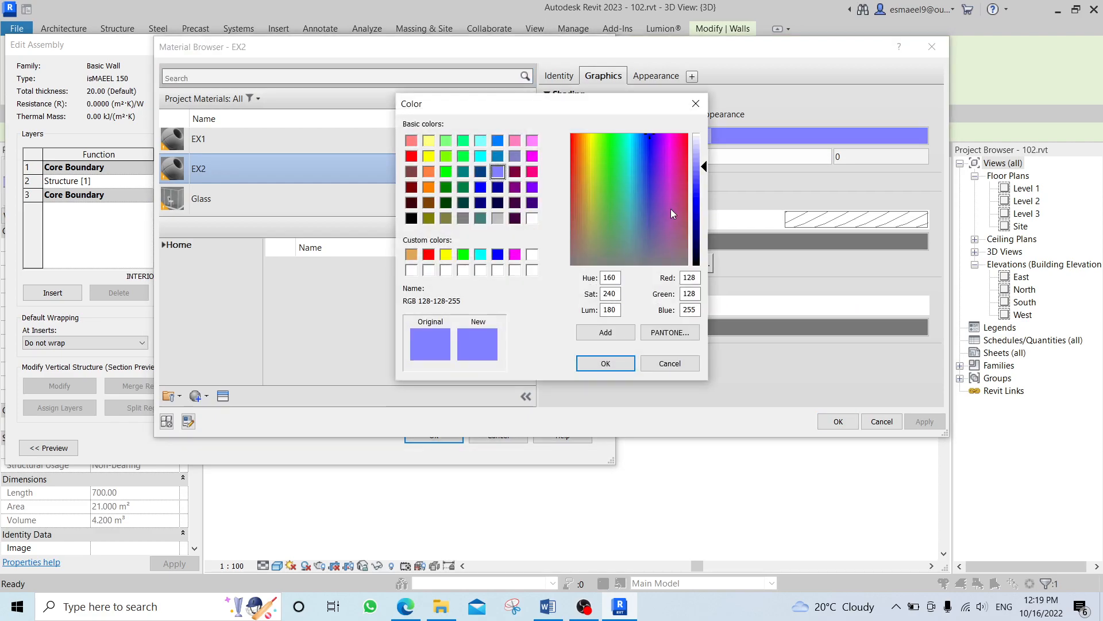
{"action": "left_click", "coordinate": [583, 149]}
{"action": "left_click_drag", "start_coordinate": [704, 173], "coordinate": [705, 229]}
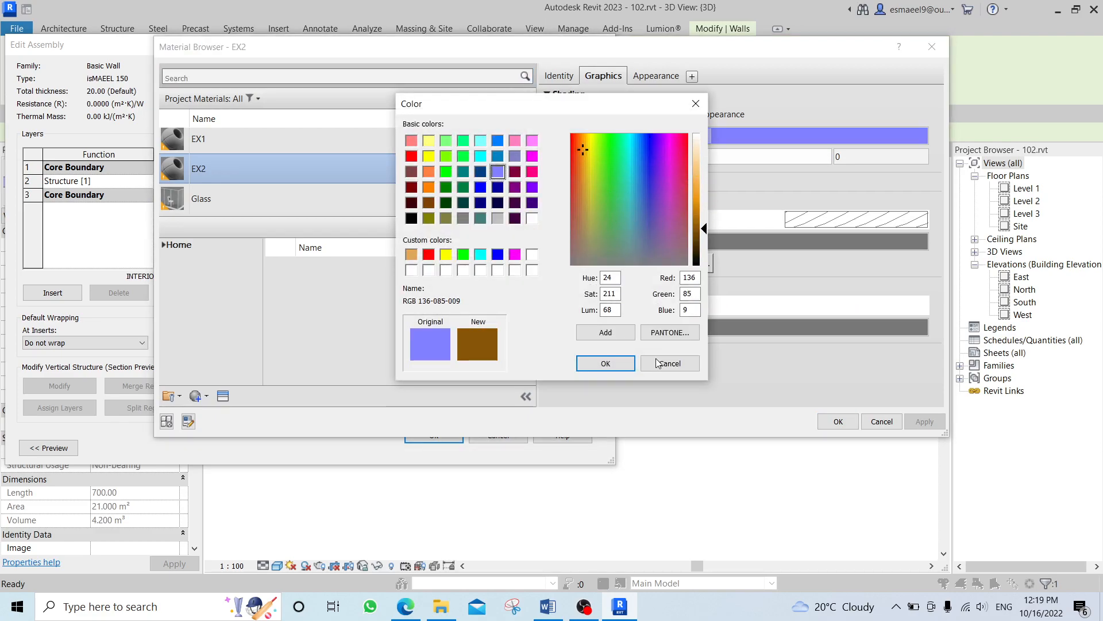
{"action": "left_click", "coordinate": [610, 366]}
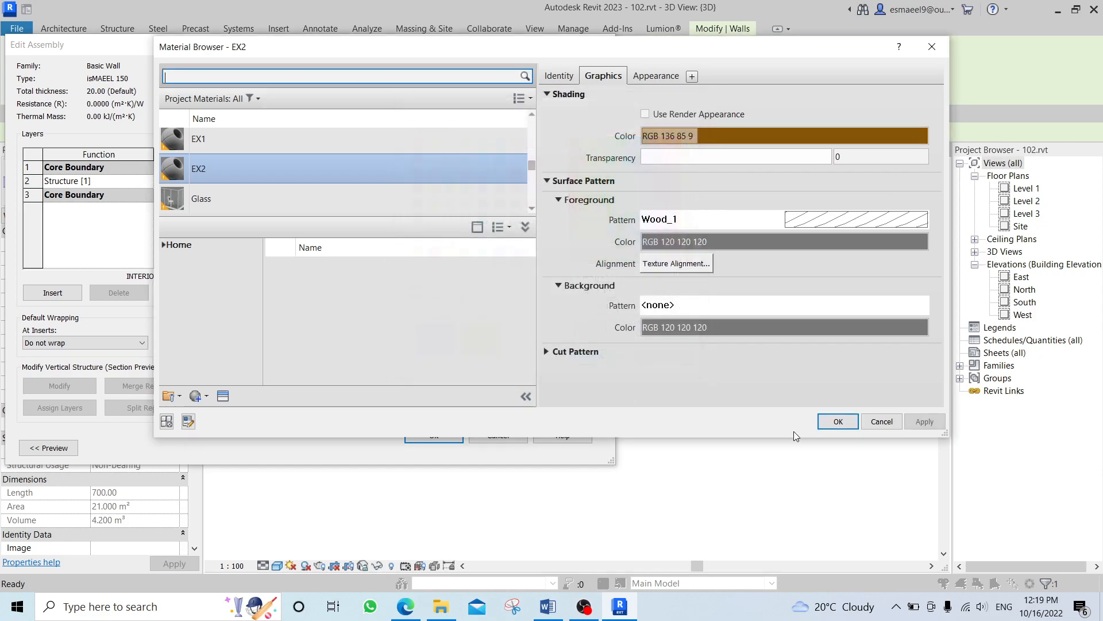
{"action": "left_click", "coordinate": [838, 421]}
{"action": "left_click", "coordinate": [433, 436]}
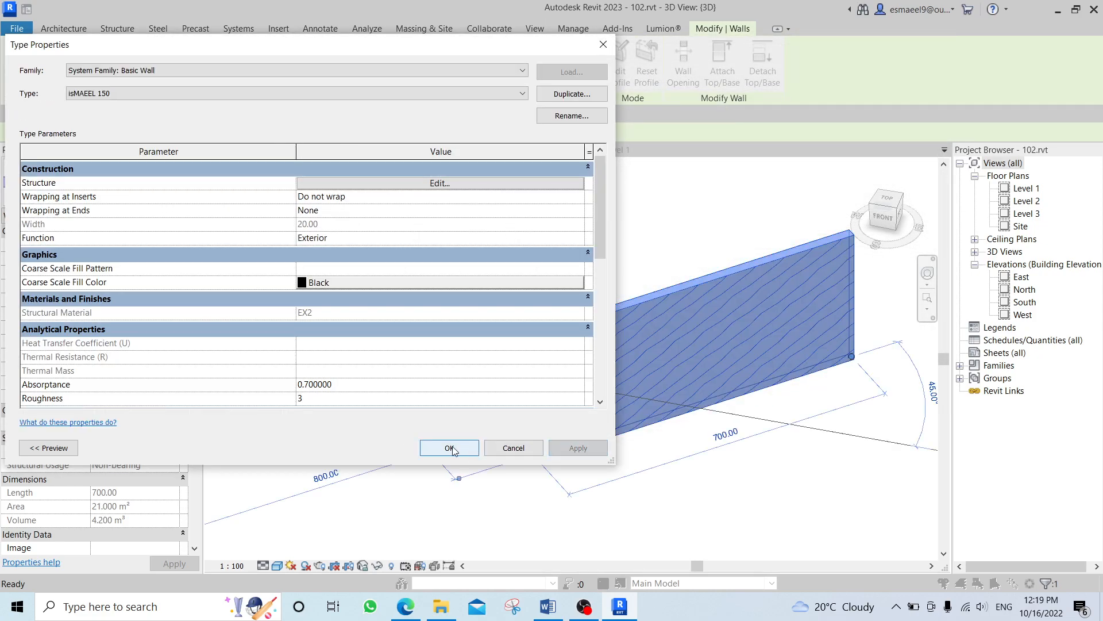
{"action": "left_click", "coordinate": [449, 448]}
{"action": "key", "text": "Escape"}
{"action": "scroll", "coordinate": [719, 385], "scroll_direction": "up", "scroll_amount": 5}
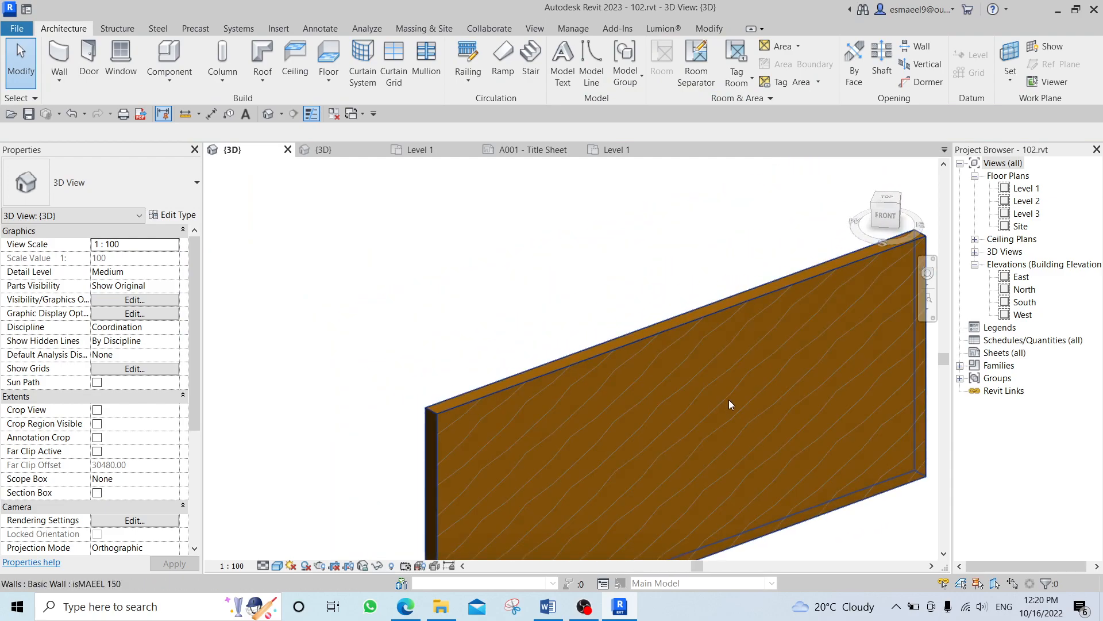
{"action": "middle_click_drag", "start_coordinate": [724, 401], "coordinate": [661, 197]}
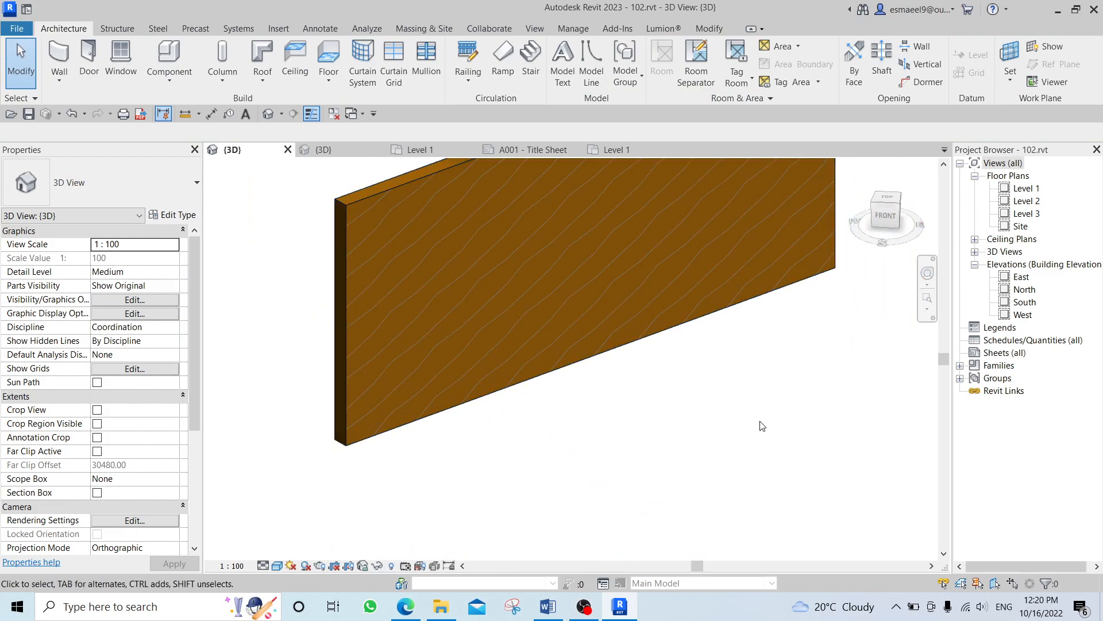
{"action": "scroll", "coordinate": [705, 339], "scroll_direction": "down", "scroll_amount": 6}
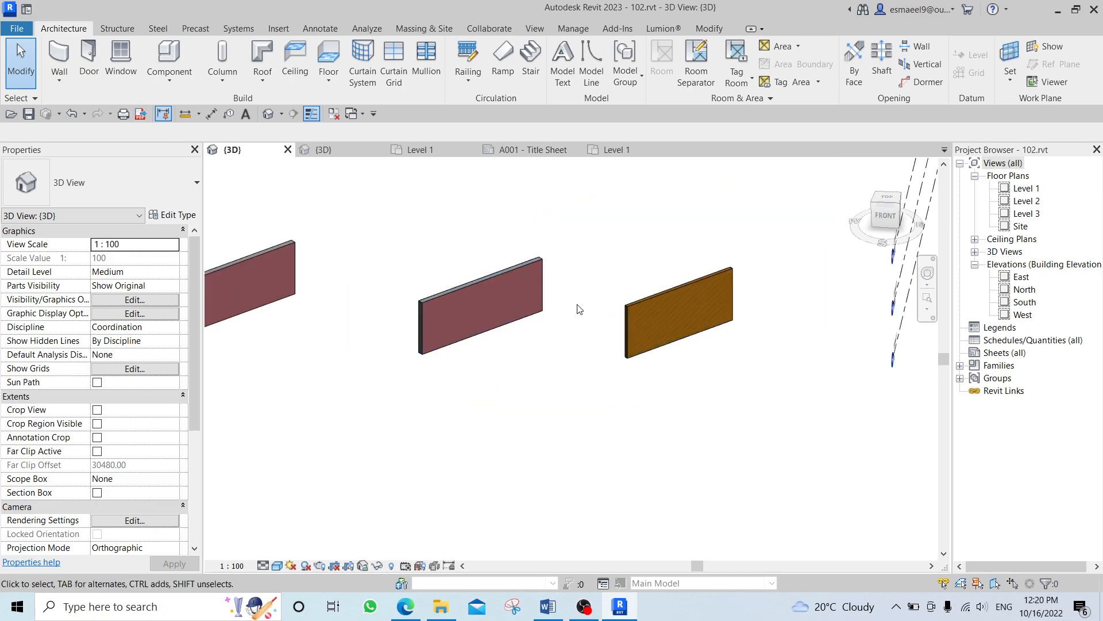
{"action": "left_click", "coordinate": [489, 316]}
{"action": "left_click", "coordinate": [242, 275]}
{"action": "scroll", "coordinate": [718, 373], "scroll_direction": "down", "scroll_amount": 2}
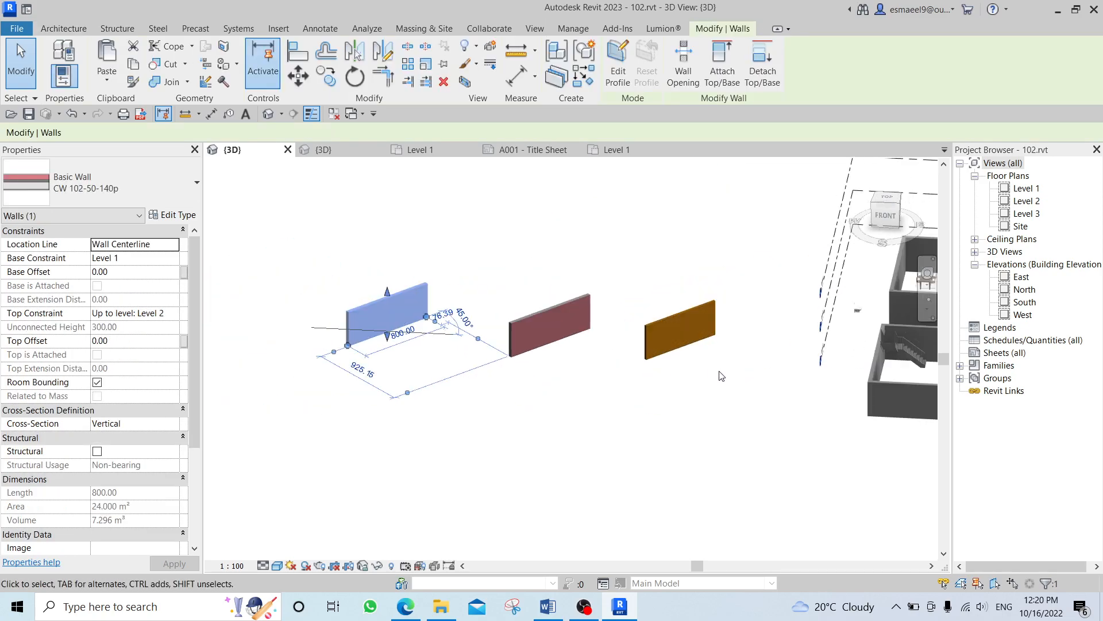
{"action": "scroll", "coordinate": [727, 375], "scroll_direction": "down", "scroll_amount": 2}
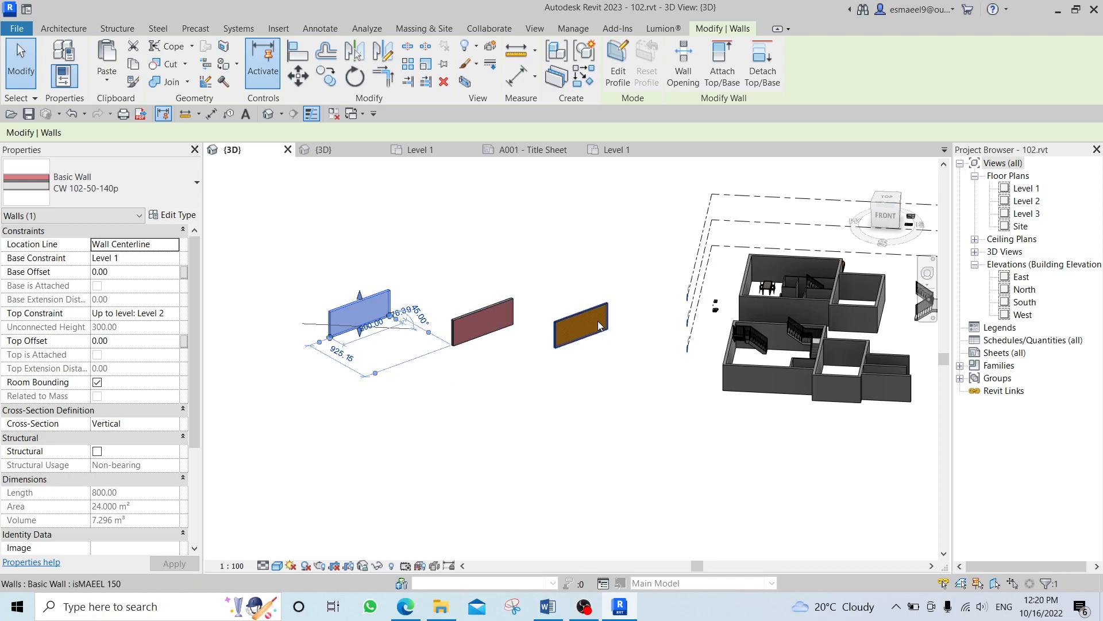
Examine the appearance settings of the EX2 material in the brown wall's structure without changing them.
{"action": "left_click", "coordinate": [580, 325]}
{"action": "left_click", "coordinate": [155, 201]}
{"action": "left_click", "coordinate": [158, 198]}
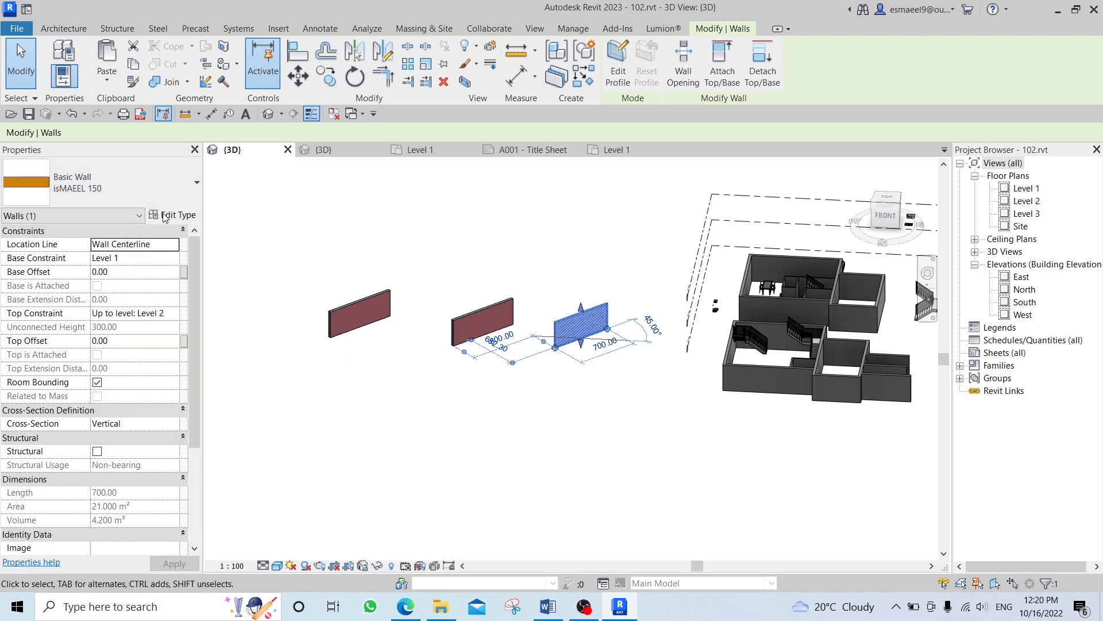
{"action": "left_click", "coordinate": [178, 215]}
{"action": "left_click", "coordinate": [413, 183]}
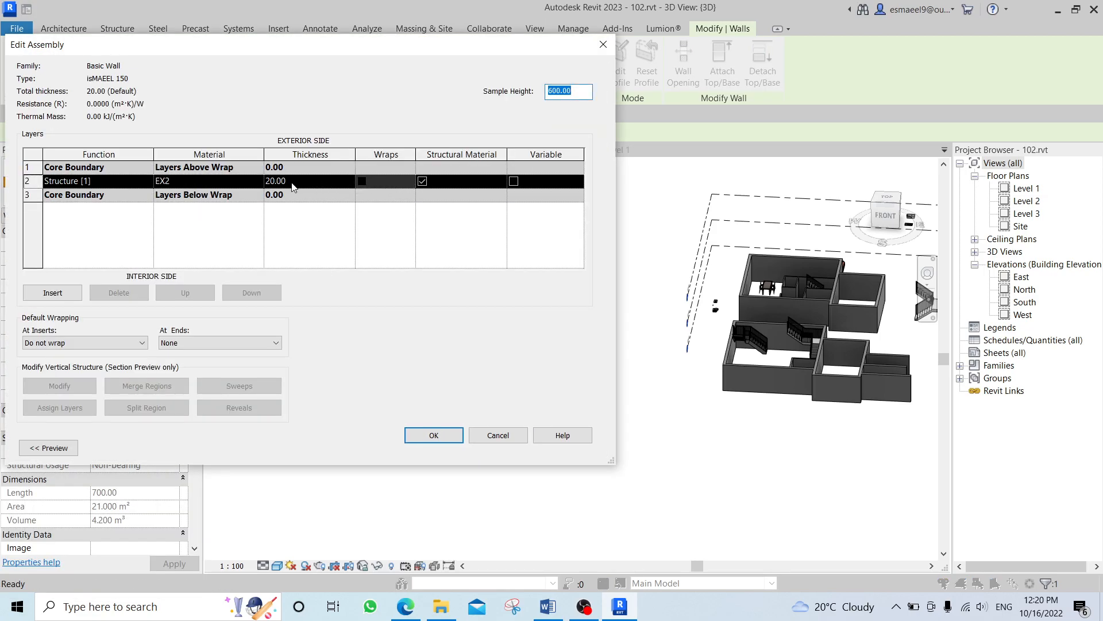
{"action": "left_click", "coordinate": [241, 181]}
{"action": "left_click", "coordinate": [260, 180]}
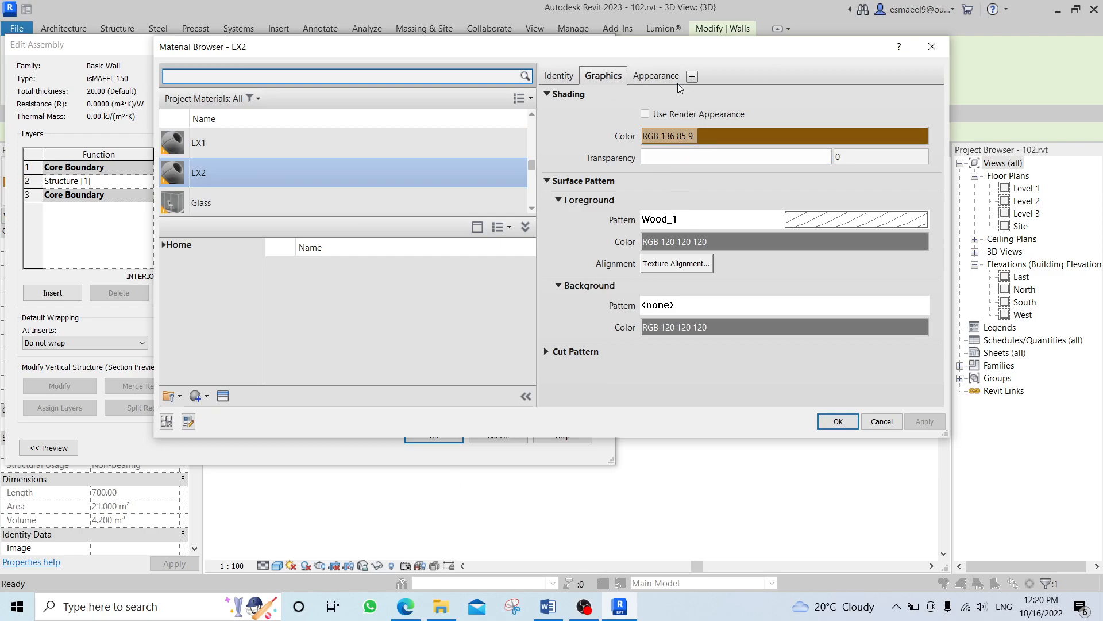
{"action": "left_click", "coordinate": [661, 76]}
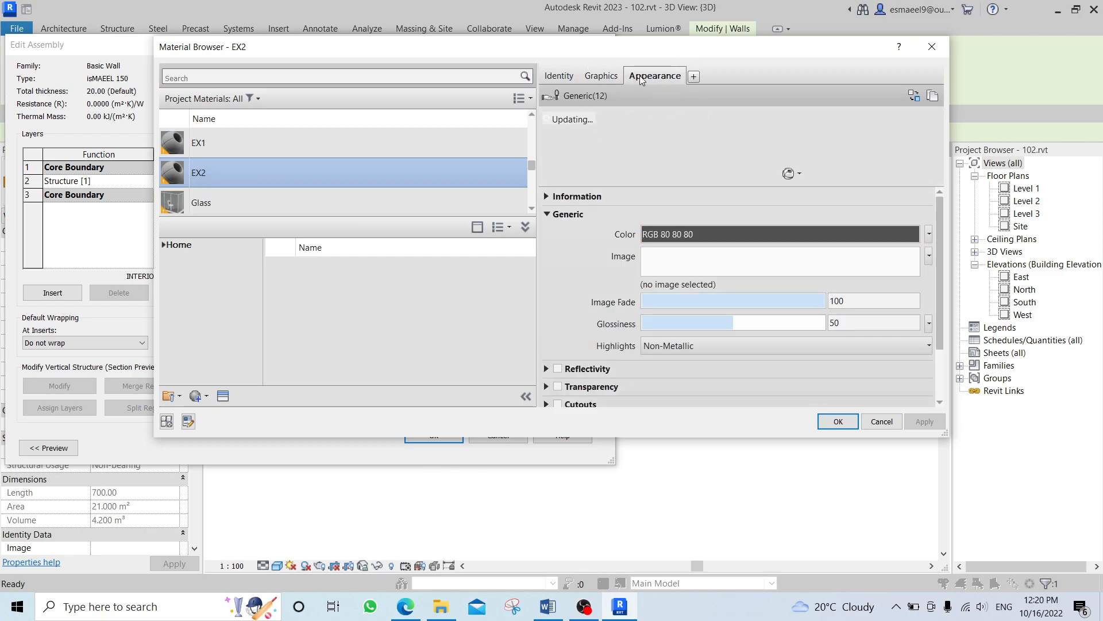
{"action": "left_click", "coordinate": [932, 46]}
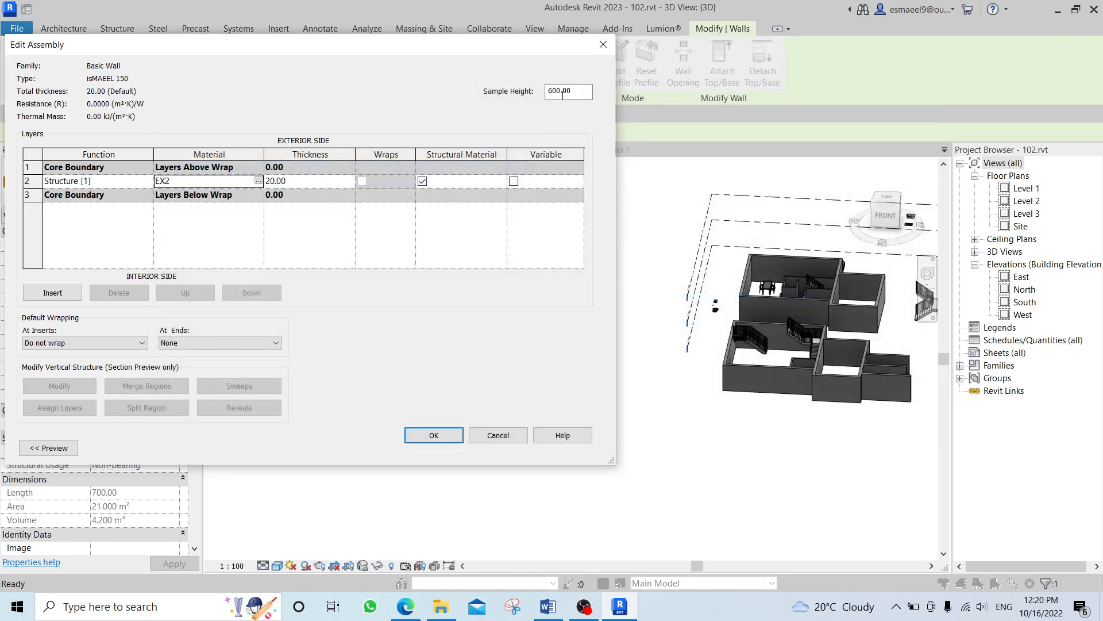
{"action": "left_click", "coordinate": [604, 44]}
{"action": "left_click", "coordinate": [513, 448]}
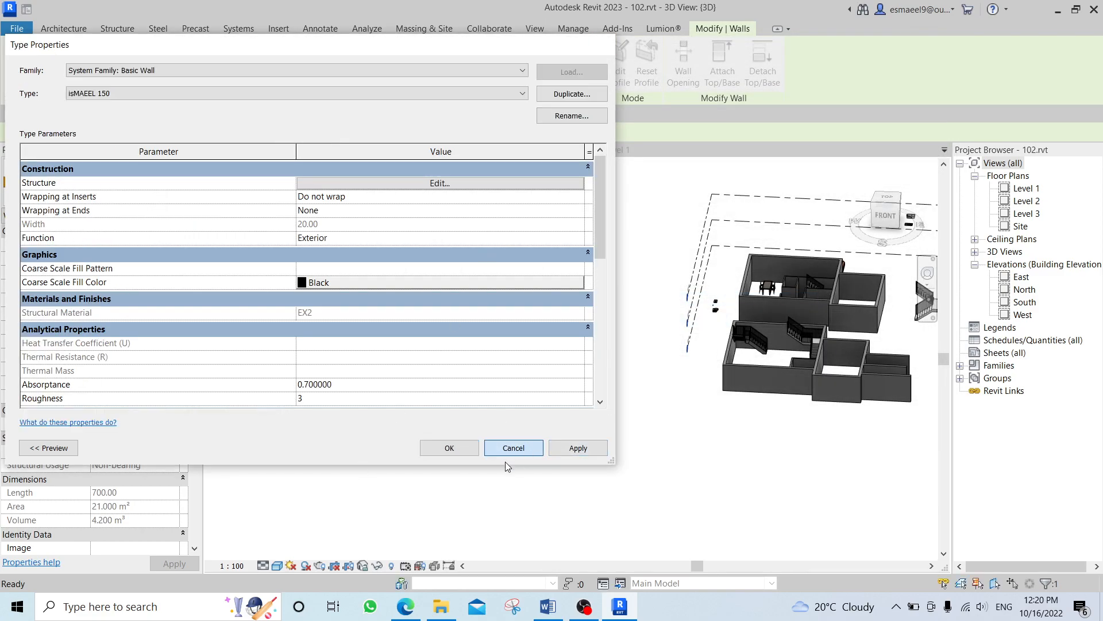
Switch the 3D view's visual style to Hidden Line and back to Shaded.
{"action": "left_click", "coordinate": [278, 566]}
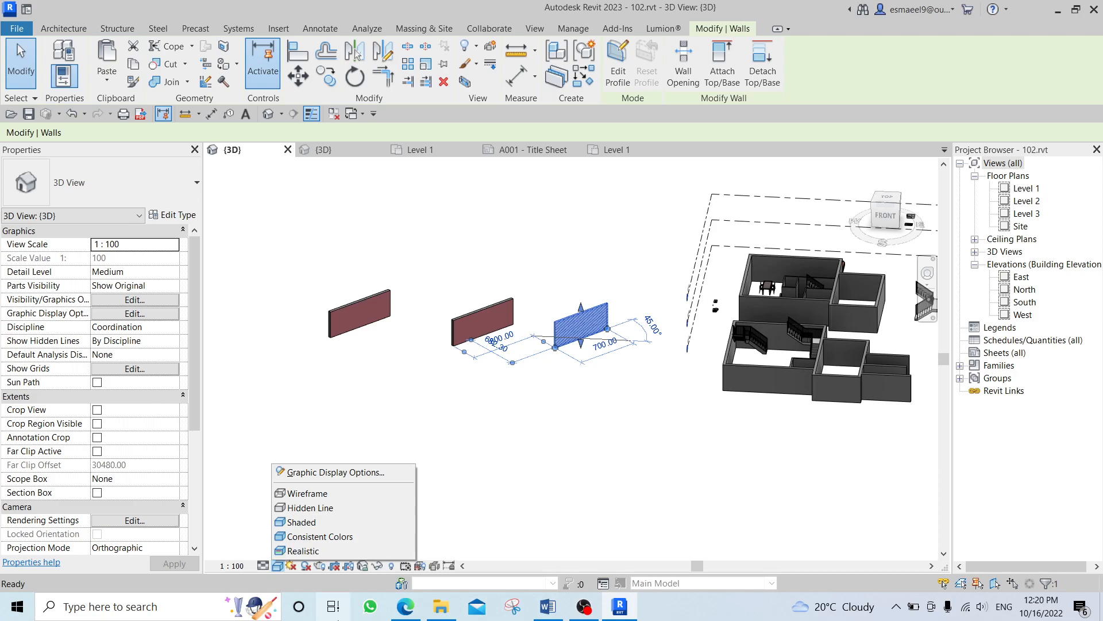
{"action": "left_click", "coordinate": [342, 521]}
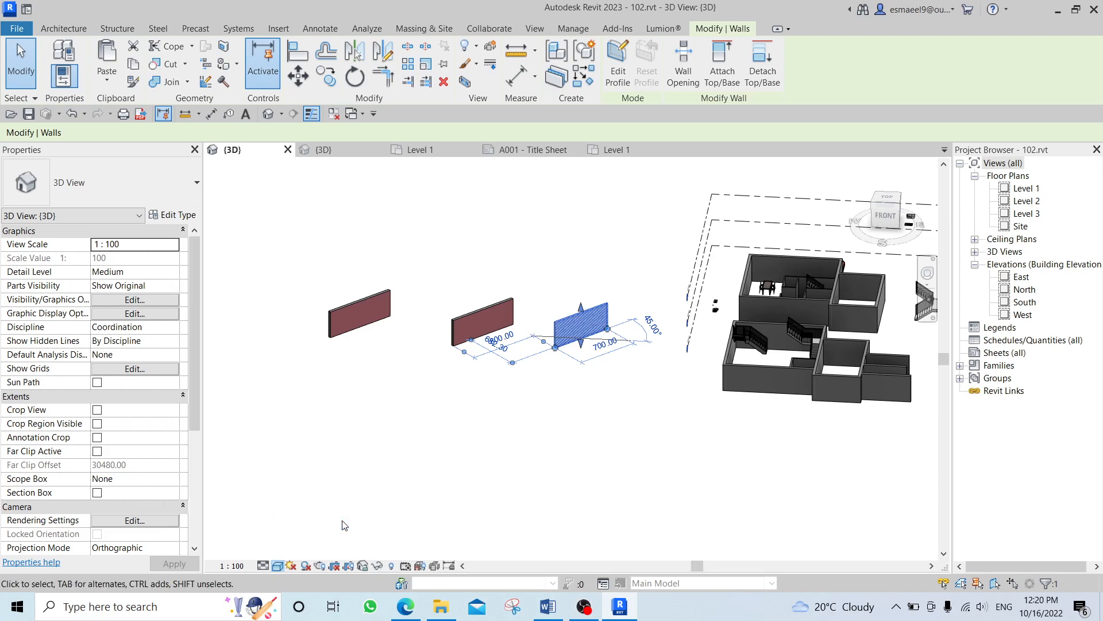
{"action": "left_click", "coordinate": [572, 461]}
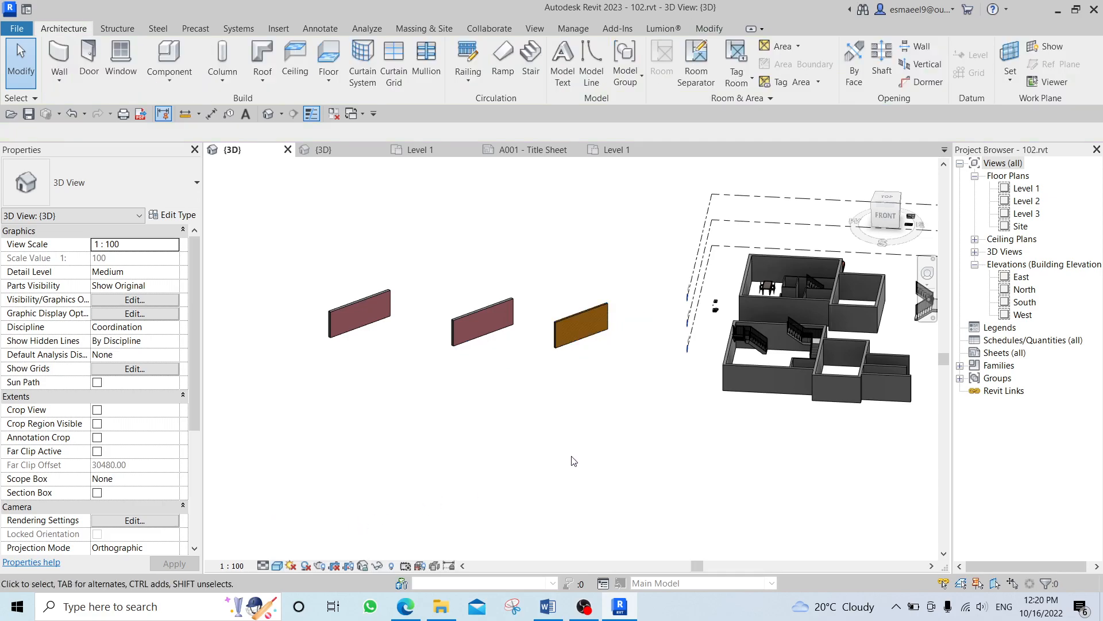
{"action": "left_click", "coordinate": [277, 566]}
{"action": "left_click", "coordinate": [316, 508]}
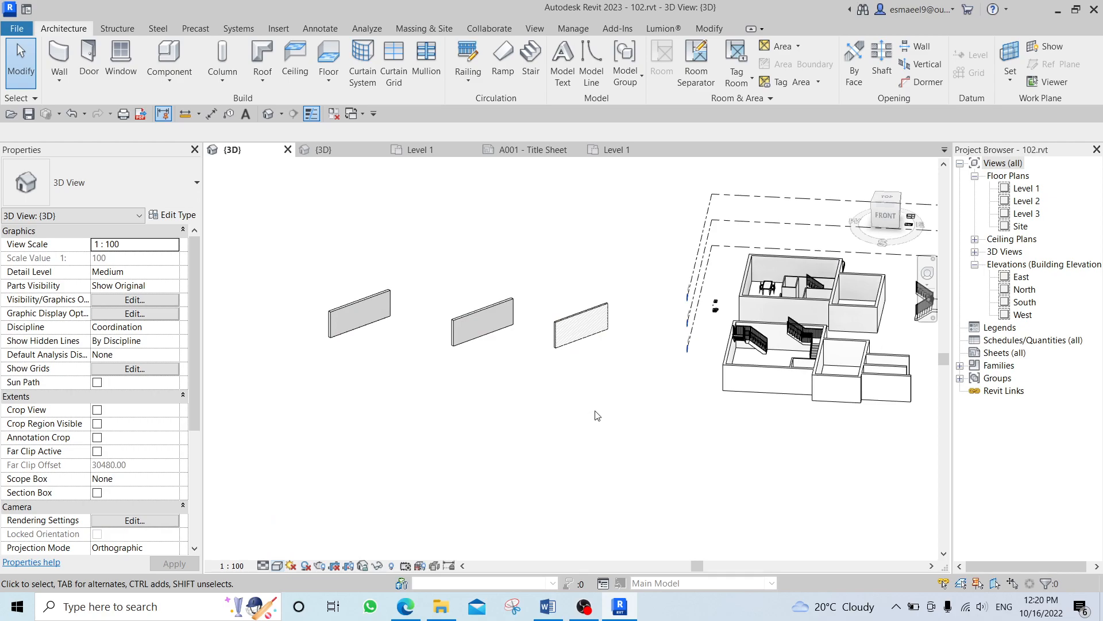
{"action": "key", "text": "s"}
{"action": "key", "text": "d"}
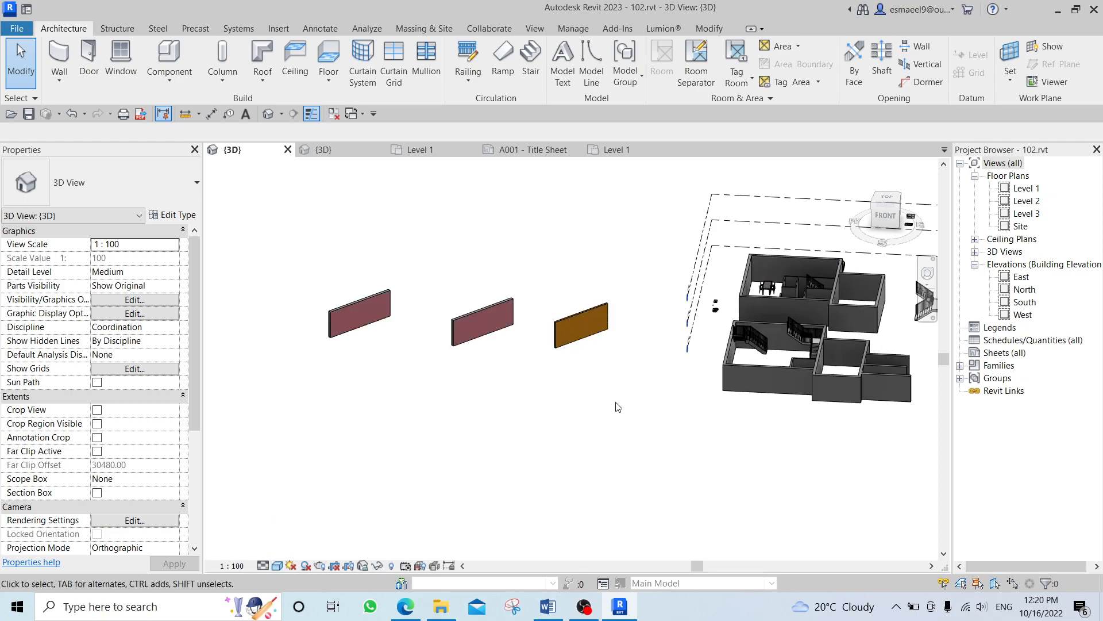
Set the 3D view's visual style to Hidden Line.
{"action": "scroll", "coordinate": [610, 405], "scroll_direction": "down", "scroll_amount": 2}
{"action": "key", "text": "h"}
{"action": "key", "text": "l"}
{"action": "scroll", "coordinate": [708, 342], "scroll_direction": "up", "scroll_amount": 2}
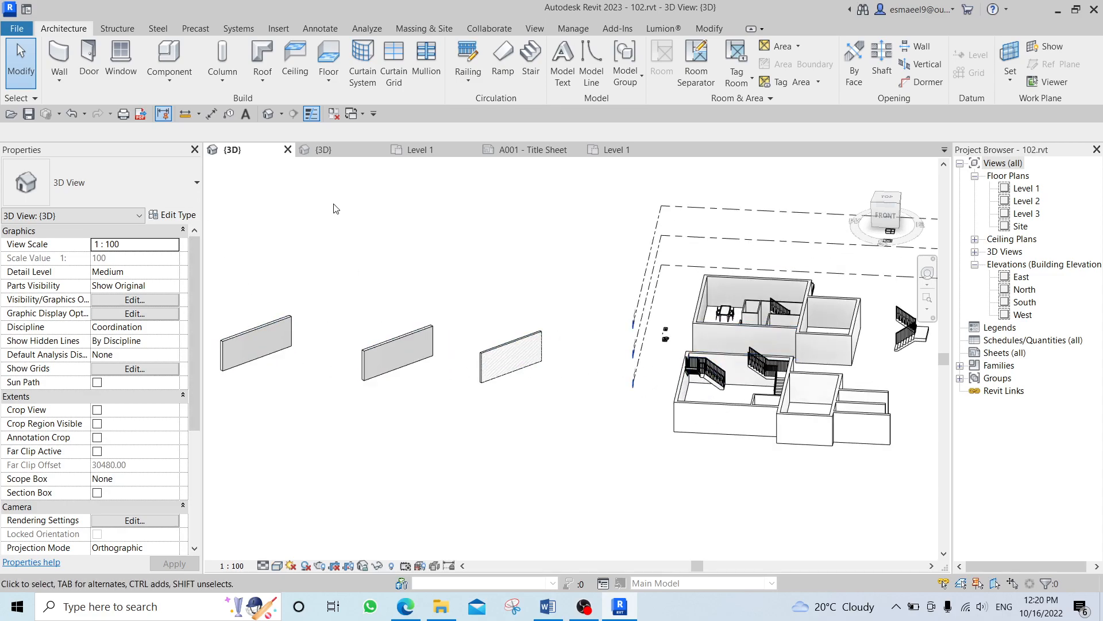
Close the inactive views and the sample project's Level 1 floor plan, returning to the 3D view of 103.rvt.
{"action": "left_click", "coordinate": [334, 114]}
{"action": "left_click", "coordinate": [326, 151]}
{"action": "left_click", "coordinate": [417, 150]}
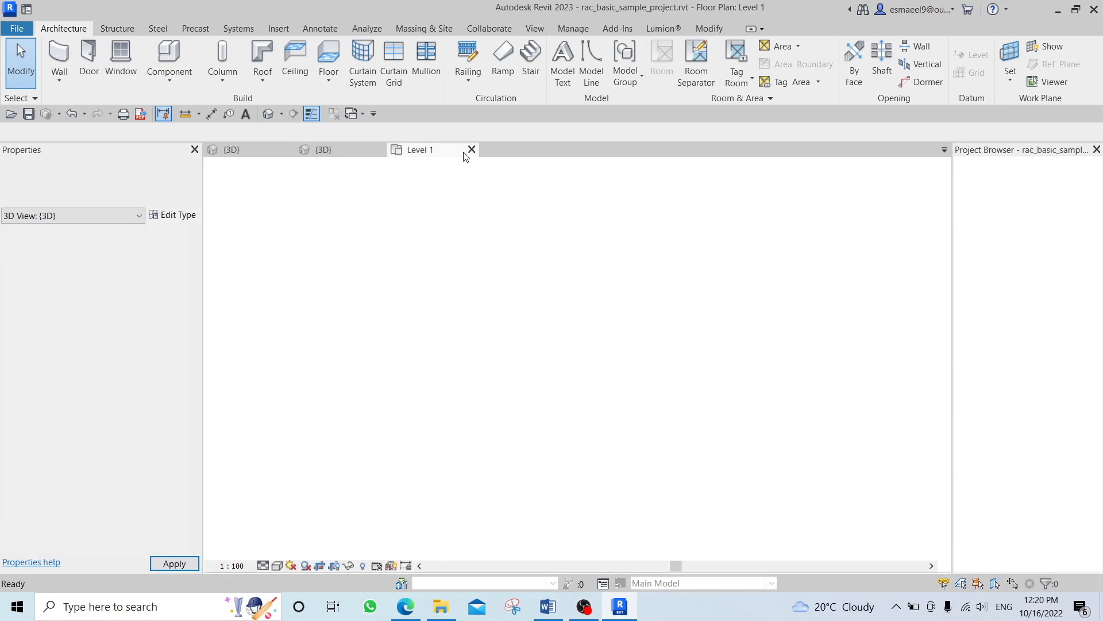
{"action": "left_click", "coordinate": [472, 149]}
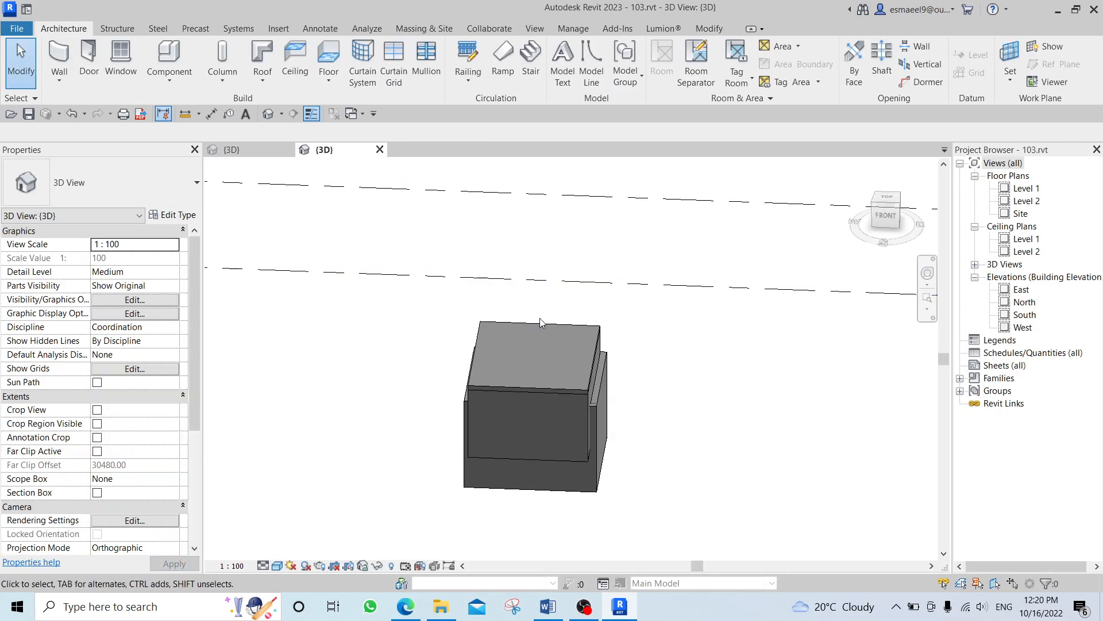
Open the Level 1 floor plan of 103.rvt and check the upper wall of the rectangular room.
{"action": "middle_click_drag", "start_coordinate": [632, 393], "coordinate": [520, 312]}
{"action": "double_click", "coordinate": [1027, 188]}
{"action": "scroll", "coordinate": [555, 373], "scroll_direction": "up", "scroll_amount": 4}
{"action": "left_click", "coordinate": [457, 304]}
{"action": "middle_click_drag", "start_coordinate": [434, 375], "coordinate": [469, 347]}
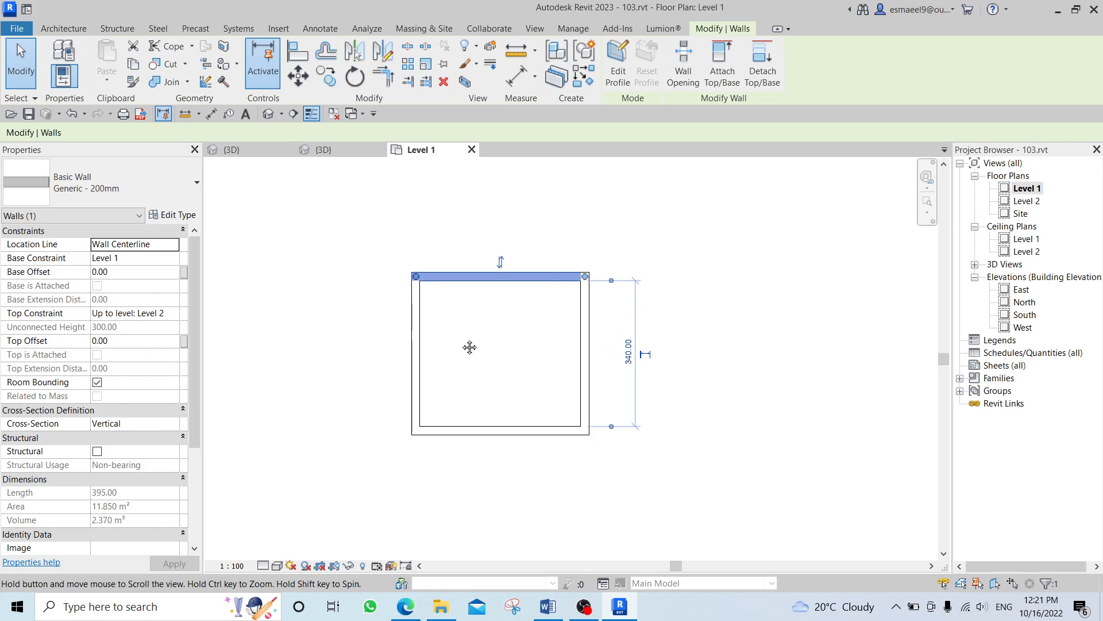
{"action": "key", "text": "Escape"}
{"action": "left_click", "coordinate": [506, 277]}
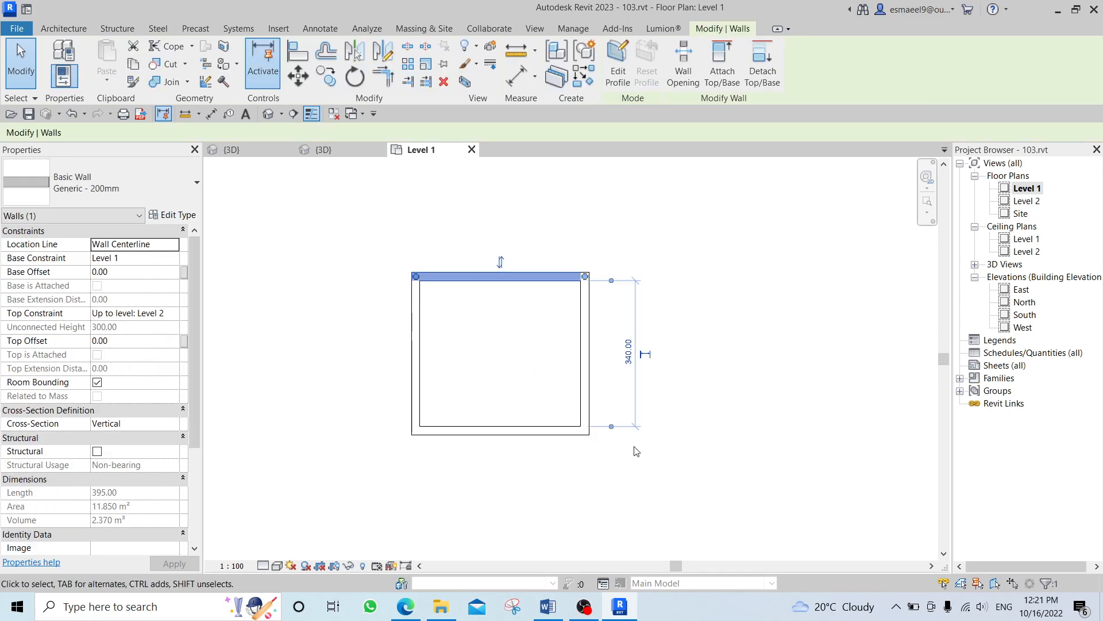
{"action": "key", "text": "Escape"}
{"action": "middle_click_drag", "start_coordinate": [788, 306], "coordinate": [496, 316]}
{"action": "middle_click_drag", "start_coordinate": [416, 314], "coordinate": [574, 295]}
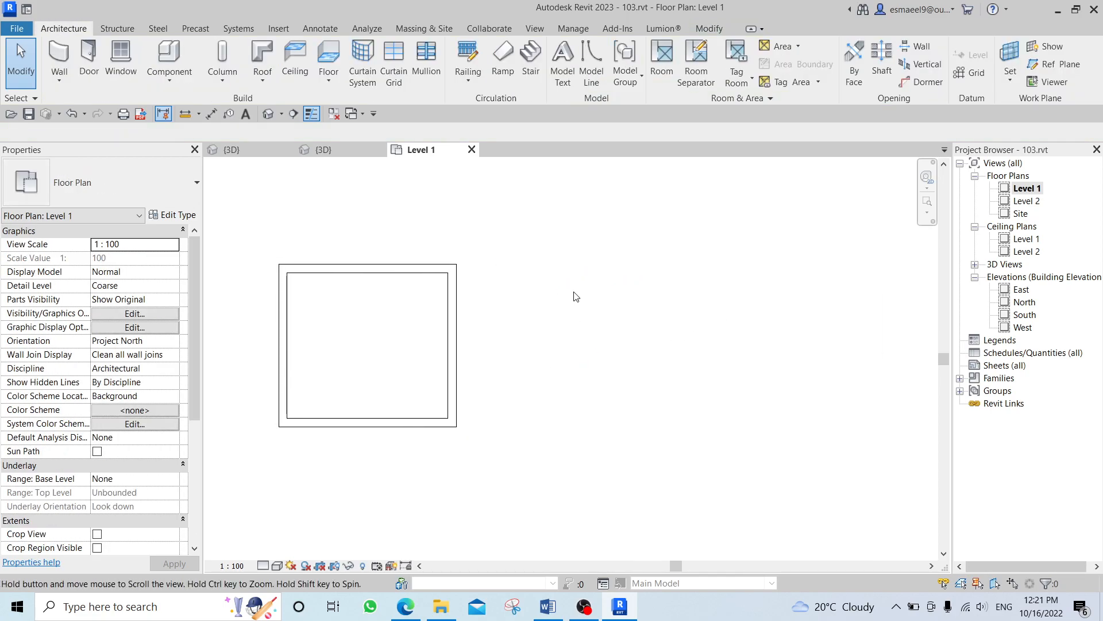
{"action": "left_click", "coordinate": [391, 267]}
{"action": "middle_click_drag", "start_coordinate": [372, 299], "coordinate": [454, 287]}
{"action": "key", "text": "Escape"}
{"action": "key", "text": "d"}
{"action": "key", "text": "i"}
{"action": "left_click", "coordinate": [531, 260]}
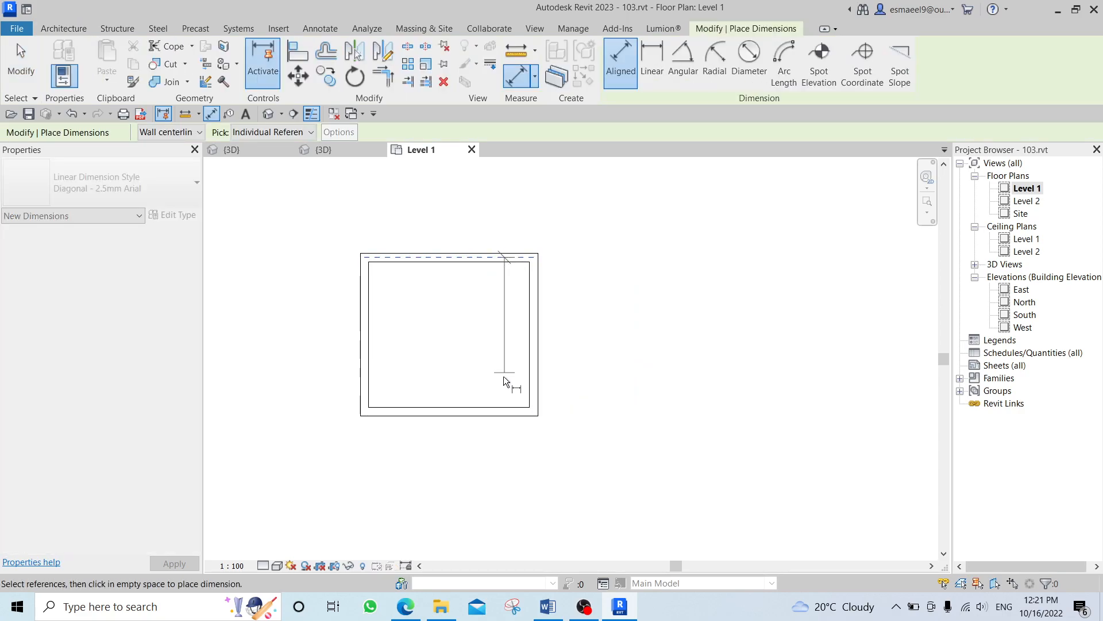
{"action": "left_click", "coordinate": [500, 411]}
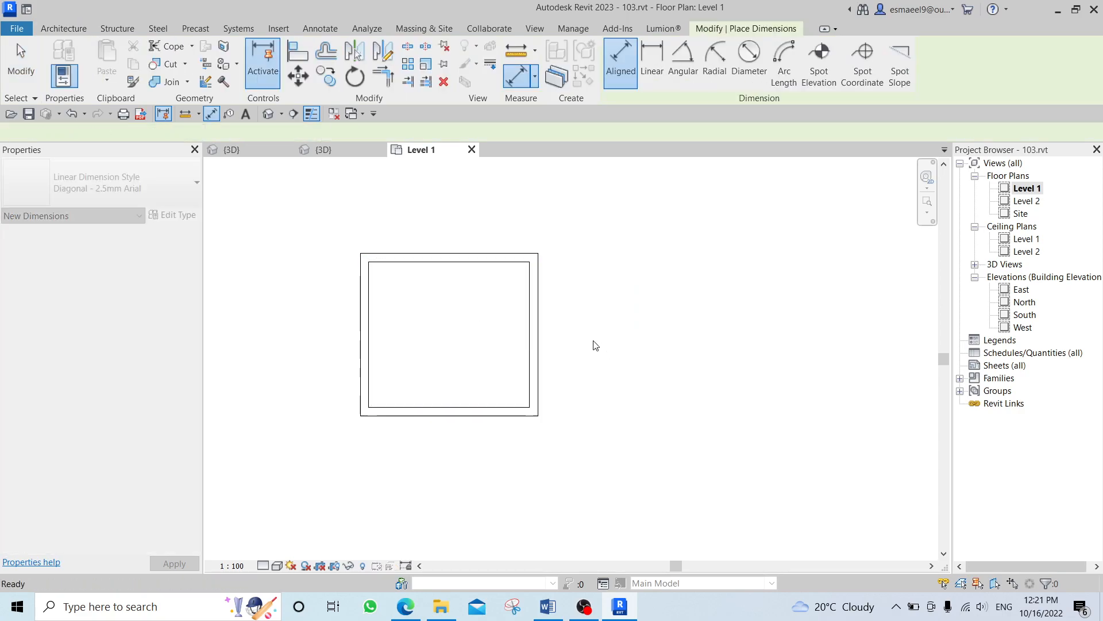
{"action": "key", "text": "Escape"}
{"action": "left_click", "coordinate": [525, 255]}
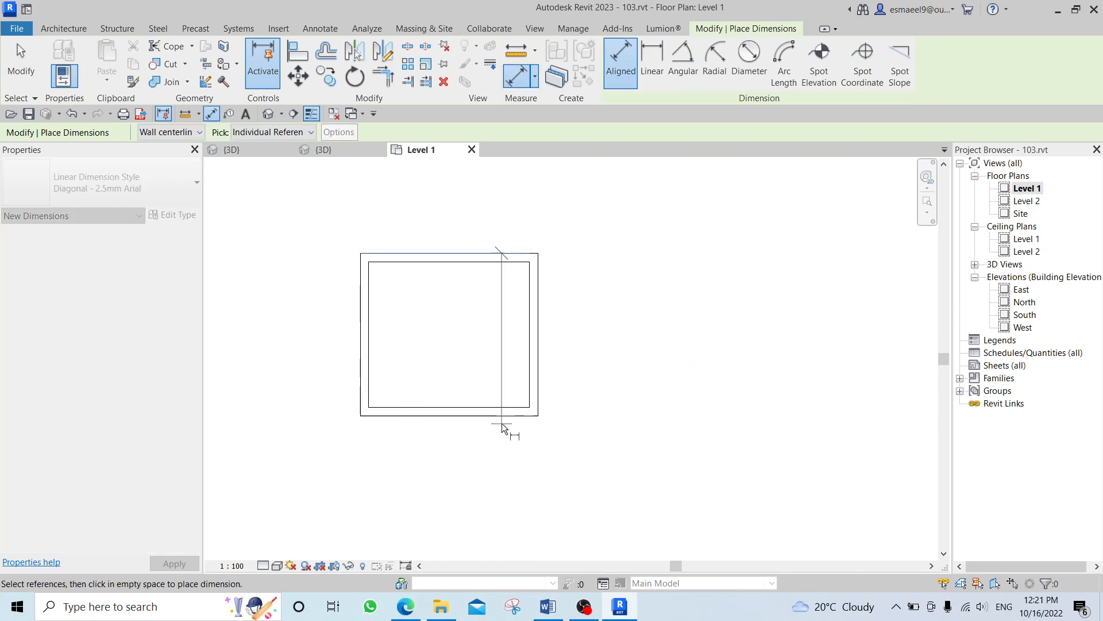
{"action": "left_click", "coordinate": [509, 416]}
{"action": "key", "text": "Escape"}
{"action": "key", "text": "Escape"}
{"action": "key", "text": "d"}
{"action": "key", "text": "i"}
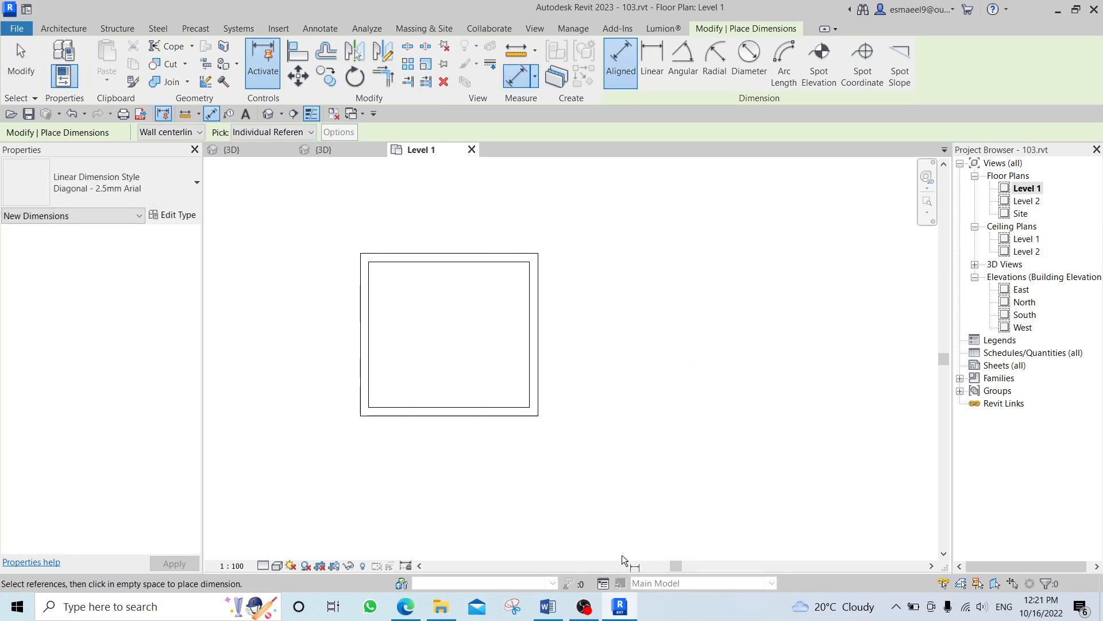
Open the reference image 103B.png from the Desktop's Revit Fall Semester folder, examine its dimensions, and return to Revit.
{"action": "left_click", "coordinate": [441, 607]}
{"action": "left_click", "coordinate": [383, 158]}
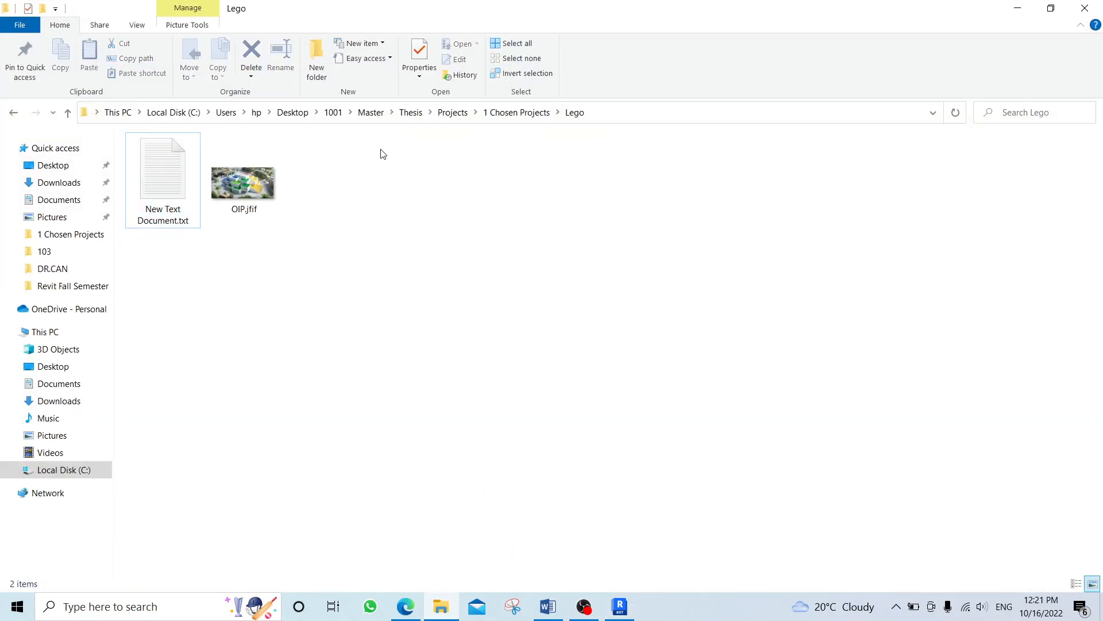
{"action": "left_click", "coordinate": [280, 111]}
{"action": "key", "text": "r"}
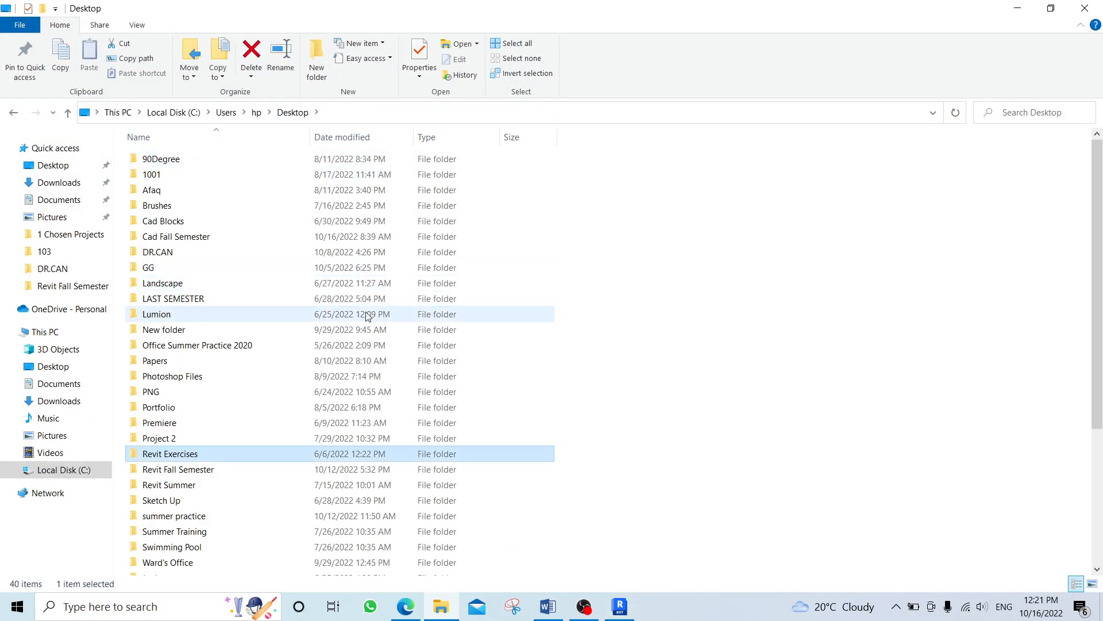
{"action": "double_click", "coordinate": [192, 477]}
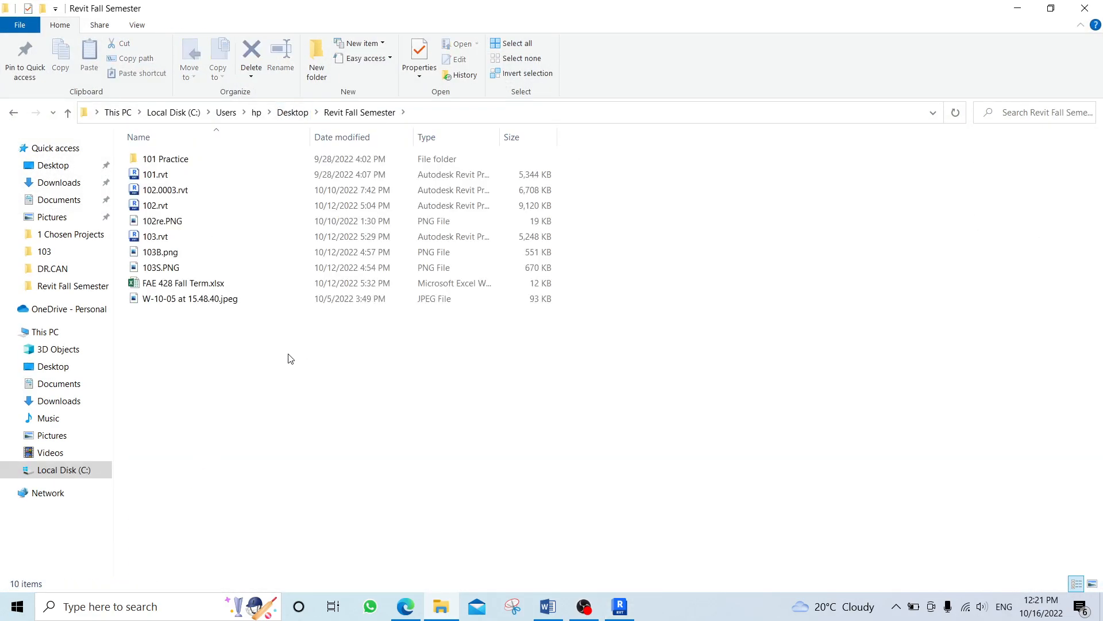
{"action": "scroll", "coordinate": [283, 319], "scroll_direction": "up", "scroll_amount": 2, "text": "ctrl"}
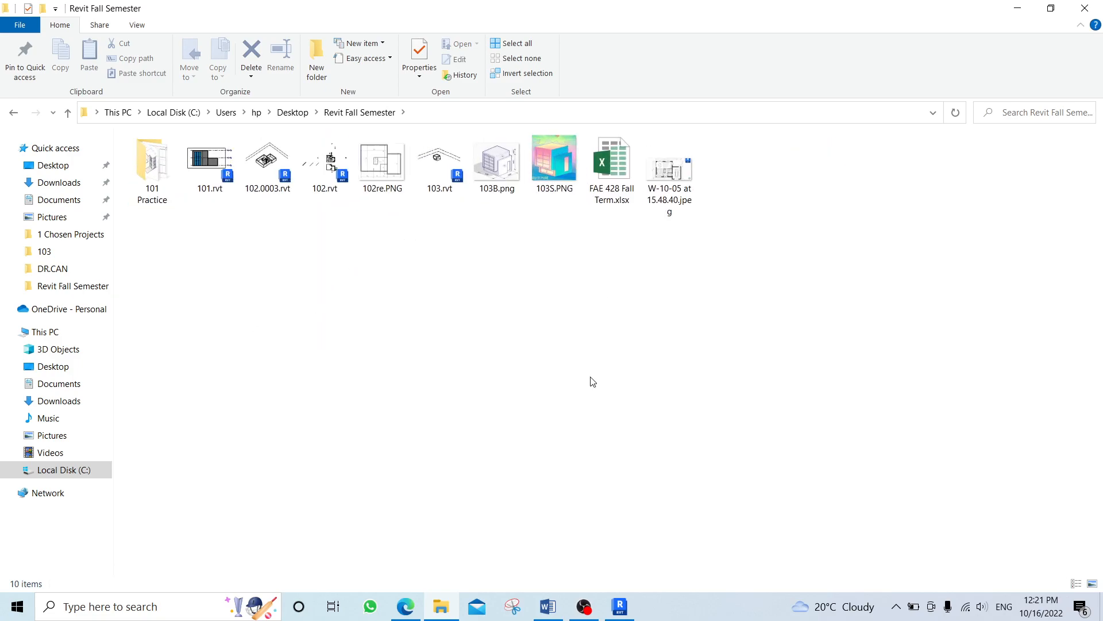
{"action": "left_click", "coordinate": [512, 162]}
{"action": "double_click", "coordinate": [511, 162]}
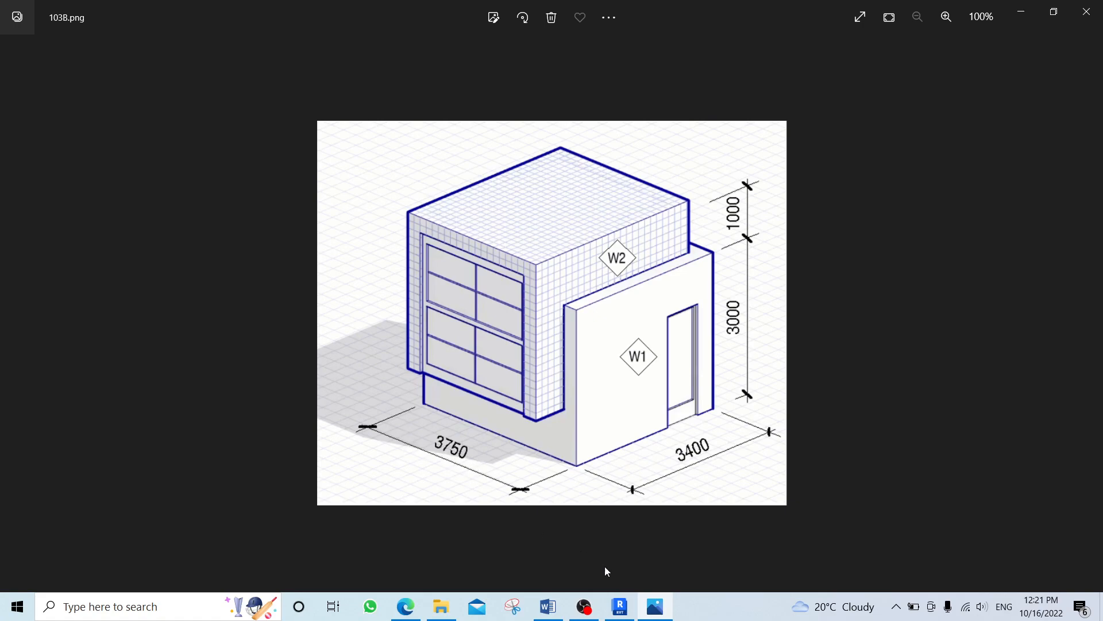
{"action": "left_click", "coordinate": [617, 609]}
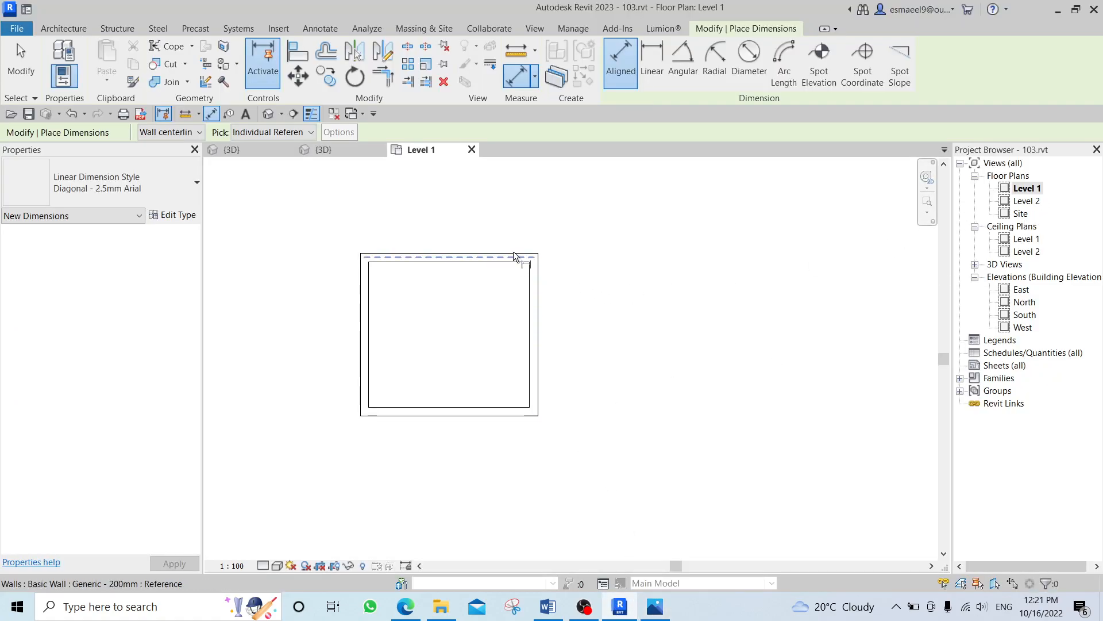
{"action": "key", "text": "Escape"}
{"action": "key", "text": "d"}
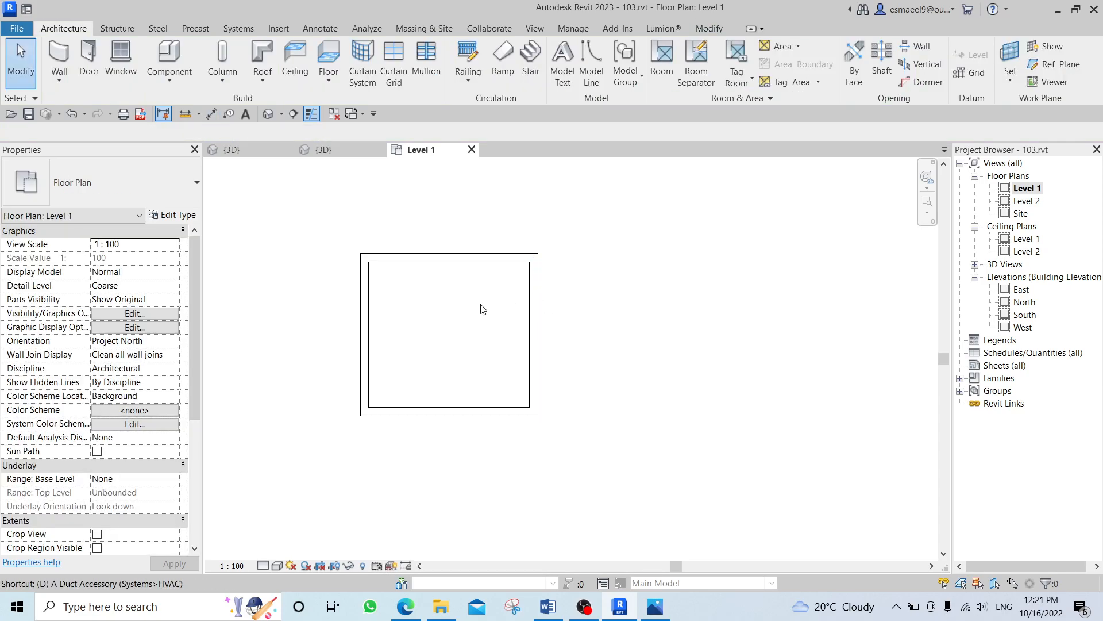
{"action": "key", "text": "i"}
{"action": "left_click", "coordinate": [477, 266]}
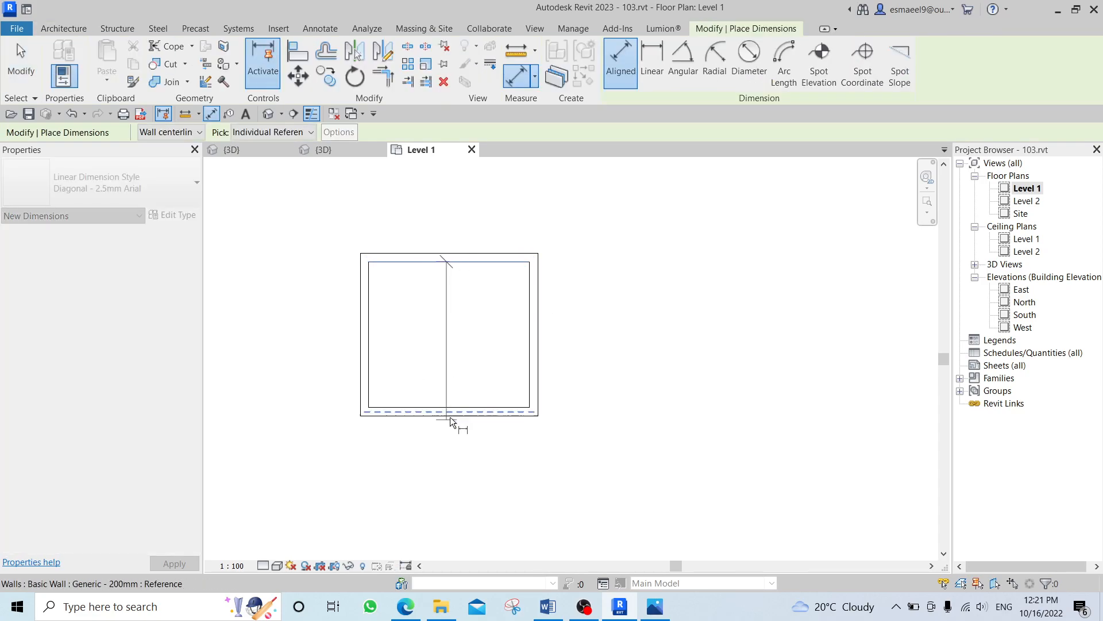
{"action": "key", "text": "Escape"}
{"action": "key", "text": "Escape"}
Check the room's inside depth and width on the Level 1 plan against the dimensions in 103B.png.
{"action": "middle_click_drag", "start_coordinate": [499, 329], "coordinate": [562, 314]}
{"action": "left_click", "coordinate": [550, 248]}
{"action": "scroll", "coordinate": [640, 309], "scroll_direction": "up", "scroll_amount": 1}
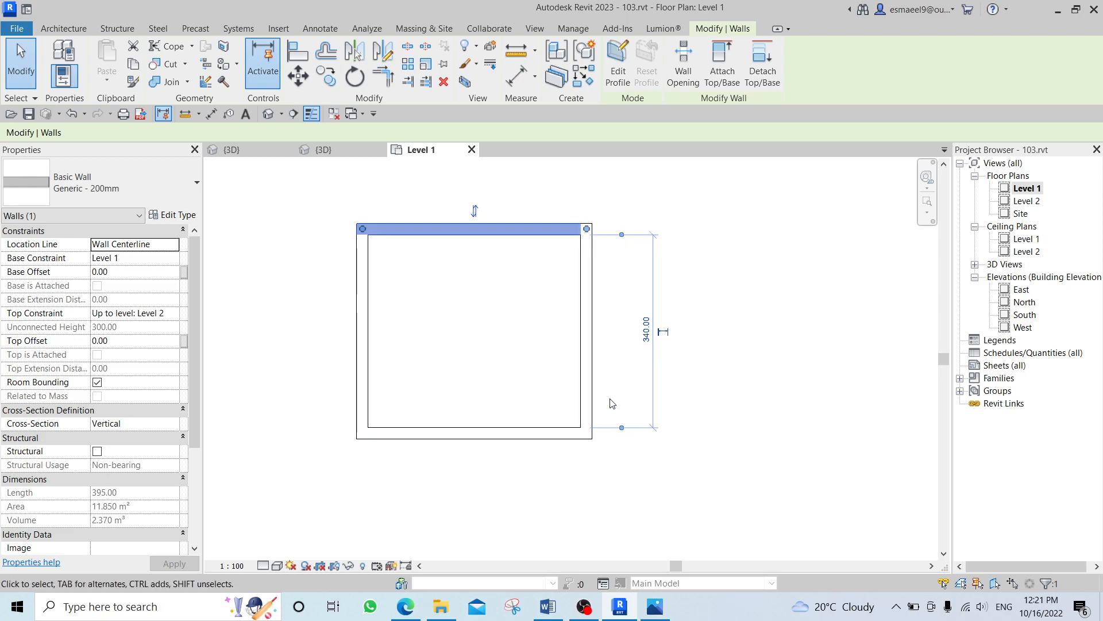
{"action": "left_click", "coordinate": [620, 386]}
{"action": "left_click", "coordinate": [586, 310]}
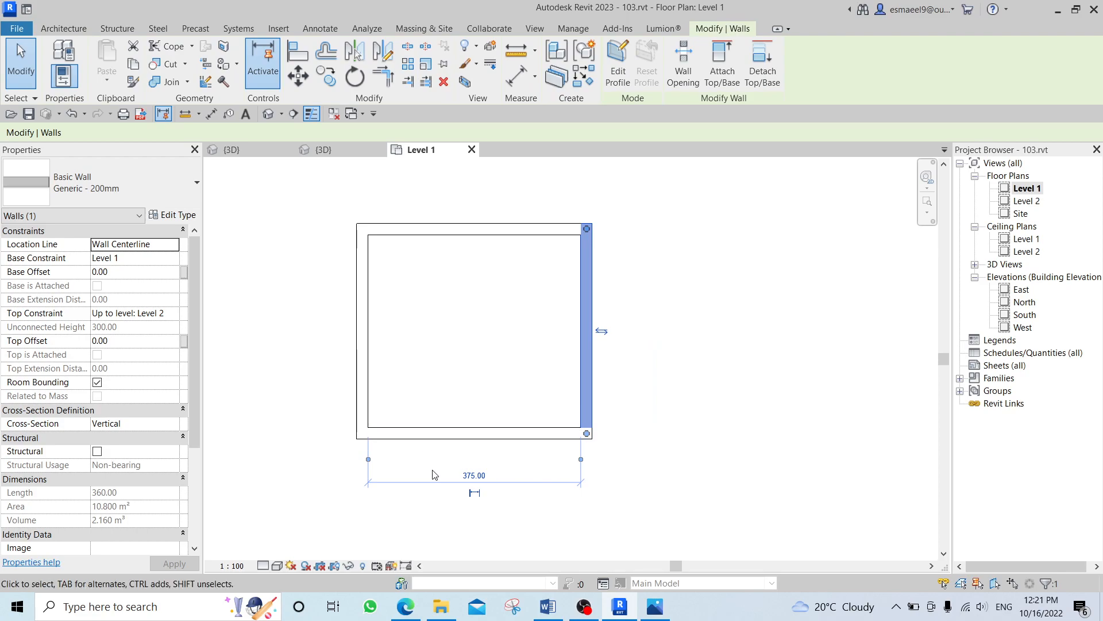
{"action": "left_click", "coordinate": [559, 618]}
{"action": "left_click", "coordinate": [559, 617]}
{"action": "left_click", "coordinate": [647, 610]}
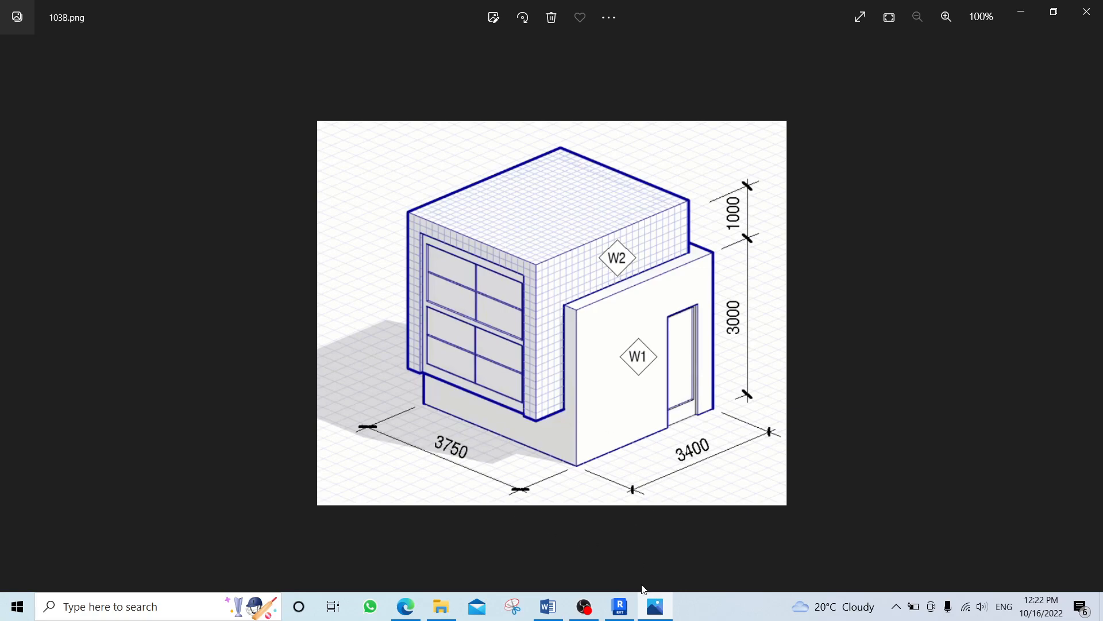
{"action": "left_click", "coordinate": [655, 613]}
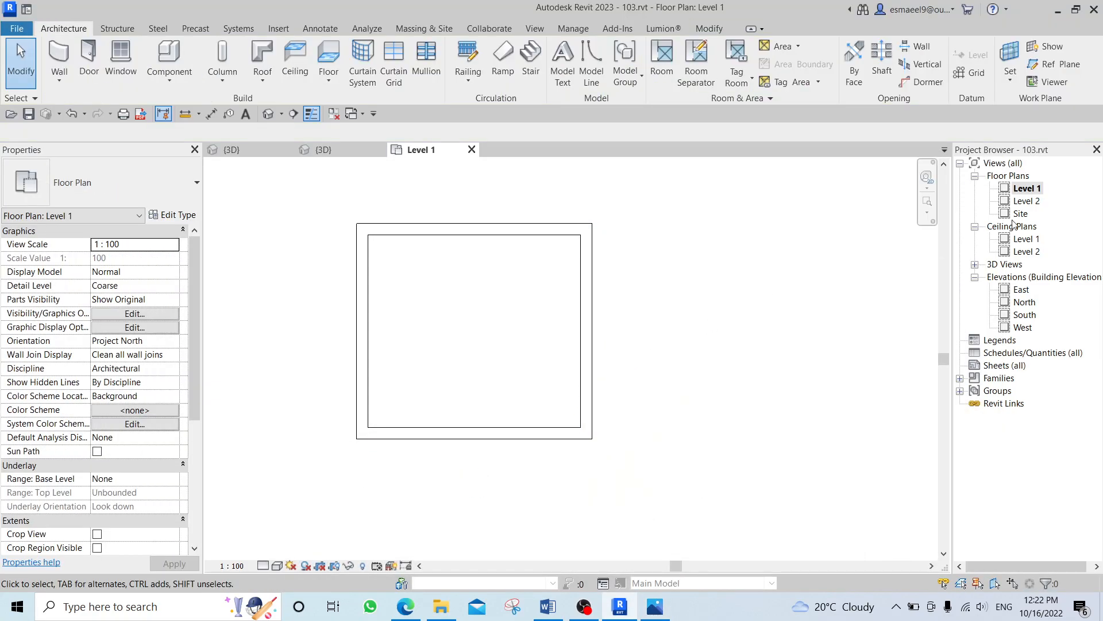
Examine the Level 2 floor plan and the constraints of the upper block's side wall in the 3D view.
{"action": "double_click", "coordinate": [1038, 201]}
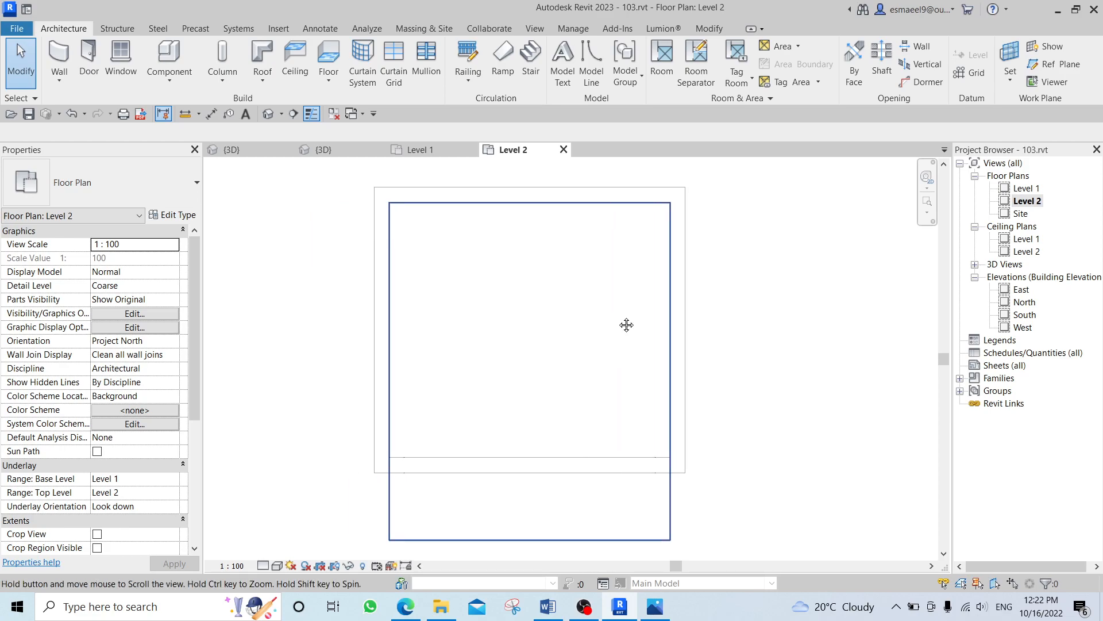
{"action": "key", "text": "d"}
{"action": "scroll", "coordinate": [616, 315], "scroll_direction": "down", "scroll_amount": 3}
{"action": "scroll", "coordinate": [505, 298], "scroll_direction": "up", "scroll_amount": 7}
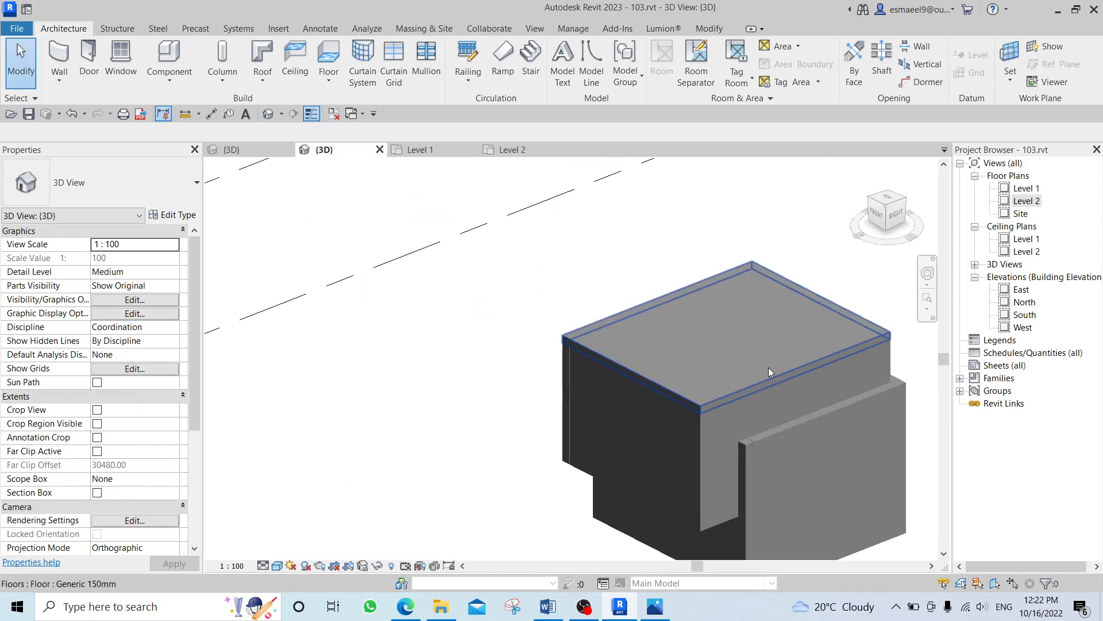
{"action": "middle_click_drag", "start_coordinate": [763, 368], "coordinate": [602, 283]}
{"action": "left_click", "coordinate": [601, 313]}
{"action": "scroll", "coordinate": [589, 323], "scroll_direction": "up", "scroll_amount": 2}
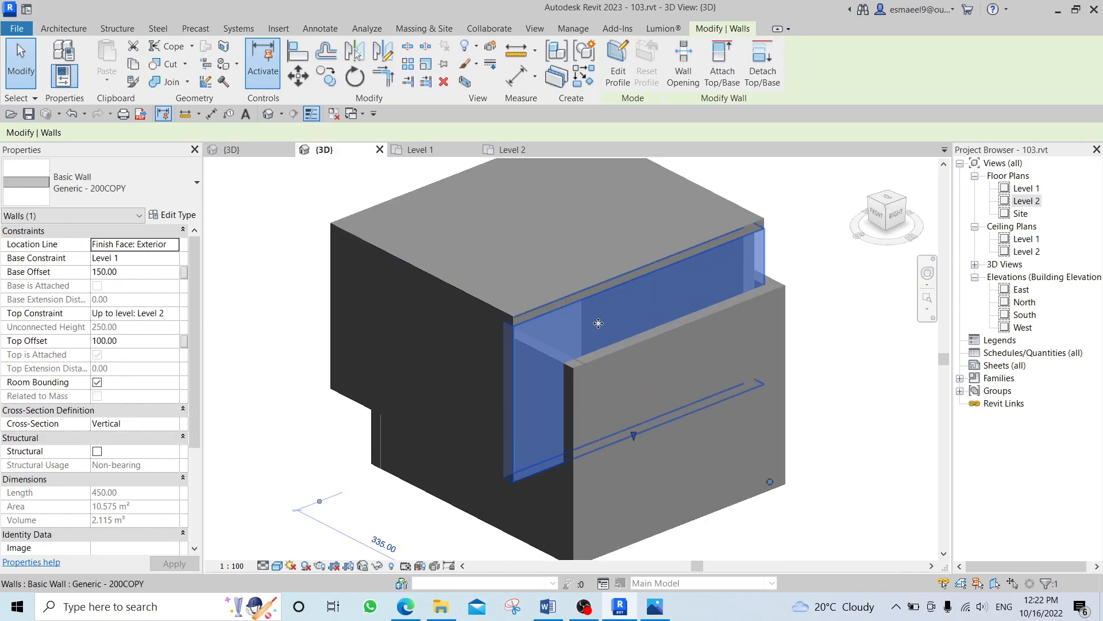
{"action": "key", "text": "Escape"}
Draw a separate vertical Generic - 200mm wall about 370 cm long beside the room on Level 1 and view it in 3D.
{"action": "double_click", "coordinate": [1027, 189]}
{"action": "scroll", "coordinate": [515, 350], "scroll_direction": "down", "scroll_amount": 3}
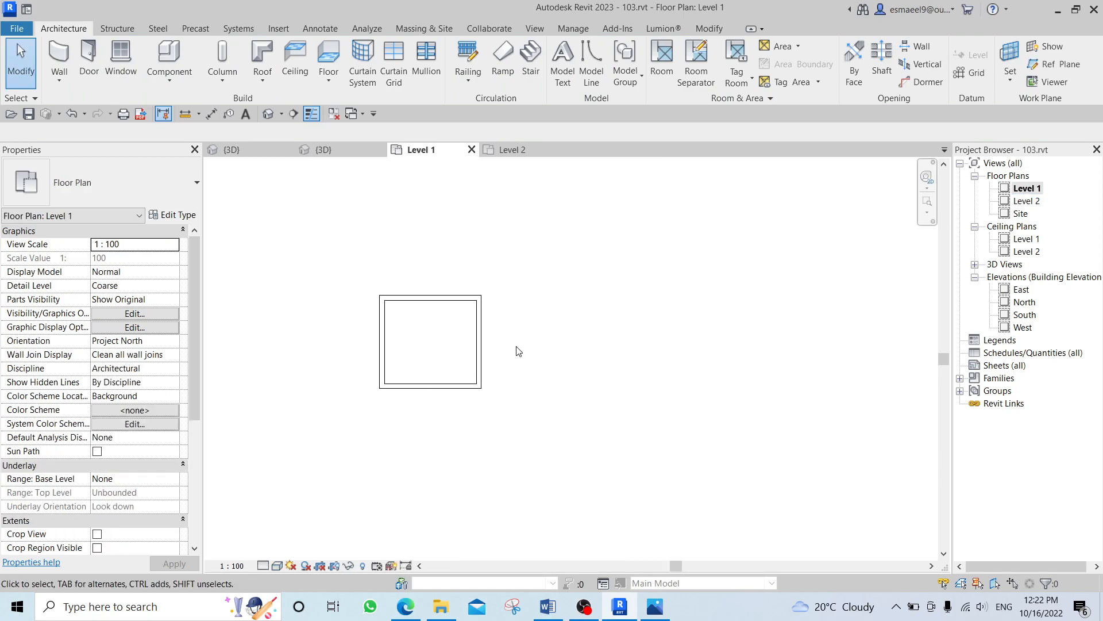
{"action": "left_click", "coordinate": [480, 331]}
{"action": "key", "text": "c"}
{"action": "key", "text": "s"}
{"action": "left_click", "coordinate": [654, 315]}
{"action": "left_click", "coordinate": [654, 405]}
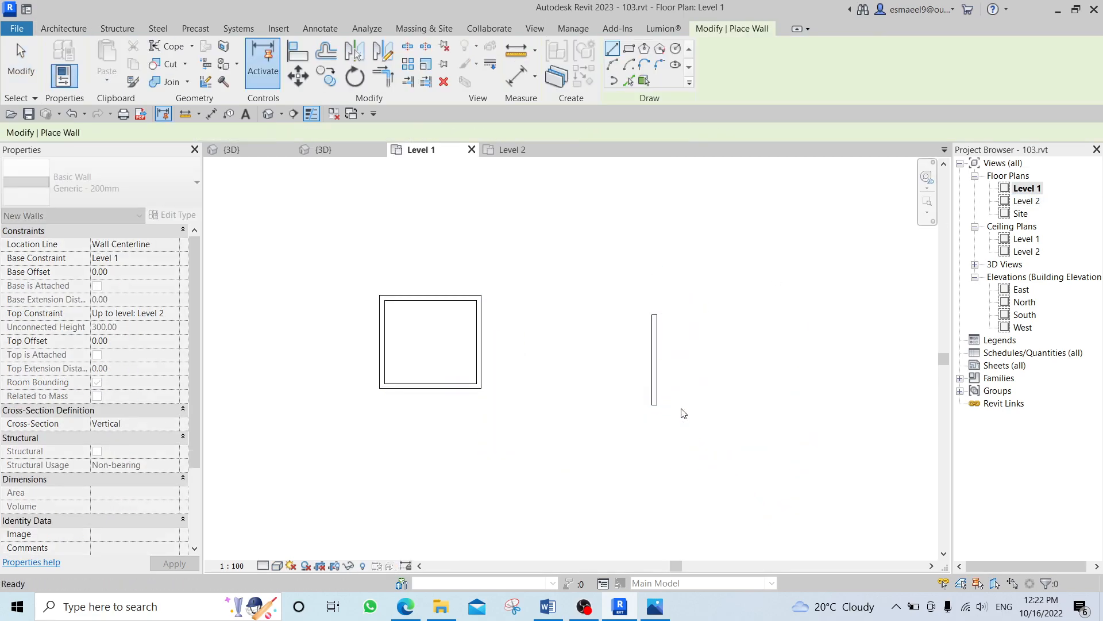
{"action": "key", "text": "Escape"}
{"action": "key", "text": "3"}
{"action": "key", "text": "d"}
{"action": "scroll", "coordinate": [712, 385], "scroll_direction": "down", "scroll_amount": 3}
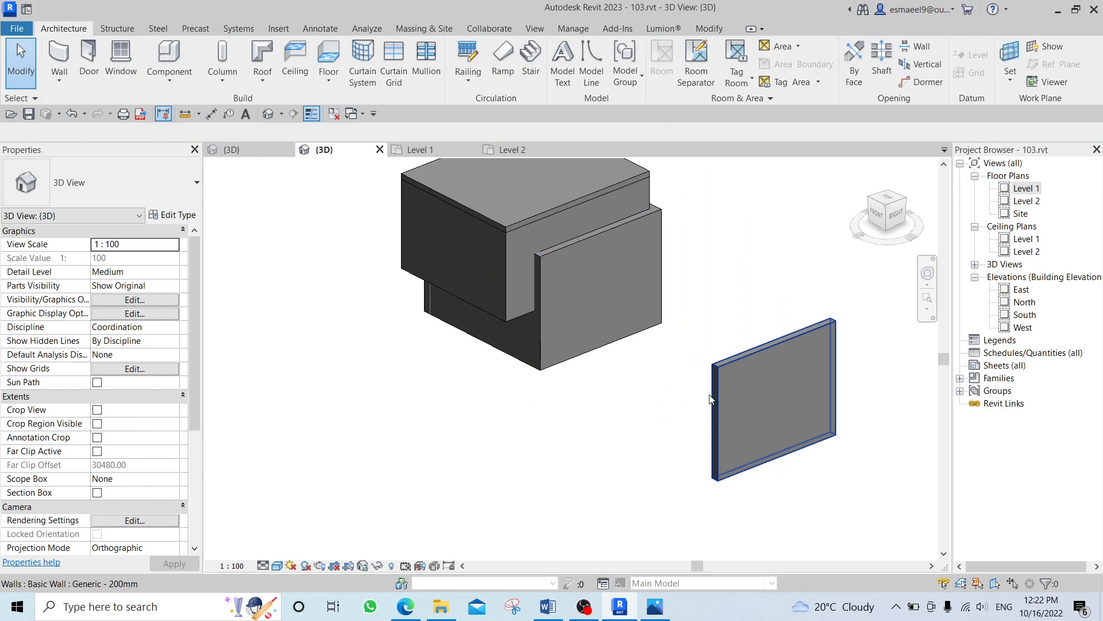
{"action": "middle_click_drag", "start_coordinate": [773, 427], "coordinate": [657, 374]}
Move the separate wall on the Level 1 plan into line with the room's right wall, just beyond its upper end, and check it in 3D.
{"action": "double_click", "coordinate": [1026, 189]}
{"action": "middle_click_drag", "start_coordinate": [723, 308], "coordinate": [622, 368]}
{"action": "left_click", "coordinate": [555, 408]}
{"action": "left_click_drag", "start_coordinate": [555, 406], "coordinate": [379, 279]}
{"action": "left_click", "coordinate": [461, 354]}
{"action": "key", "text": "ctrl+shift+Tab"}
{"action": "scroll", "coordinate": [641, 319], "scroll_direction": "down", "scroll_amount": 2}
{"action": "middle_click_drag", "start_coordinate": [641, 319], "coordinate": [654, 372]}
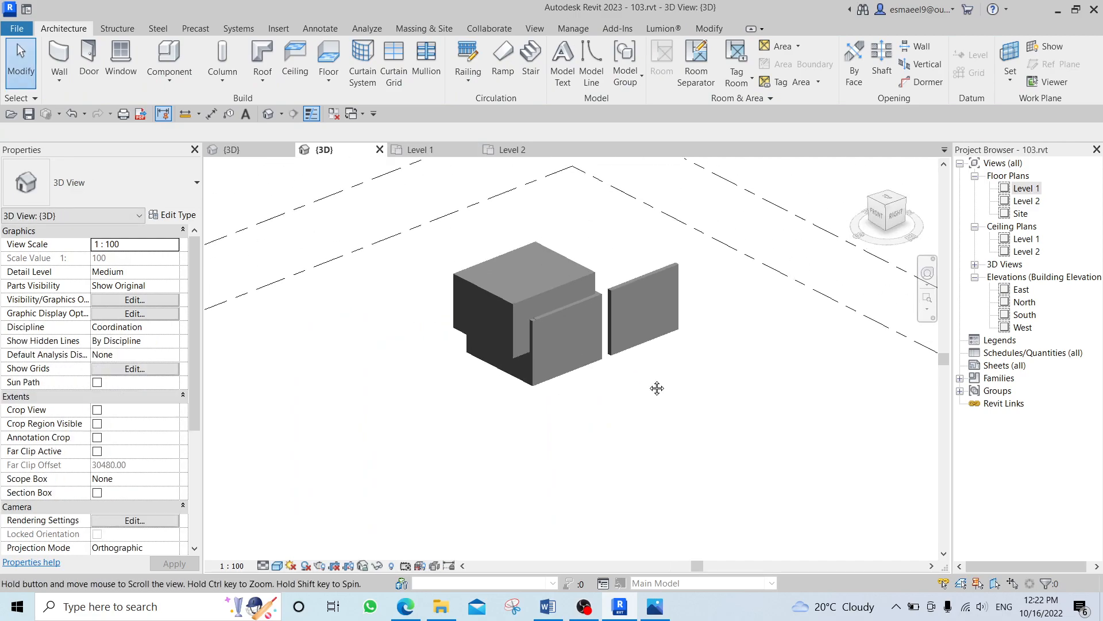
{"action": "scroll", "coordinate": [610, 256], "scroll_direction": "up", "scroll_amount": 3}
Compare the constraints of the room's side wall, the separate wall and the upper block's side wall in 3D.
{"action": "left_click", "coordinate": [544, 375]}
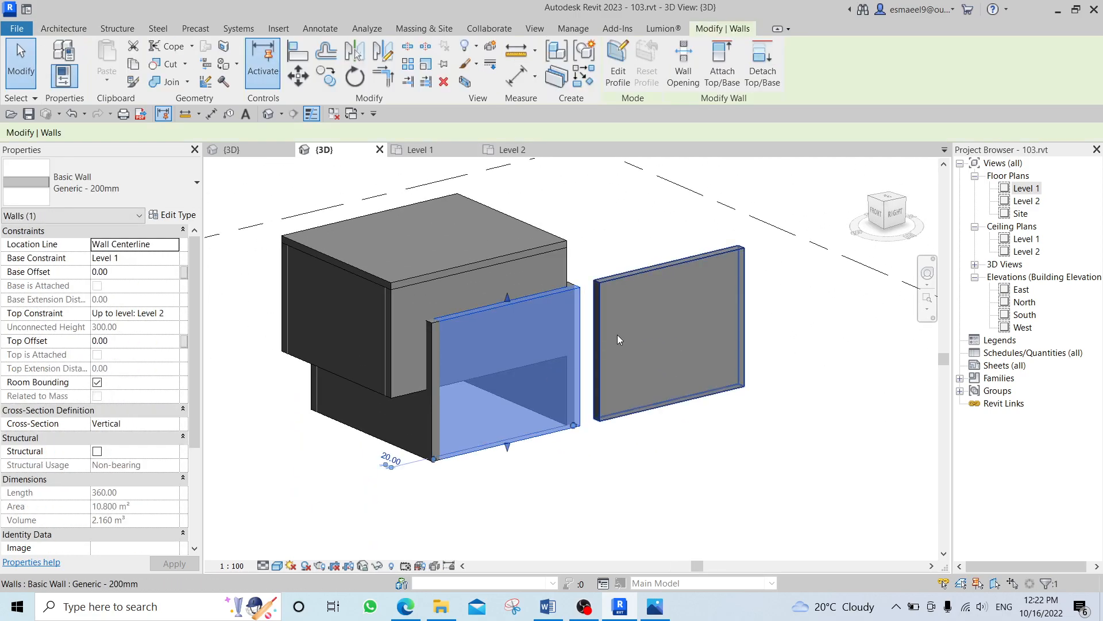
{"action": "left_click", "coordinate": [618, 339]}
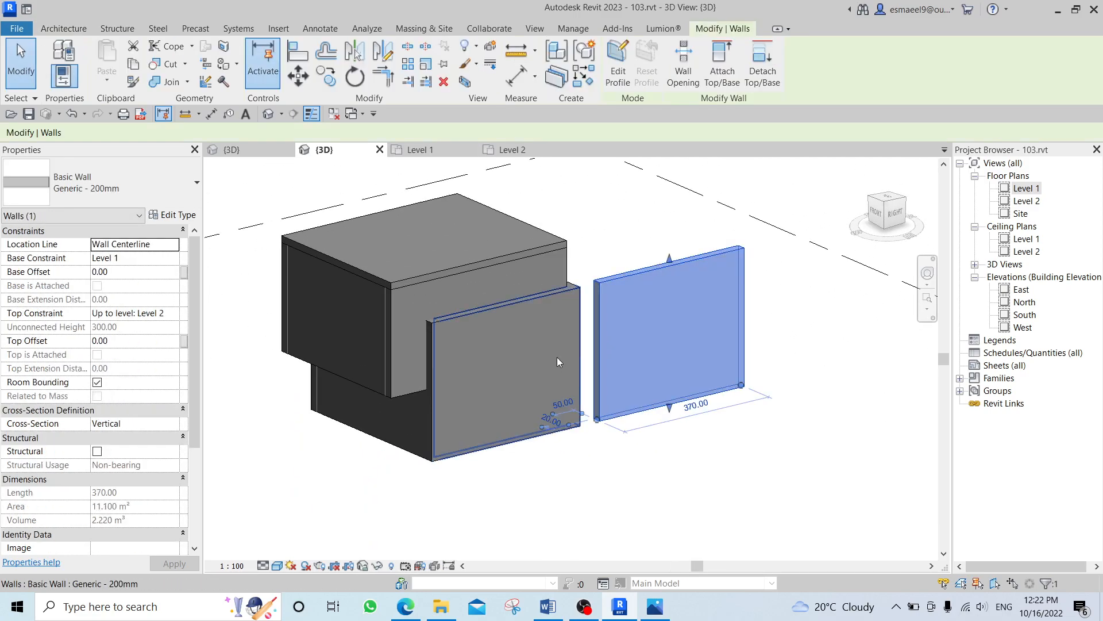
{"action": "left_click", "coordinate": [524, 280]}
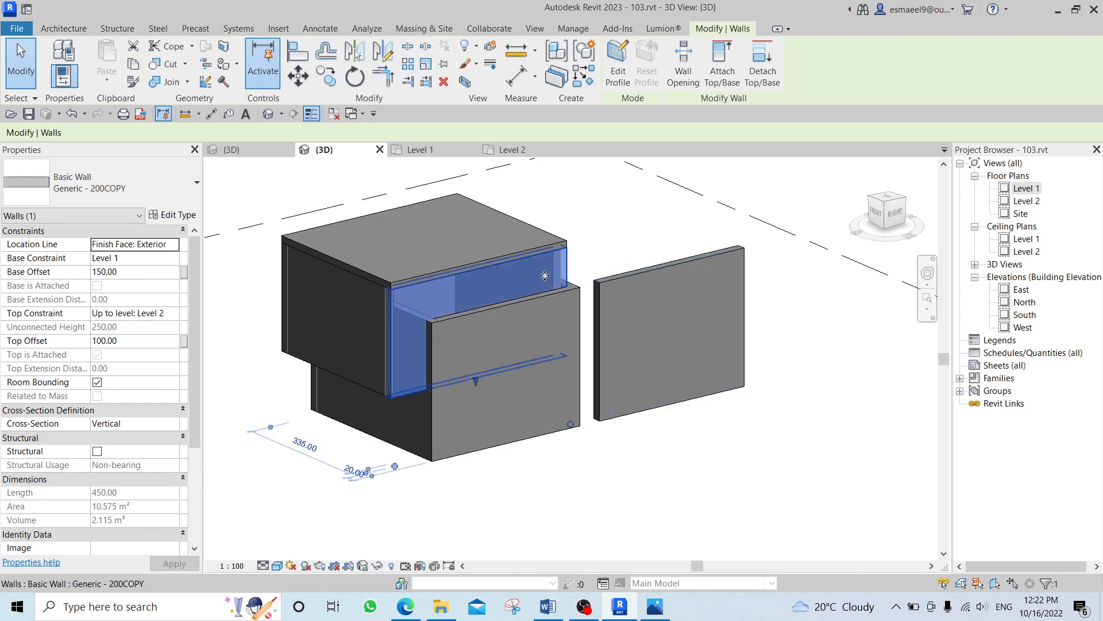
Set the separate wall's base offset to 120 and its top offset to 100.
{"action": "left_click", "coordinate": [630, 350]}
{"action": "left_click", "coordinate": [618, 63]}
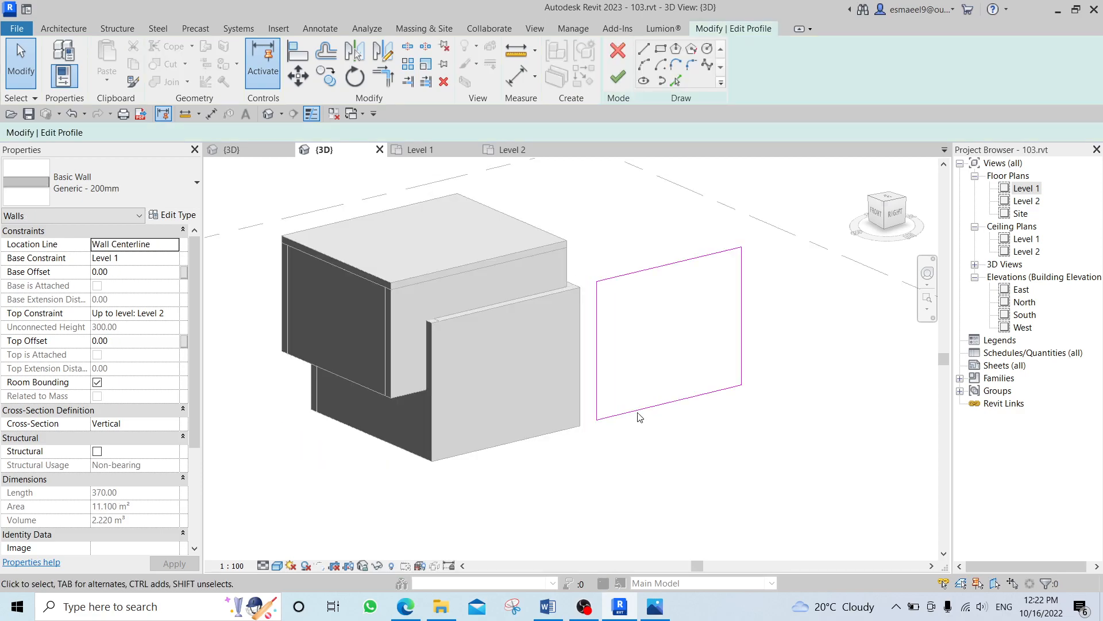
{"action": "left_click", "coordinate": [617, 58]}
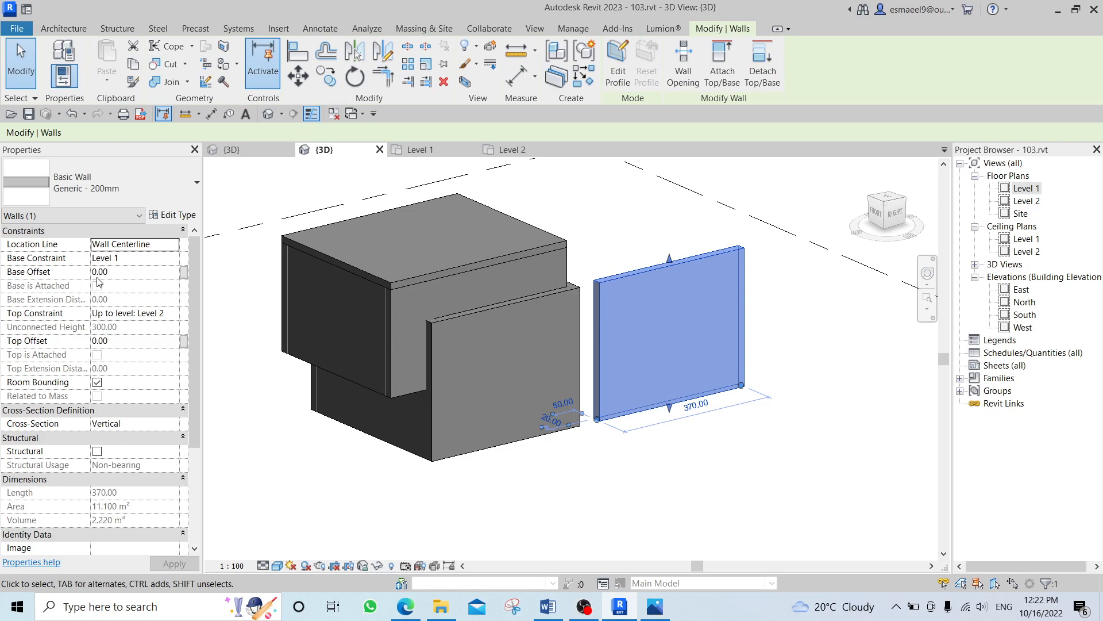
{"action": "left_click", "coordinate": [121, 273]}
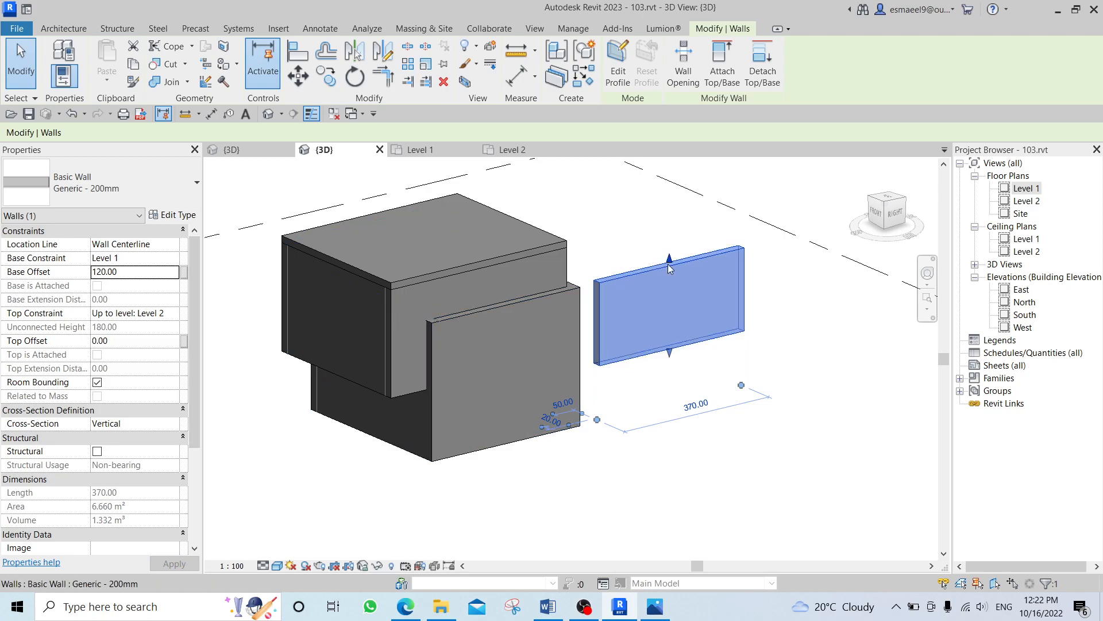
{"action": "left_click", "coordinate": [140, 340]}
{"action": "type", "text": "100"}
{"action": "key", "text": "Return"}
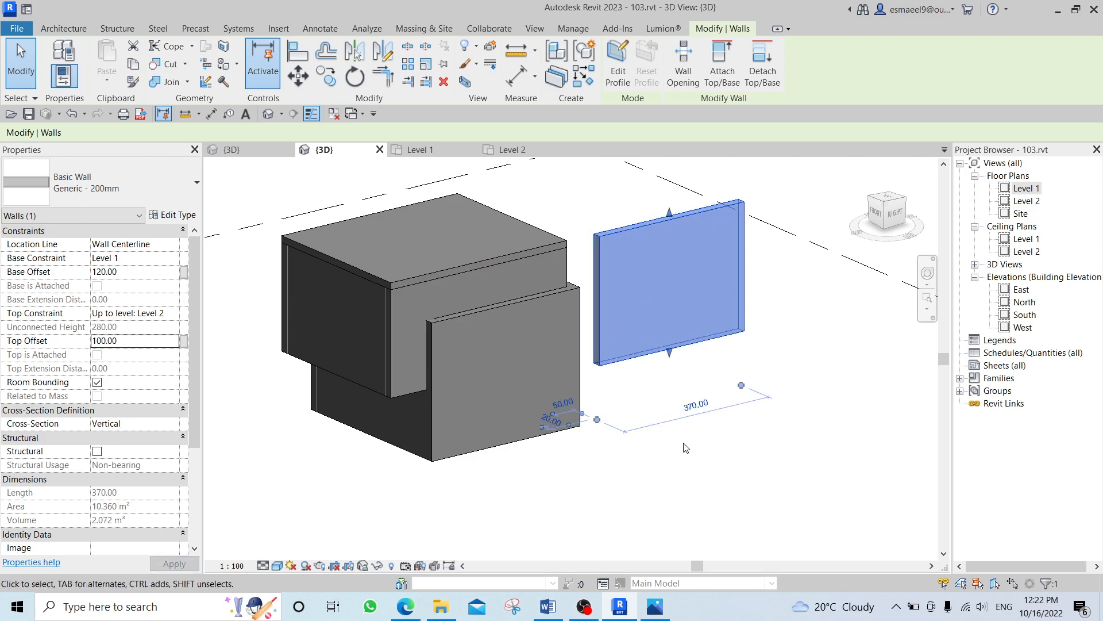
{"action": "key", "text": "Escape"}
Inspect the upper block's walls and roof slab from several angles in the 3D view.
{"action": "middle_click_drag", "start_coordinate": [704, 384], "coordinate": [746, 388], "text": "shift"}
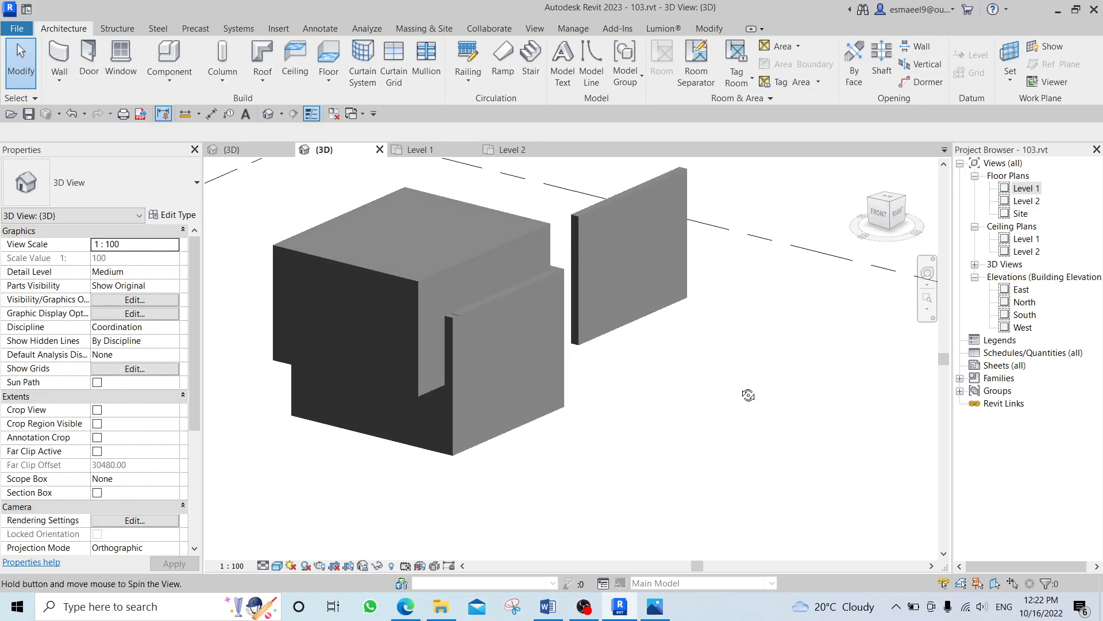
{"action": "left_click", "coordinate": [604, 301]}
{"action": "middle_click_drag", "start_coordinate": [361, 332], "coordinate": [460, 403], "text": "shift"}
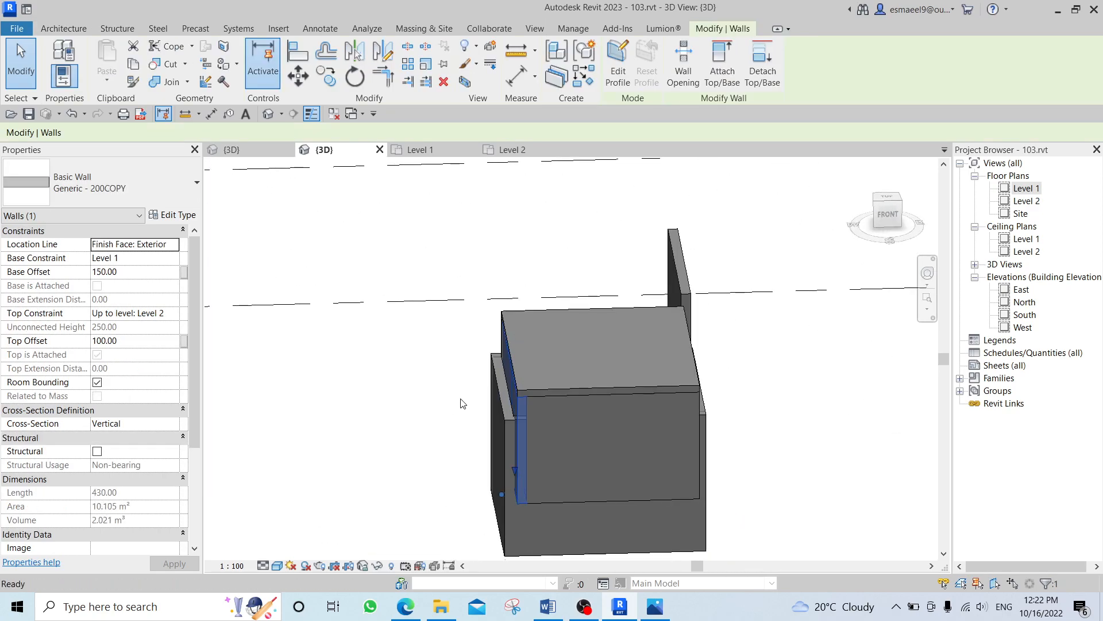
{"action": "left_click", "coordinate": [628, 352]}
{"action": "middle_click_drag", "start_coordinate": [765, 369], "coordinate": [606, 258], "text": "shift"}
{"action": "left_click", "coordinate": [805, 420]}
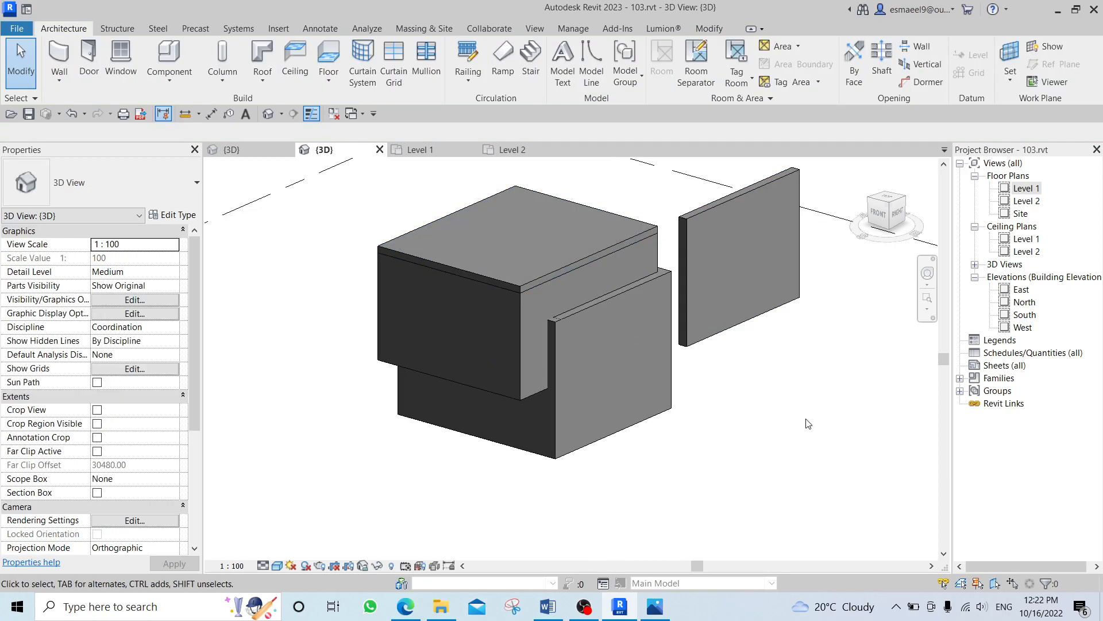
Sketch a rectangular Generic 150mm floor of about 18 m² on Level 1 beside the block in 3D.
{"action": "middle_click_drag", "start_coordinate": [811, 426], "coordinate": [742, 391]}
{"action": "key", "text": "Return"}
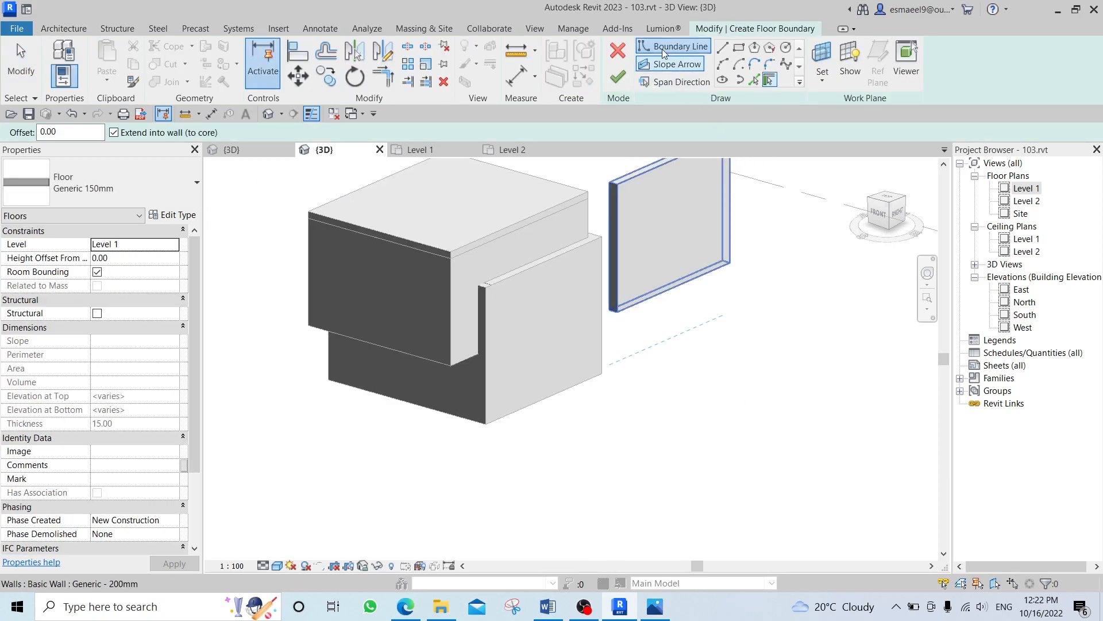
{"action": "left_click", "coordinate": [740, 48]}
{"action": "left_click", "coordinate": [654, 378]}
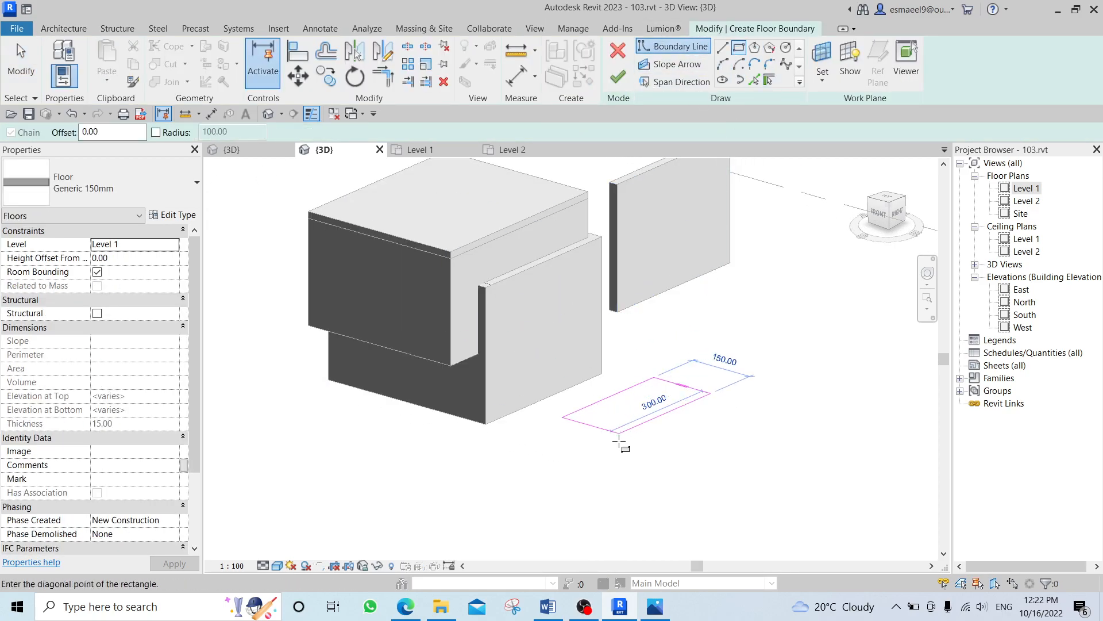
{"action": "left_click", "coordinate": [668, 479]}
{"action": "key", "text": "Escape"}
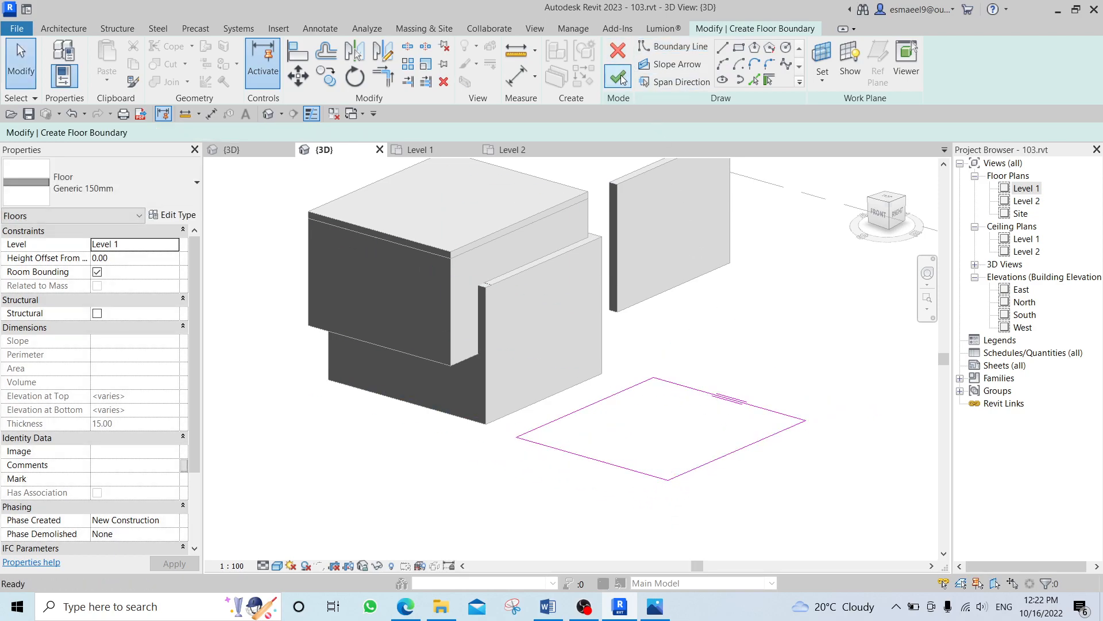
{"action": "left_click", "coordinate": [619, 77]}
Assign the rectangular floor to Level 2 and set its height offset from the level to 120.
{"action": "left_click", "coordinate": [172, 244]}
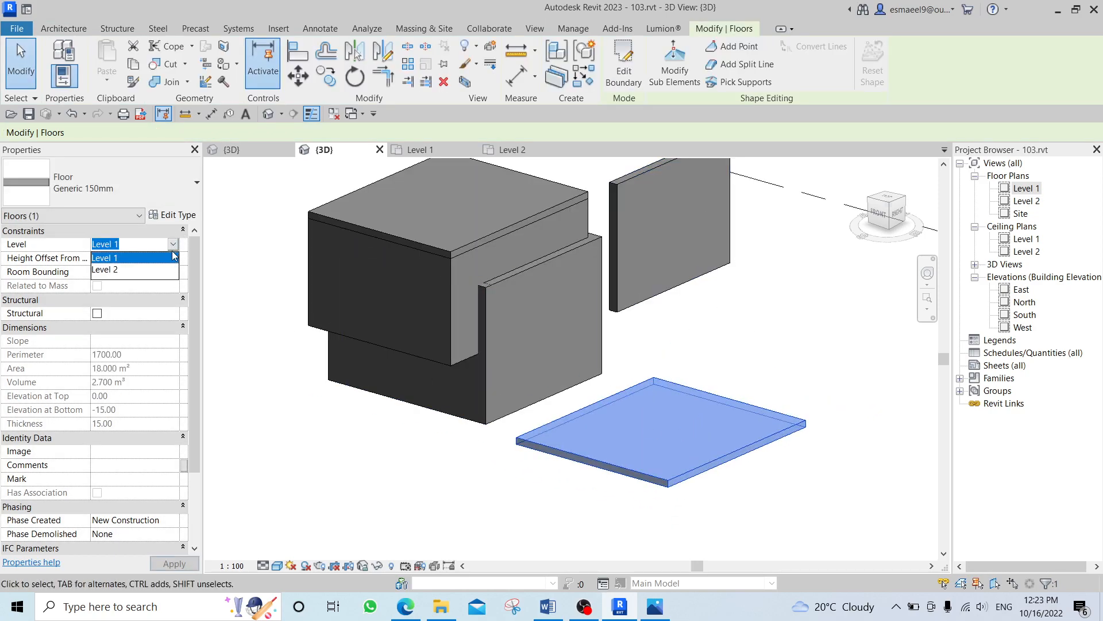
{"action": "left_click", "coordinate": [132, 270]}
{"action": "left_click", "coordinate": [790, 372]}
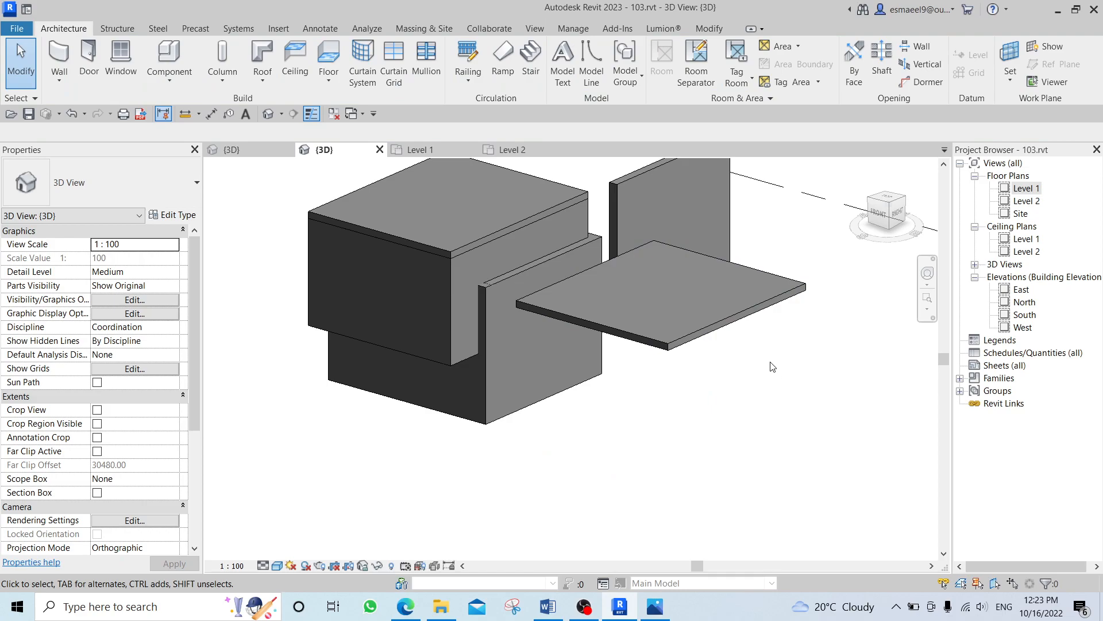
{"action": "left_click", "coordinate": [687, 311]}
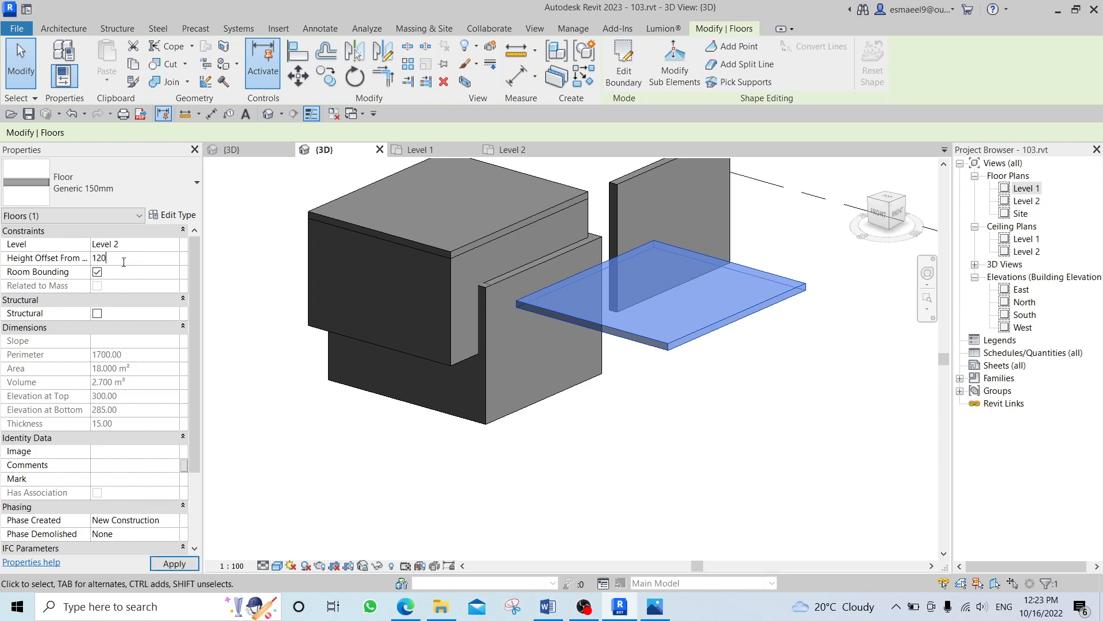
{"action": "key", "text": "Return"}
Check the raised rectangular floor's level options, leave the level as it is, and delete the floor.
{"action": "left_click", "coordinate": [683, 411]}
{"action": "left_click", "coordinate": [605, 268]}
{"action": "left_click", "coordinate": [170, 246]}
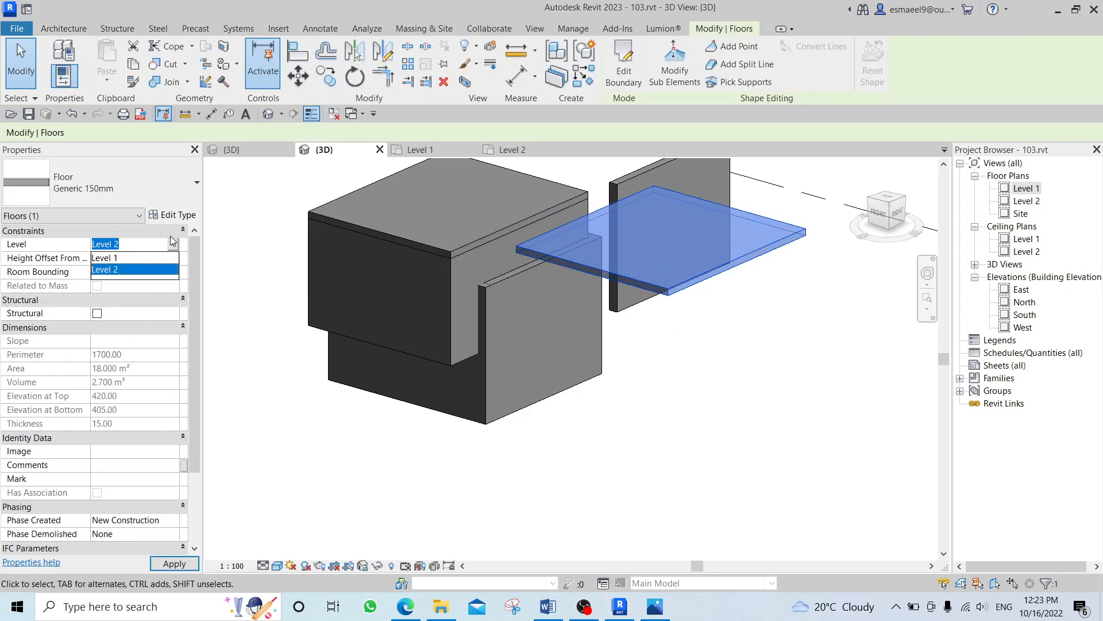
{"action": "left_click", "coordinate": [173, 242]}
{"action": "key", "text": "Delete"}
Detach the tops of the upper block's chain of walls from the roof slab.
{"action": "key", "text": "Tab"}
{"action": "left_click", "coordinate": [512, 249]}
{"action": "left_click", "coordinate": [750, 80]}
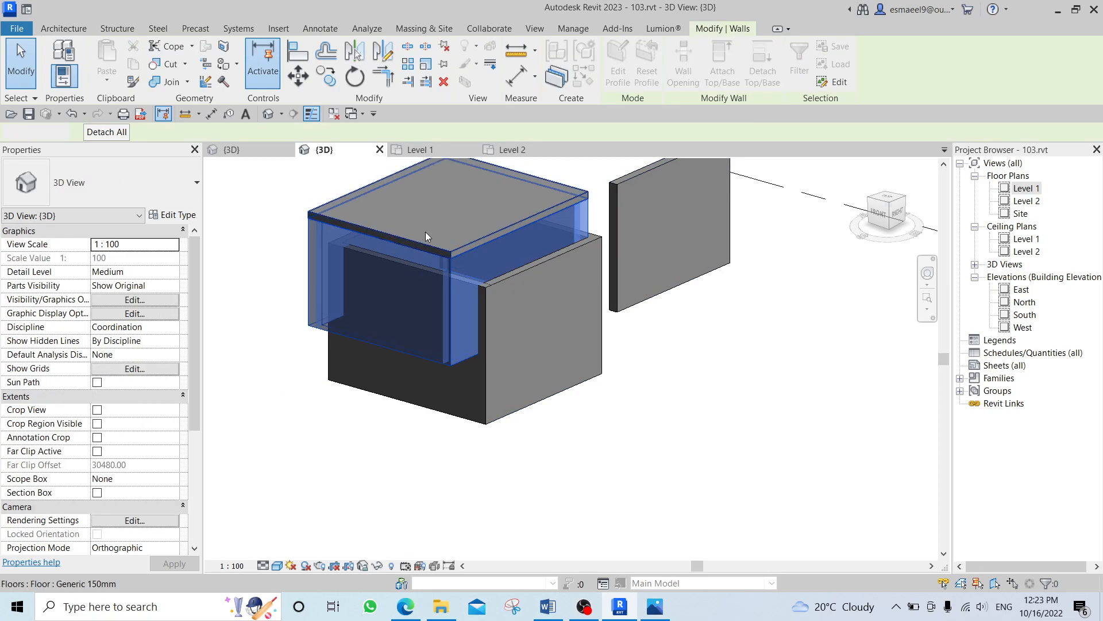
{"action": "scroll", "coordinate": [436, 261], "scroll_direction": "up", "scroll_amount": 4}
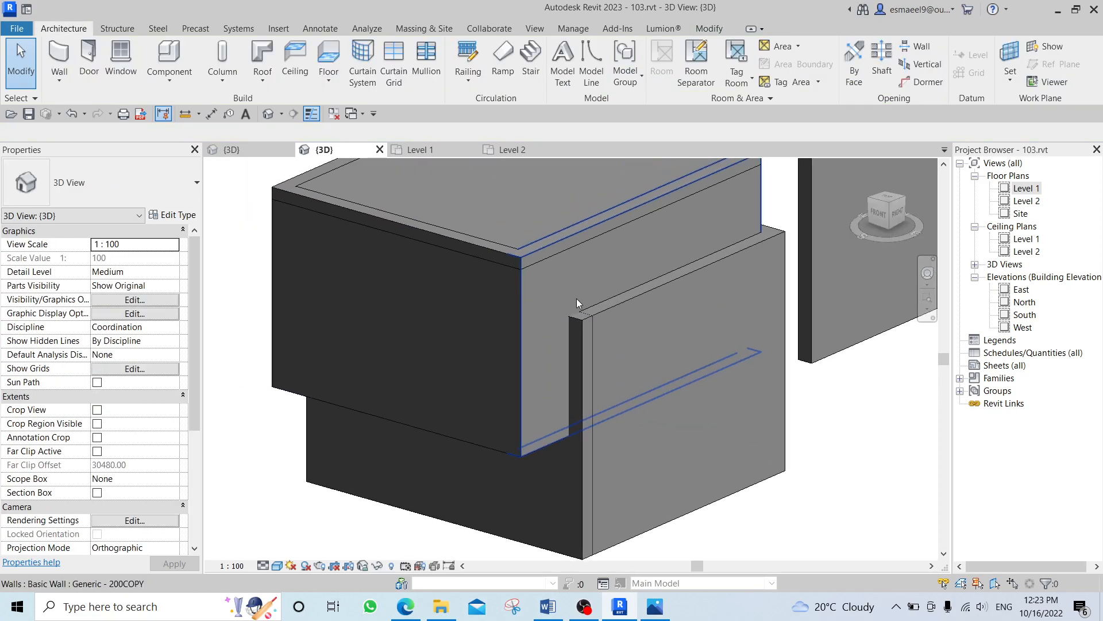
Compare the upper block's side wall with the roof slab along their shared edge, including the slab's constraints.
{"action": "left_click", "coordinate": [567, 293]}
{"action": "left_click", "coordinate": [548, 220]}
{"action": "left_click", "coordinate": [590, 305]}
{"action": "left_click", "coordinate": [575, 281]}
{"action": "left_click", "coordinate": [554, 226]}
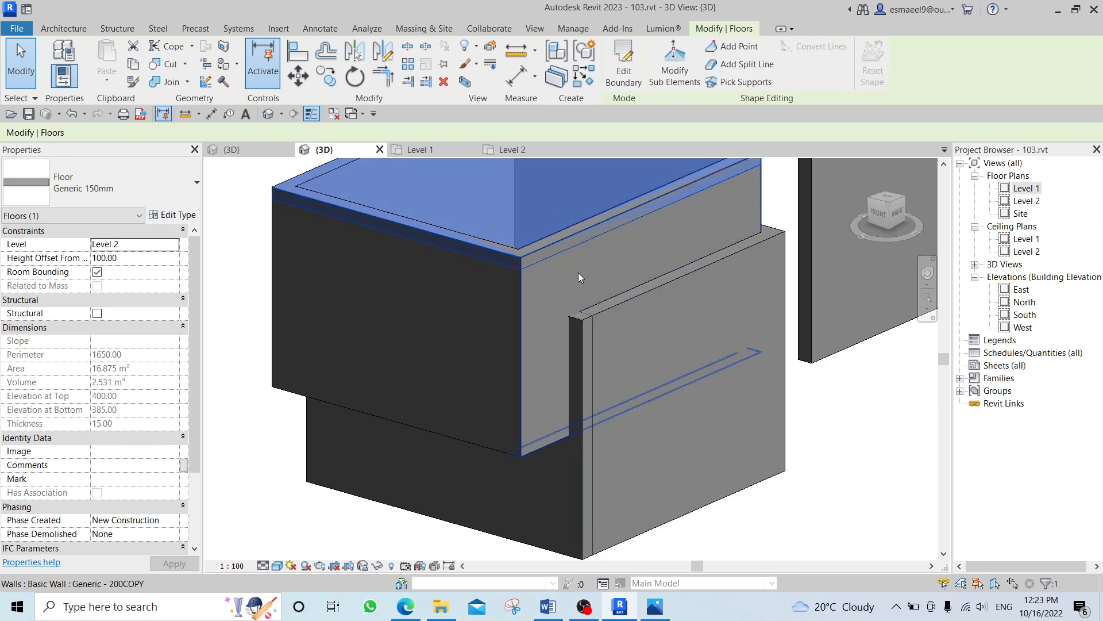
{"action": "key", "text": "Escape"}
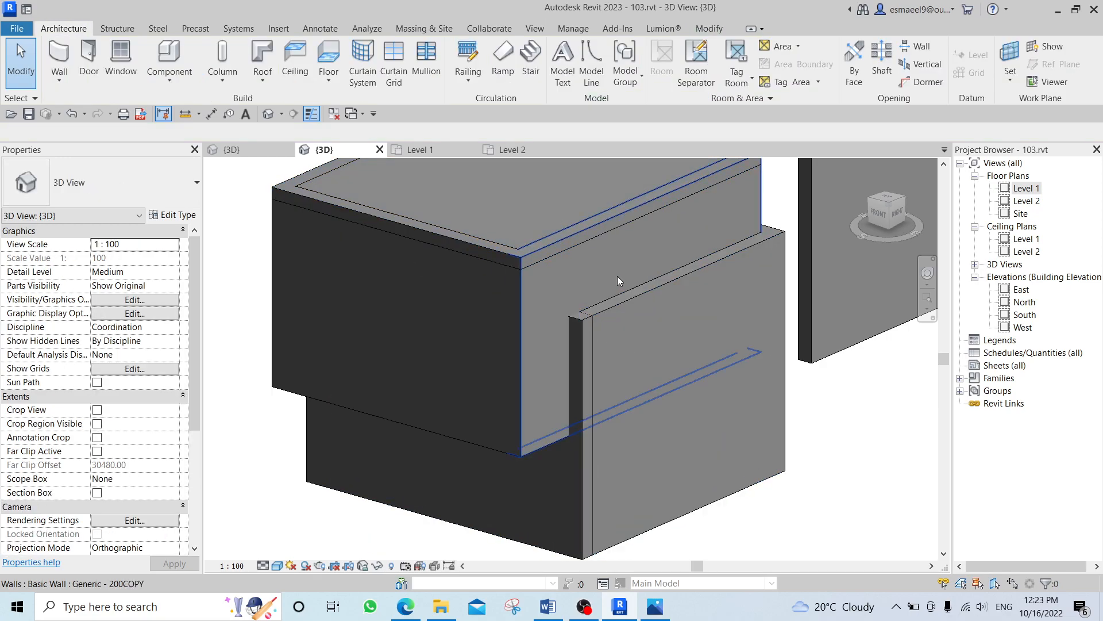
Attach the tops of the upper block's four chained walls to the roof slab.
{"action": "key", "text": "Tab"}
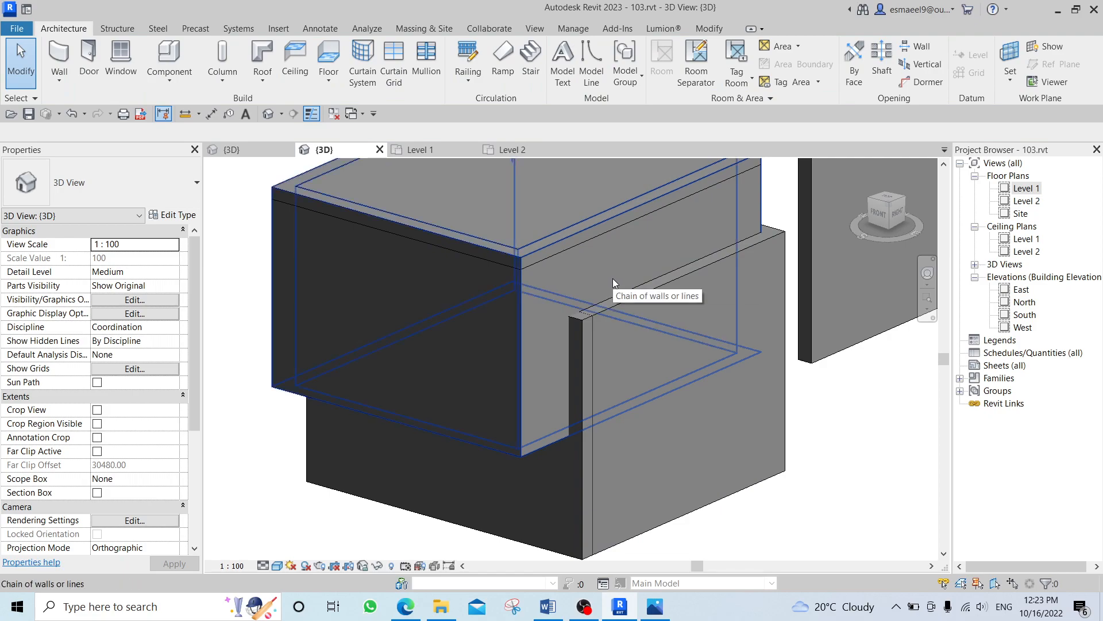
{"action": "left_click", "coordinate": [611, 279]}
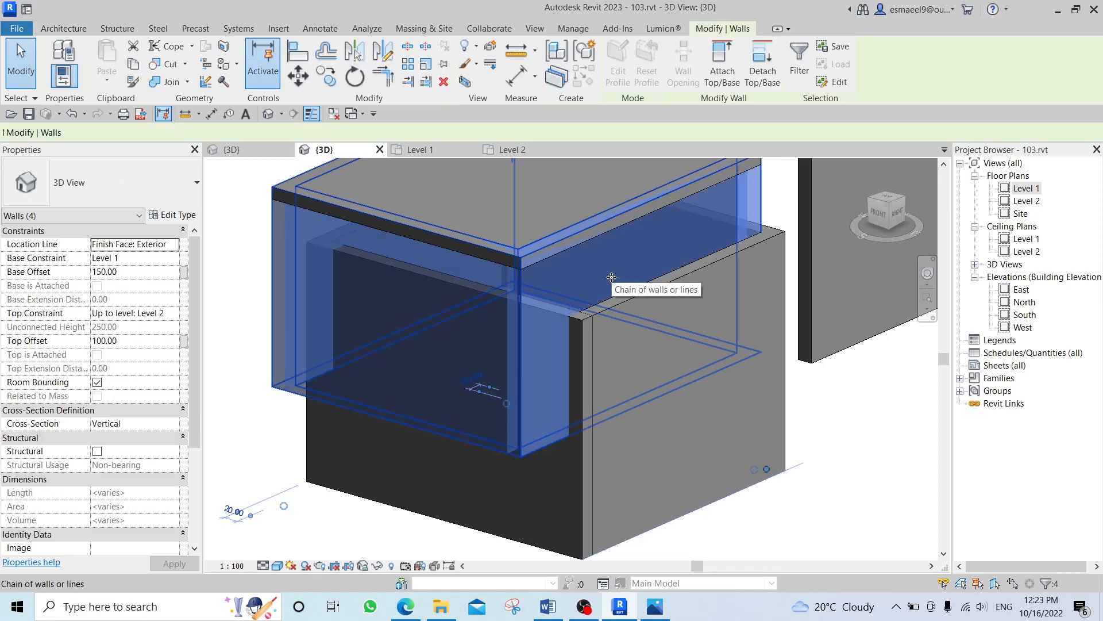
{"action": "left_click", "coordinate": [723, 71]}
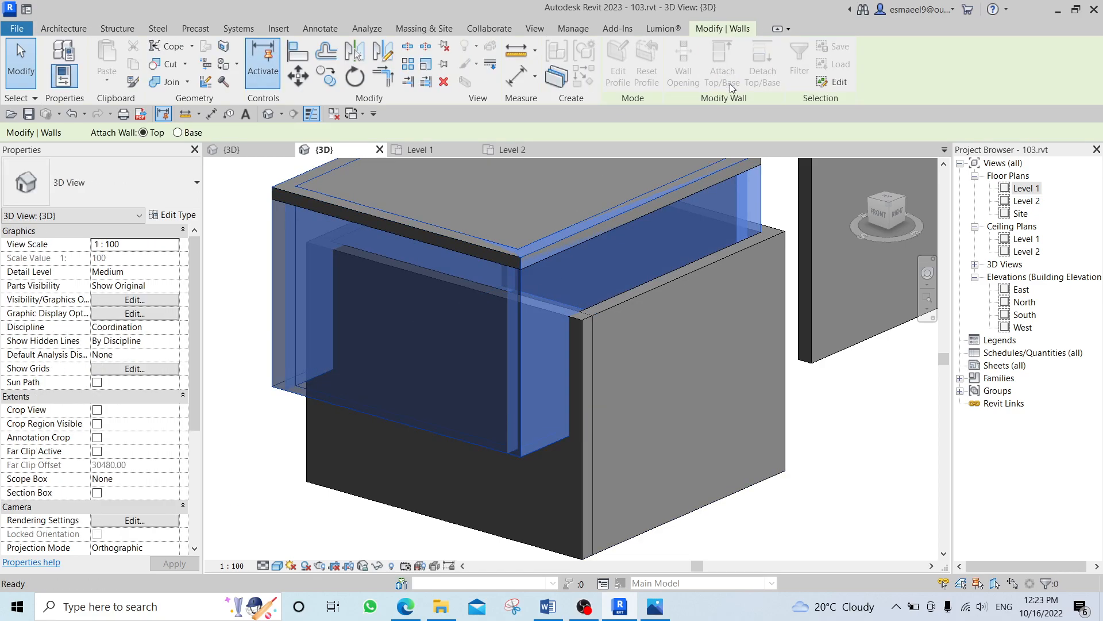
{"action": "left_click", "coordinate": [537, 201]}
{"action": "scroll", "coordinate": [670, 369], "scroll_direction": "down", "scroll_amount": 4}
{"action": "key", "text": "Escape"}
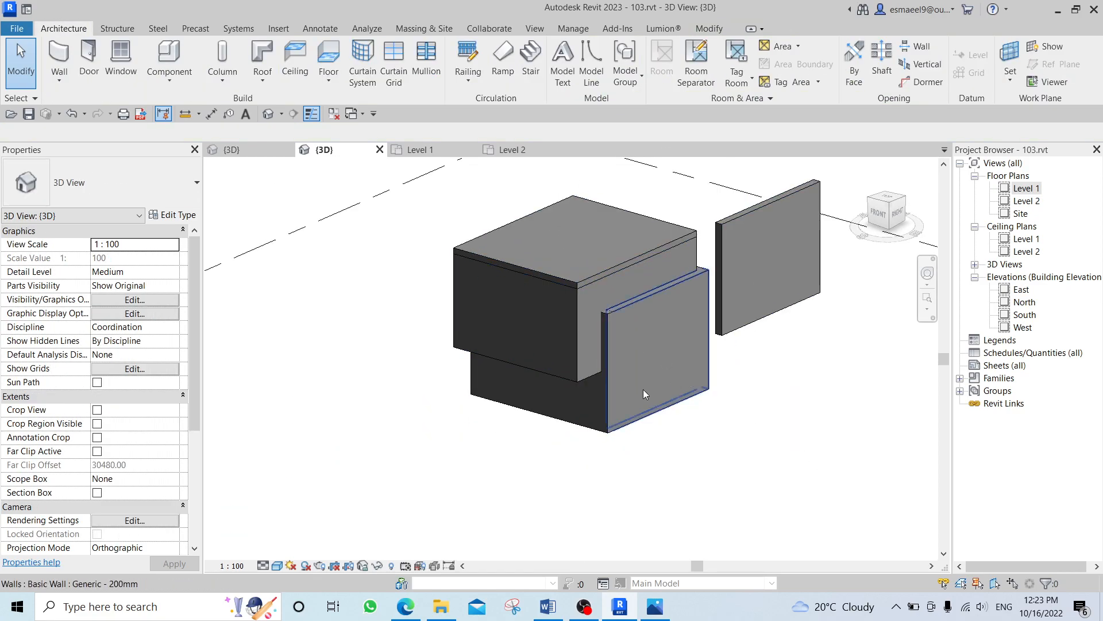
Delete the separate wall beside the block and show the remaining model in Hidden Line style.
{"action": "left_click", "coordinate": [730, 305]}
{"action": "key", "text": "Delete"}
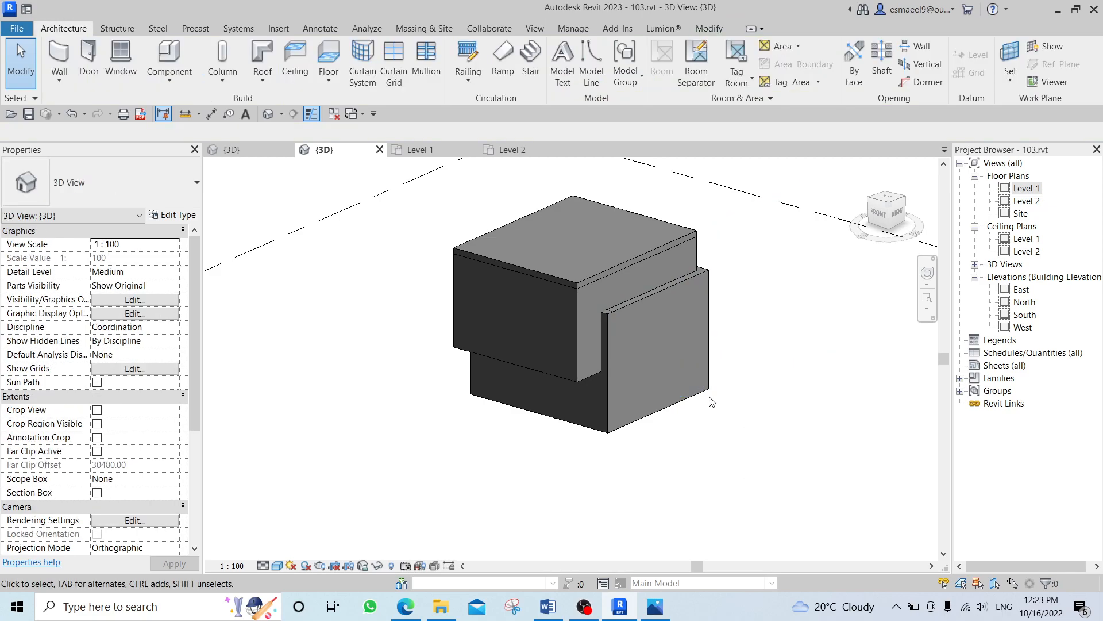
{"action": "key", "text": "h"}
{"action": "key", "text": "l"}
{"action": "scroll", "coordinate": [617, 345], "scroll_direction": "up", "scroll_amount": 1}
{"action": "middle_click_drag", "start_coordinate": [617, 345], "coordinate": [620, 395], "text": "shift"}
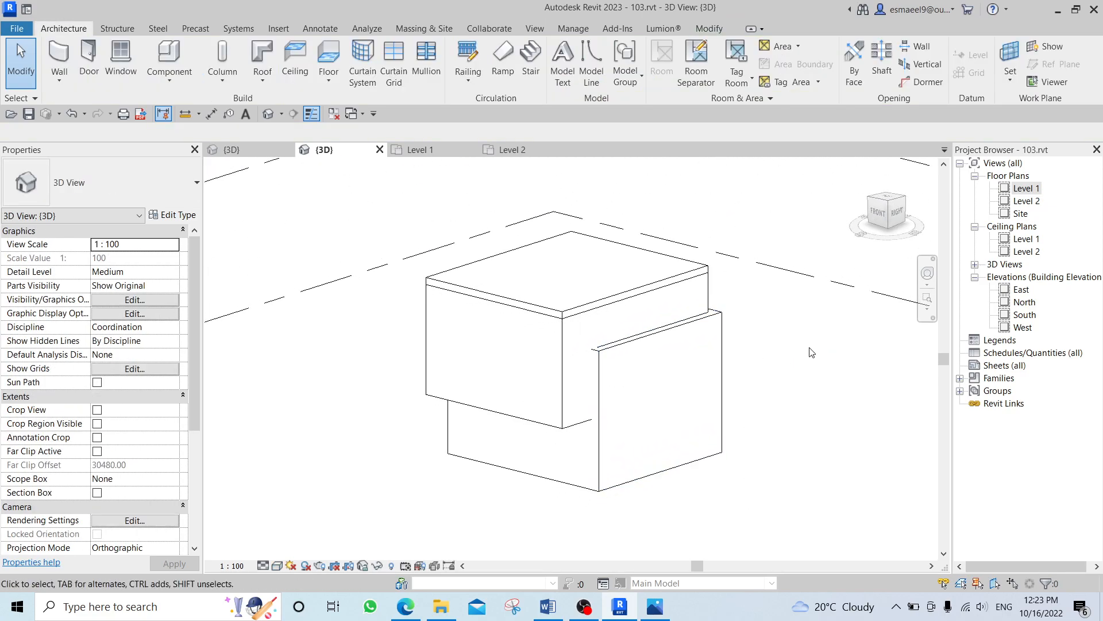
Turn on ambient shadows in the 3D view's graphic display options.
{"action": "key", "text": "g"}
{"action": "key", "text": "d"}
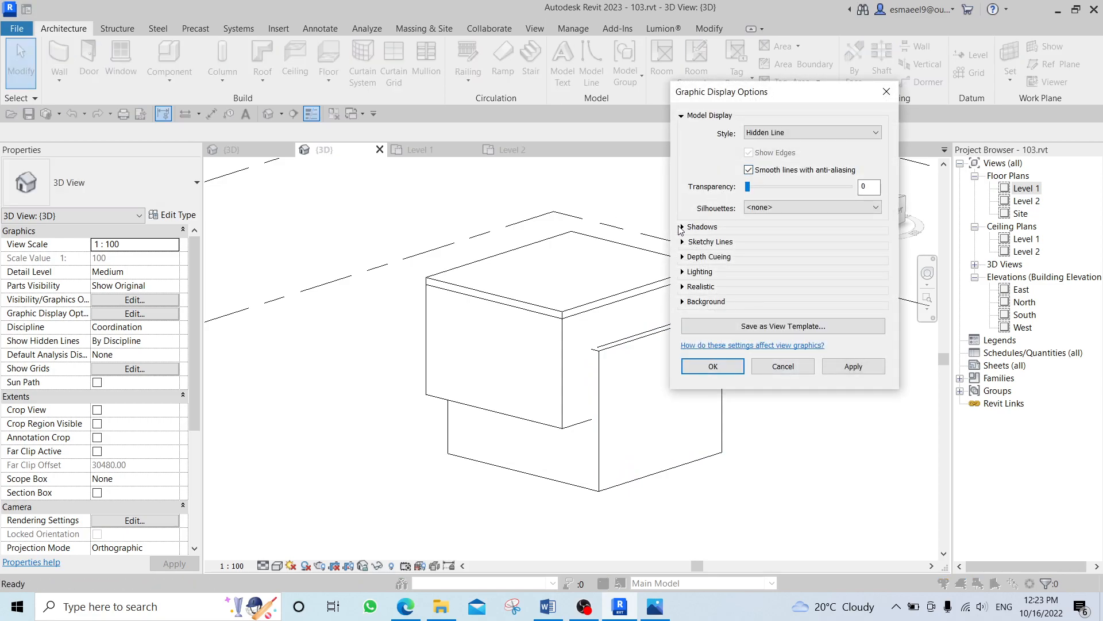
{"action": "left_click", "coordinate": [682, 227]}
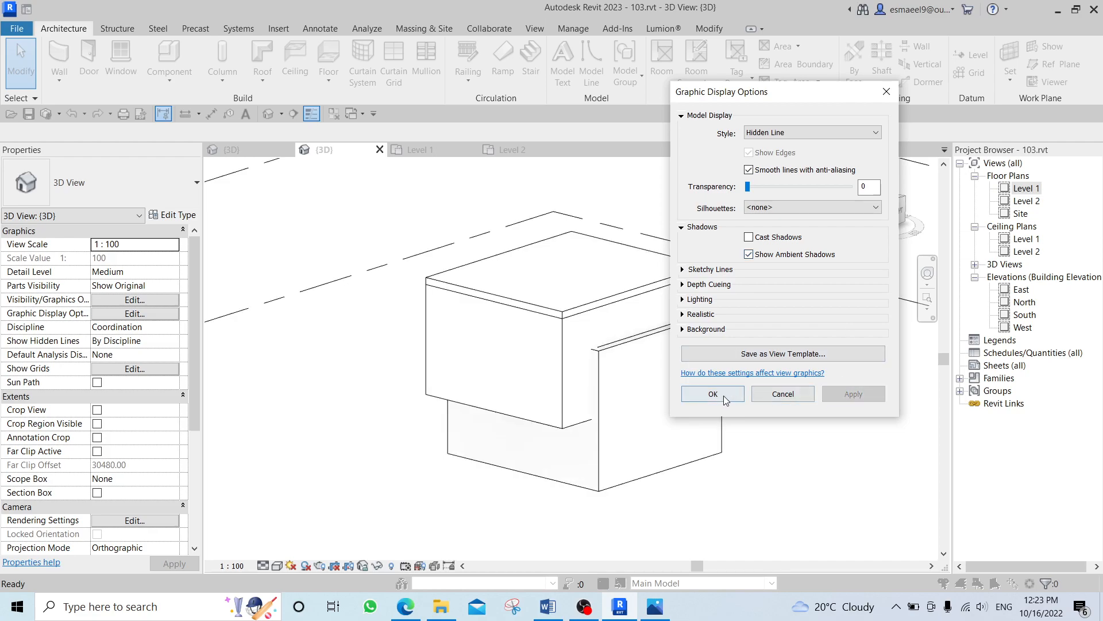
{"action": "left_click", "coordinate": [712, 394]}
Reopen the 3D view's graphic display options.
{"action": "key", "text": "g"}
{"action": "key", "text": "d"}
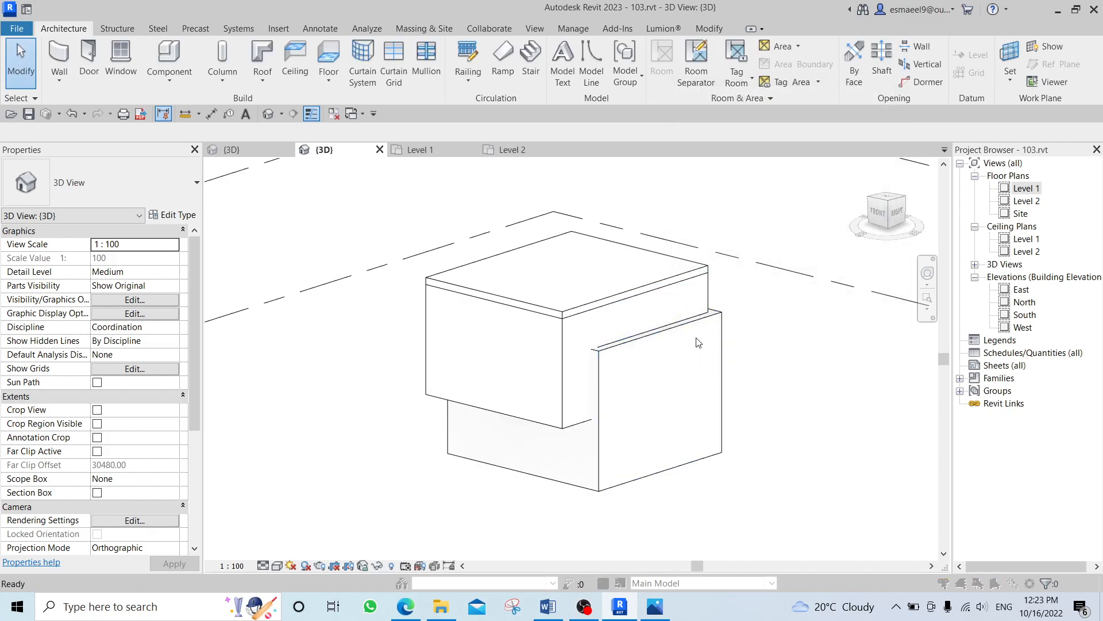